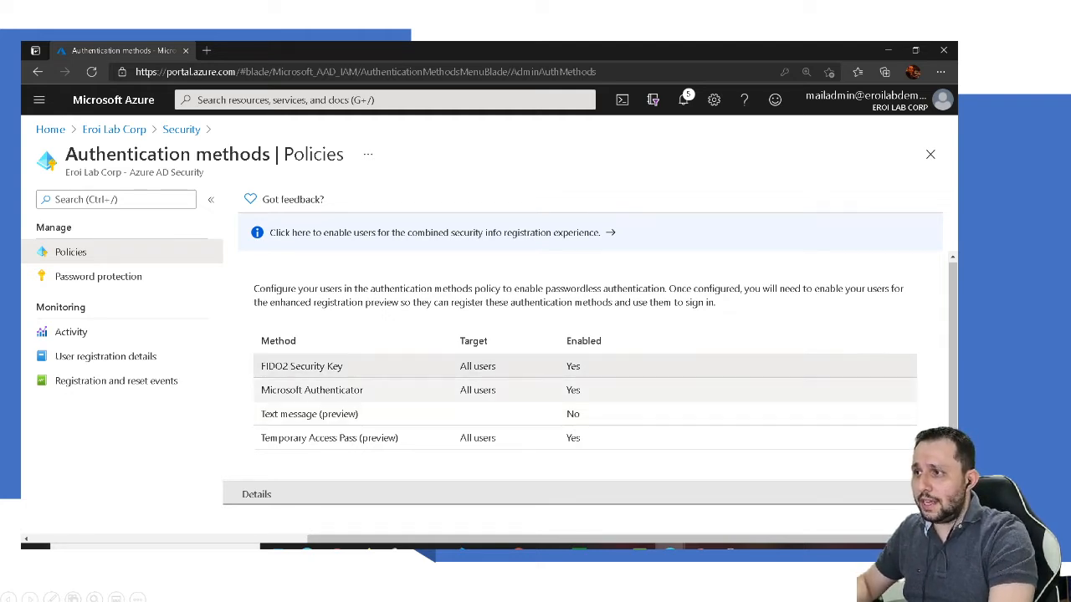
Step: Review the FIDO2 Security Key policy, switching its target to Select users and back to All users
click(335, 365)
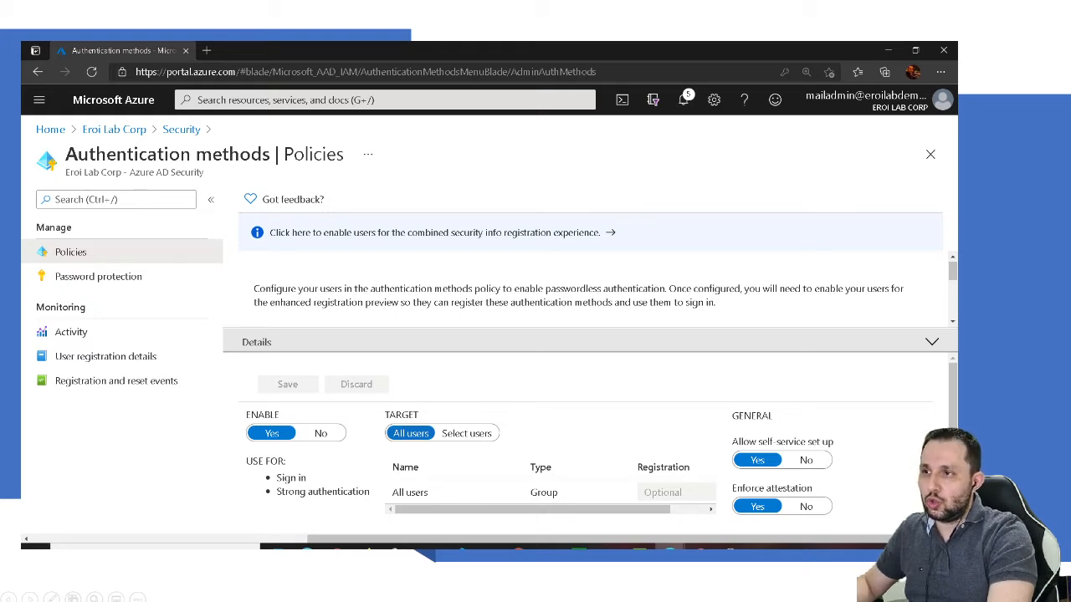
click(467, 433)
scroll(598, 446, down, 1)
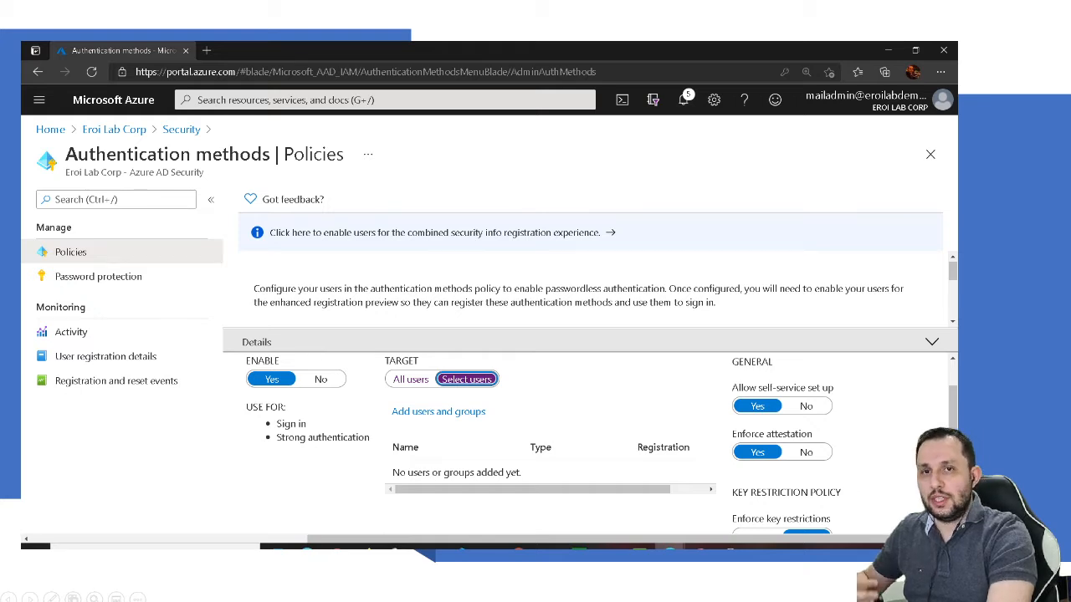
click(411, 379)
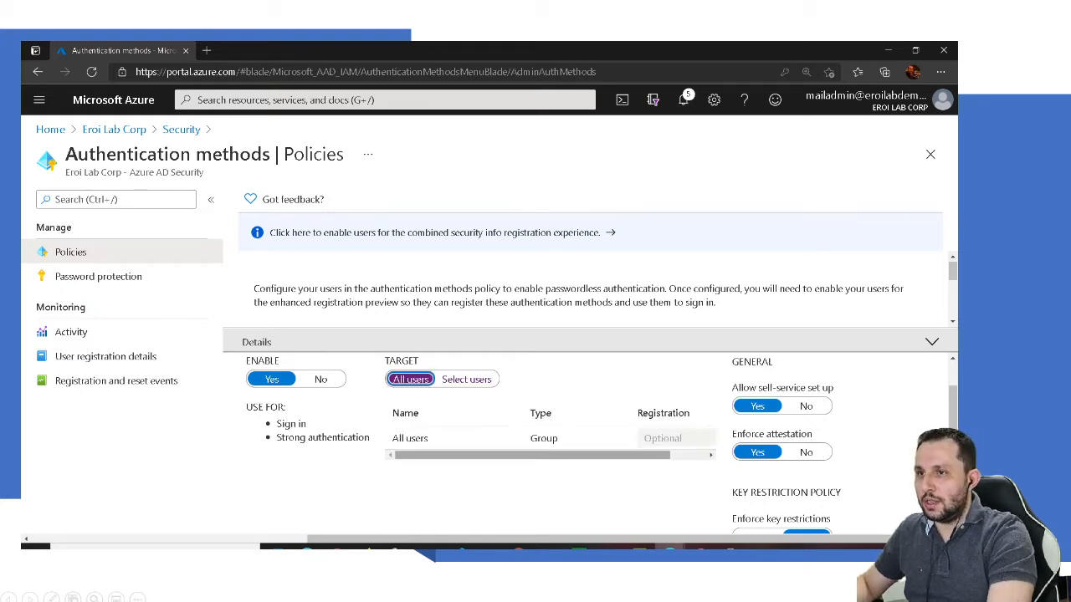
scroll(598, 446, down, 1)
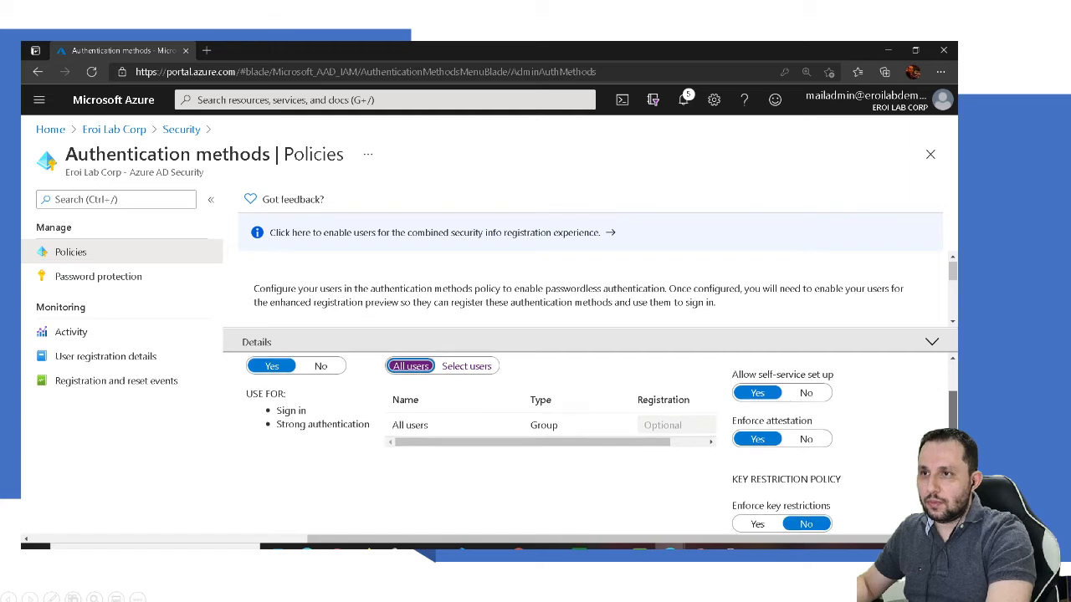
scroll(599, 441, up, 1)
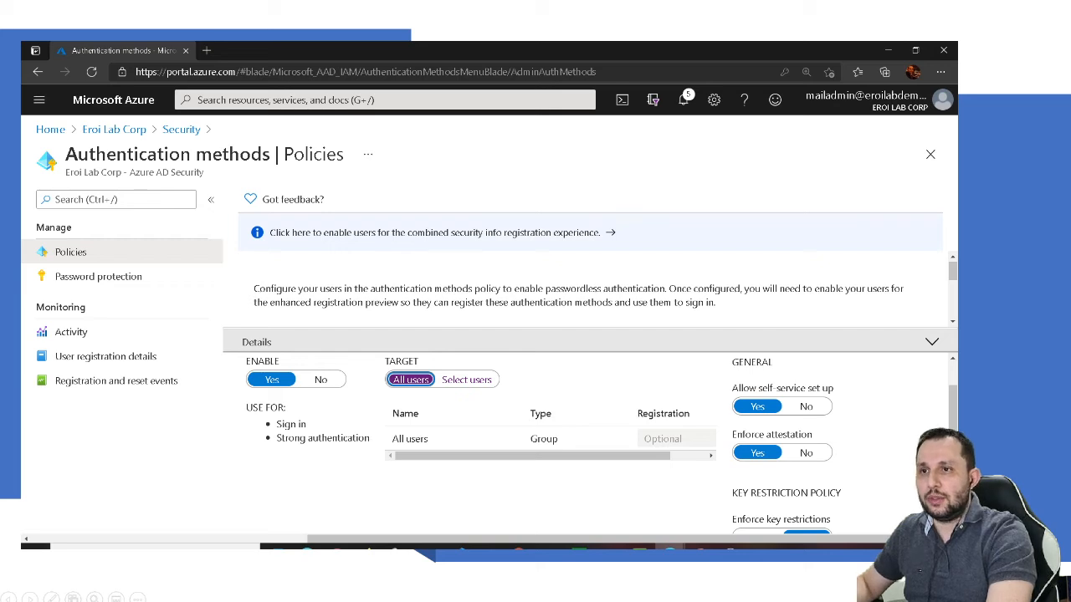
scroll(598, 444, down, 3)
scroll(598, 443, down, 1)
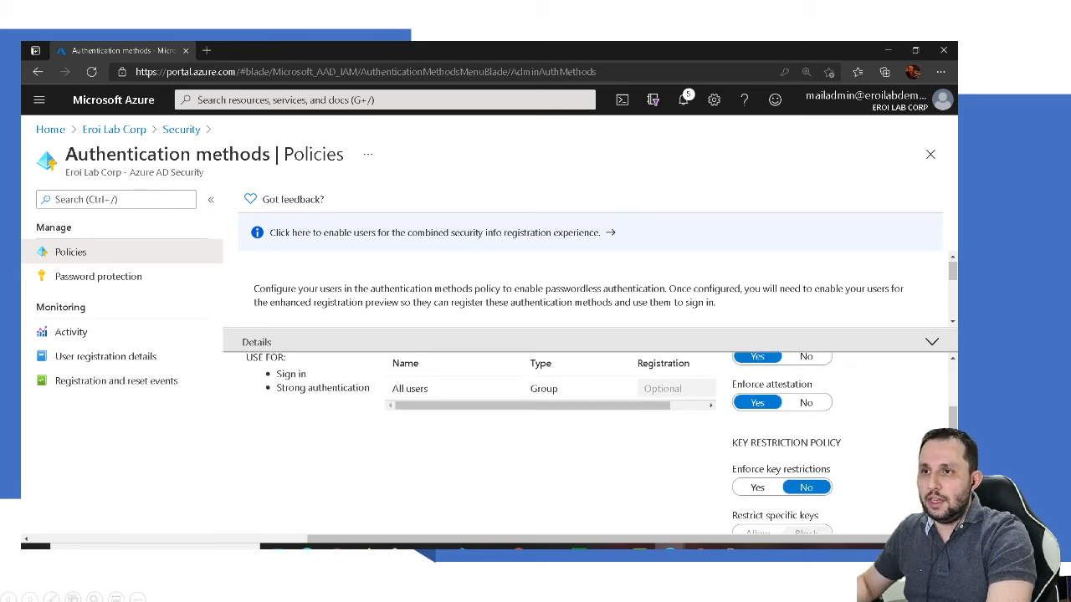
scroll(598, 444, down, 5)
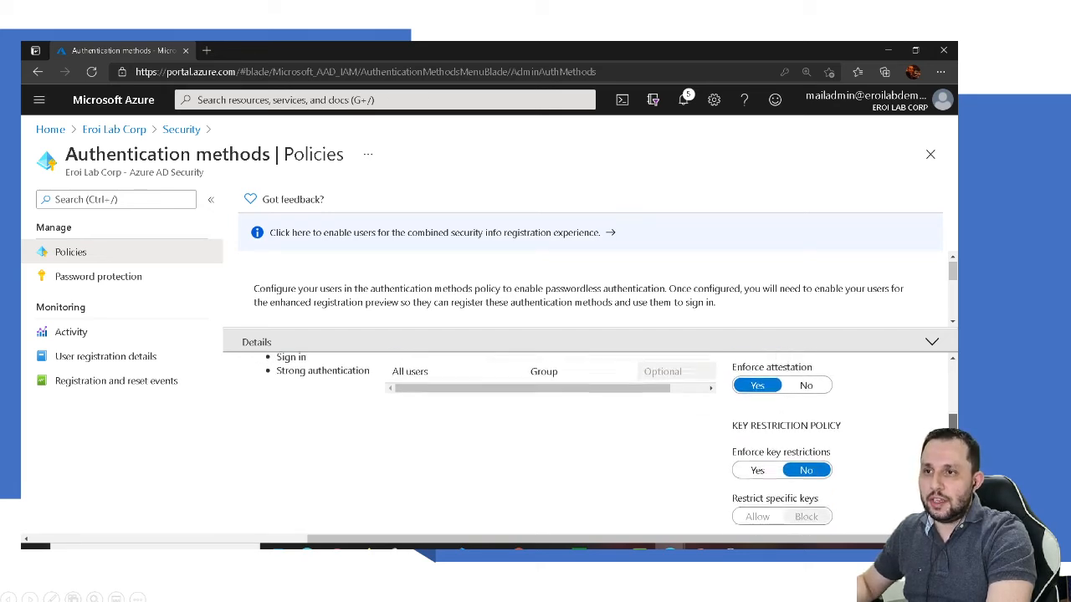
scroll(598, 444, up, 1)
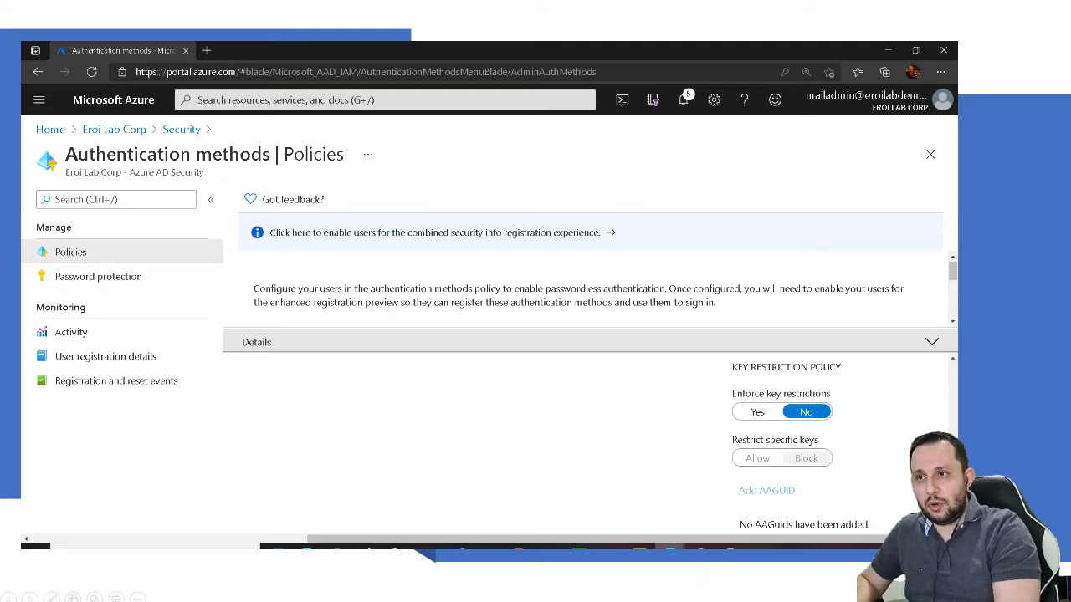
click(757, 412)
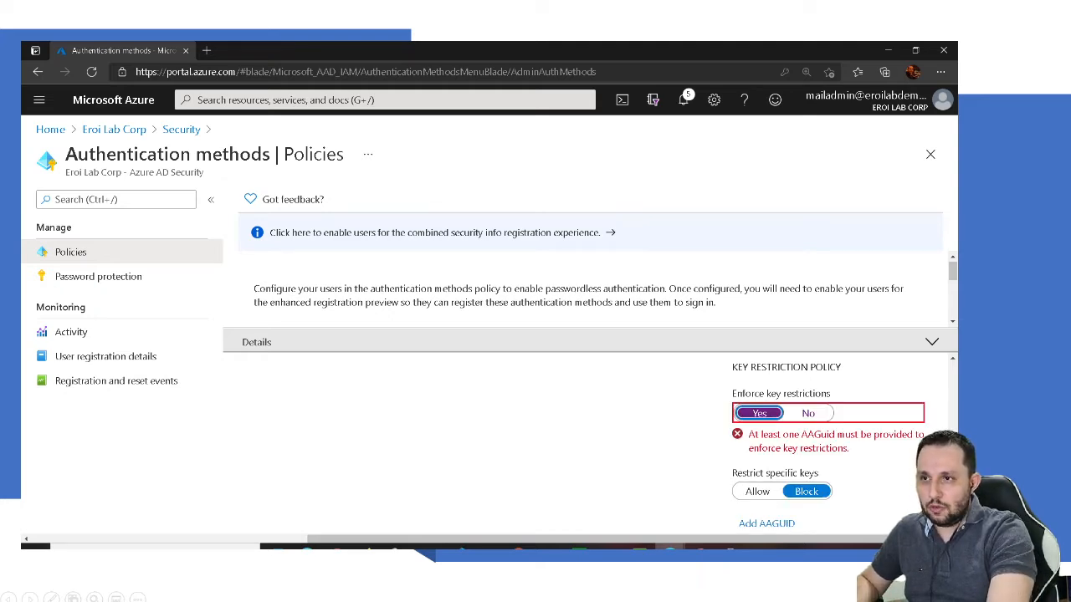
scroll(778, 439, down, 1)
click(757, 440)
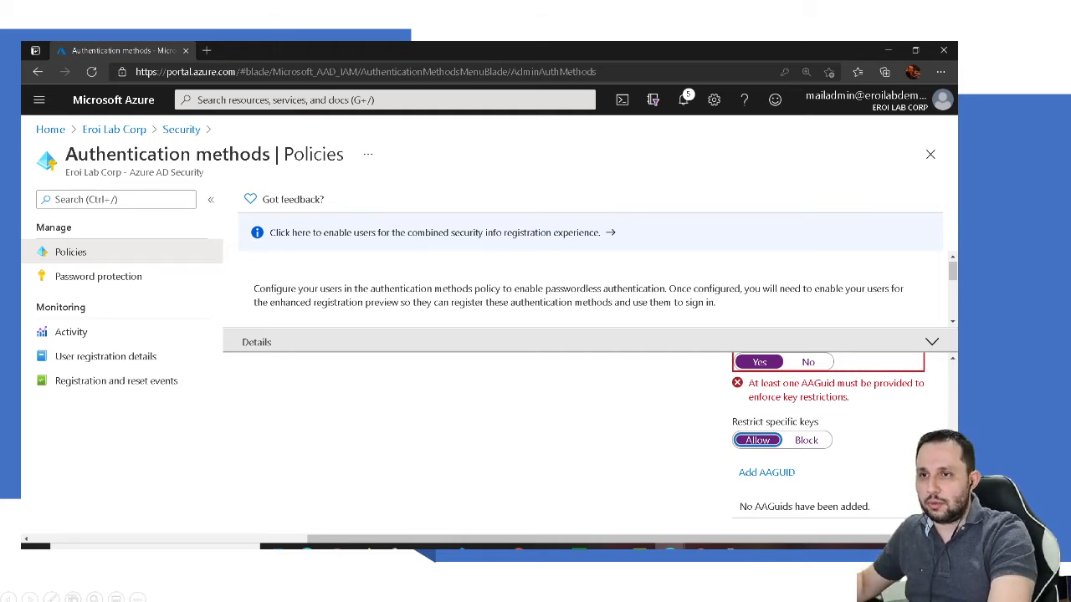
scroll(807, 437, up, 2)
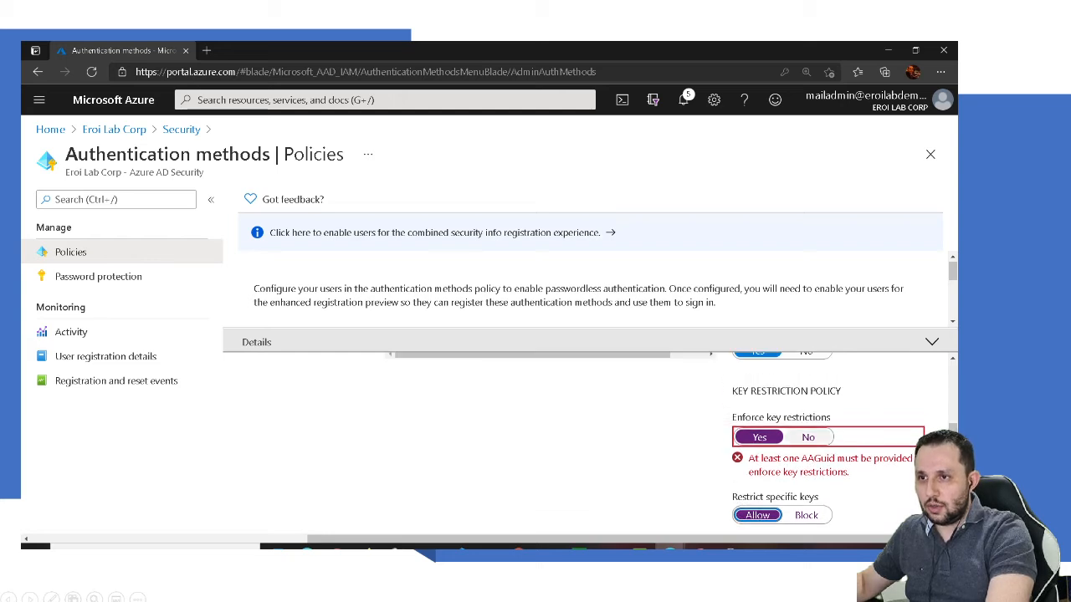
click(807, 436)
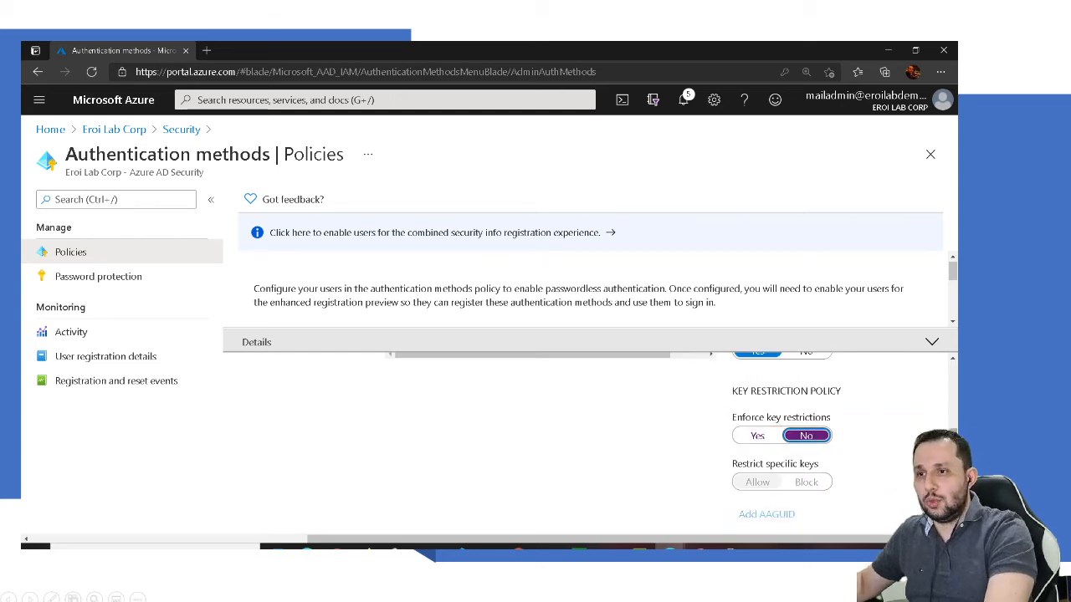
scroll(808, 436, up, 5)
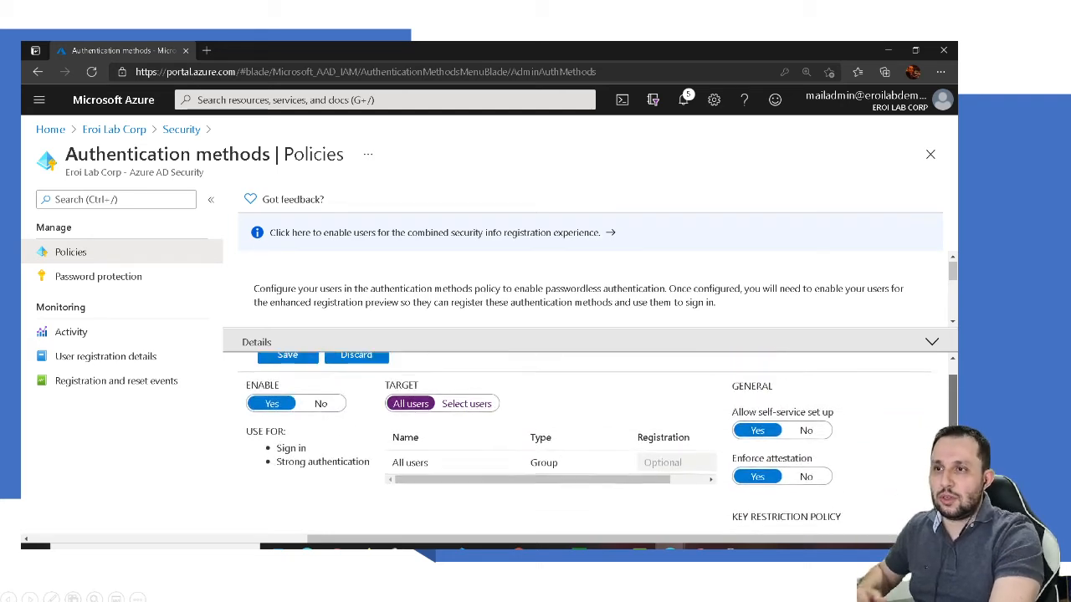
drag(952, 410, 952, 399)
click(357, 385)
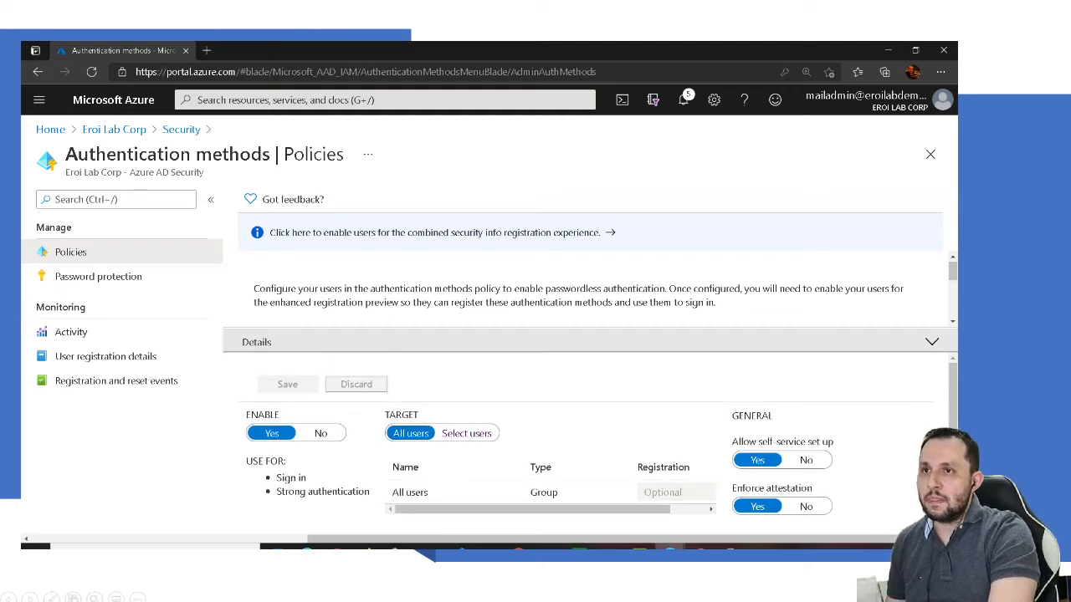
drag(952, 271, 952, 293)
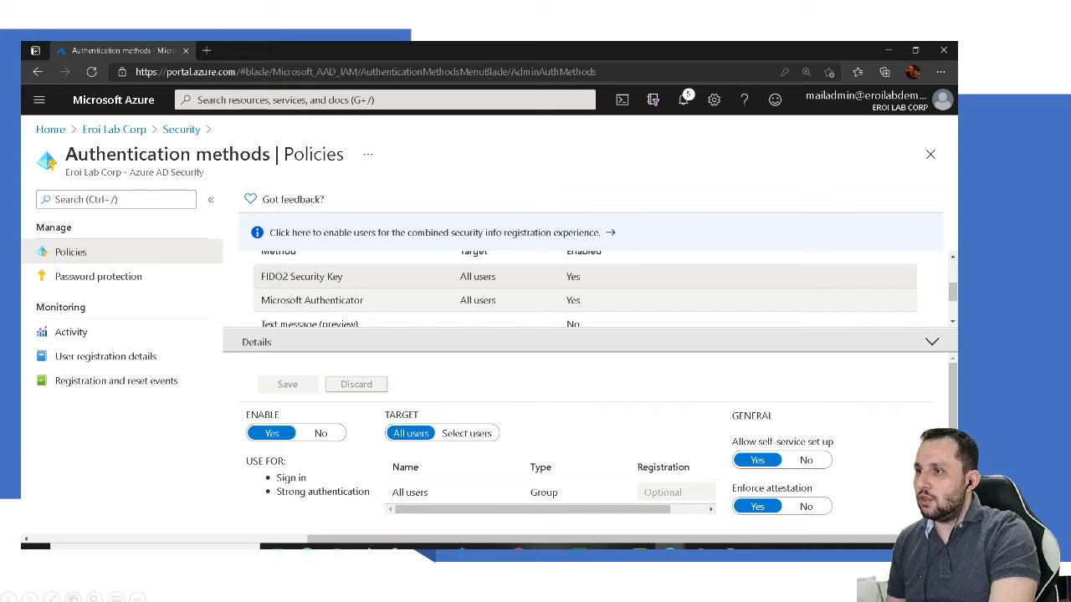
Step: Open the Microsoft Authenticator policy details
click(359, 301)
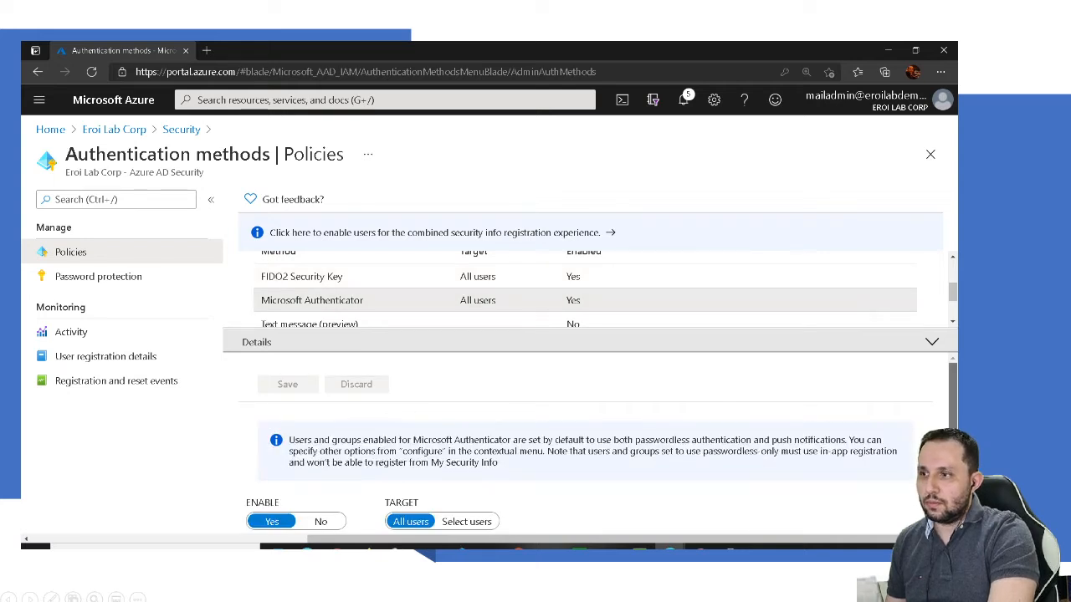
scroll(586, 435, down, 2)
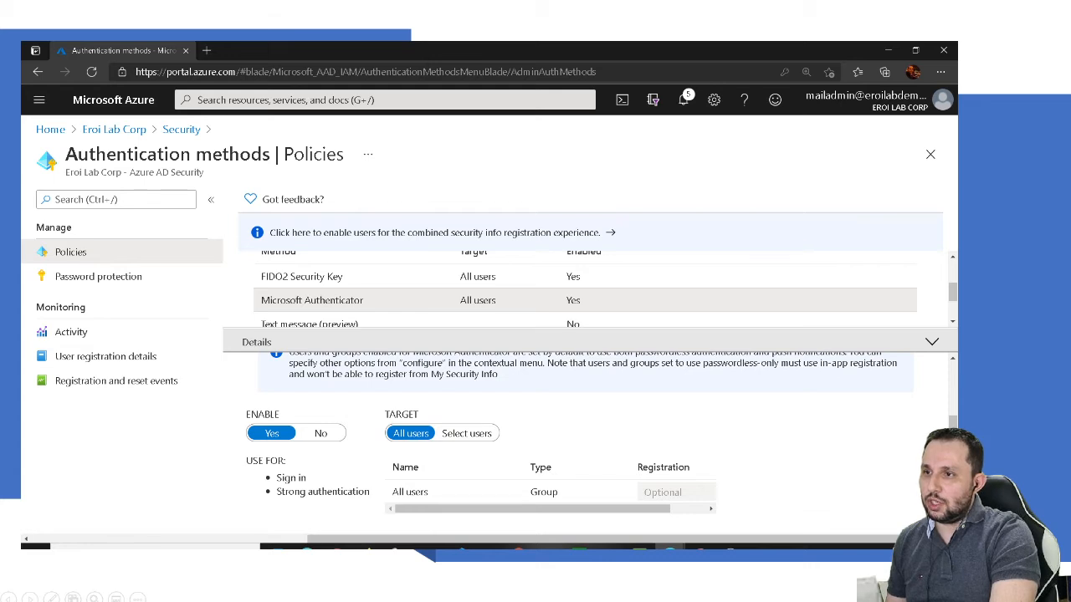
drag(510, 509, 548, 509)
Step: Check the All users authentication mode options, keep it at Any, and cancel without changes
click(703, 491)
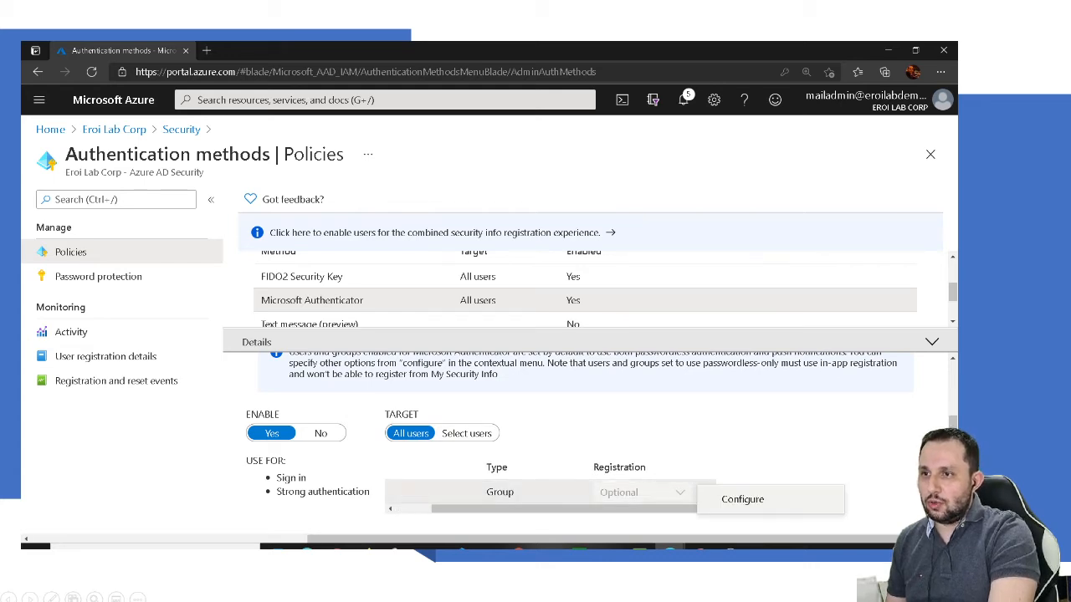
click(742, 498)
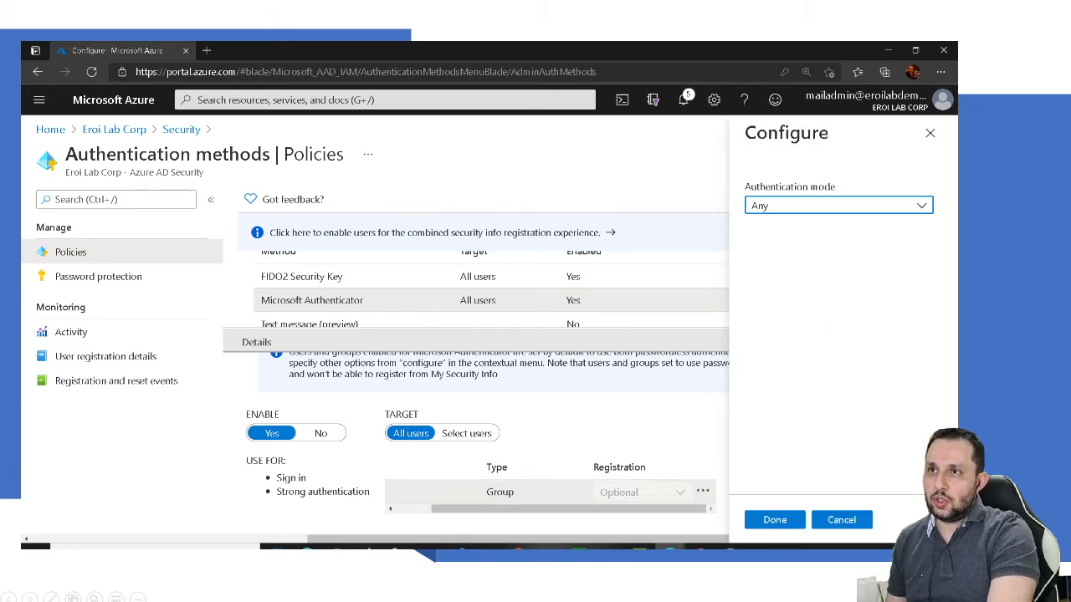
click(840, 206)
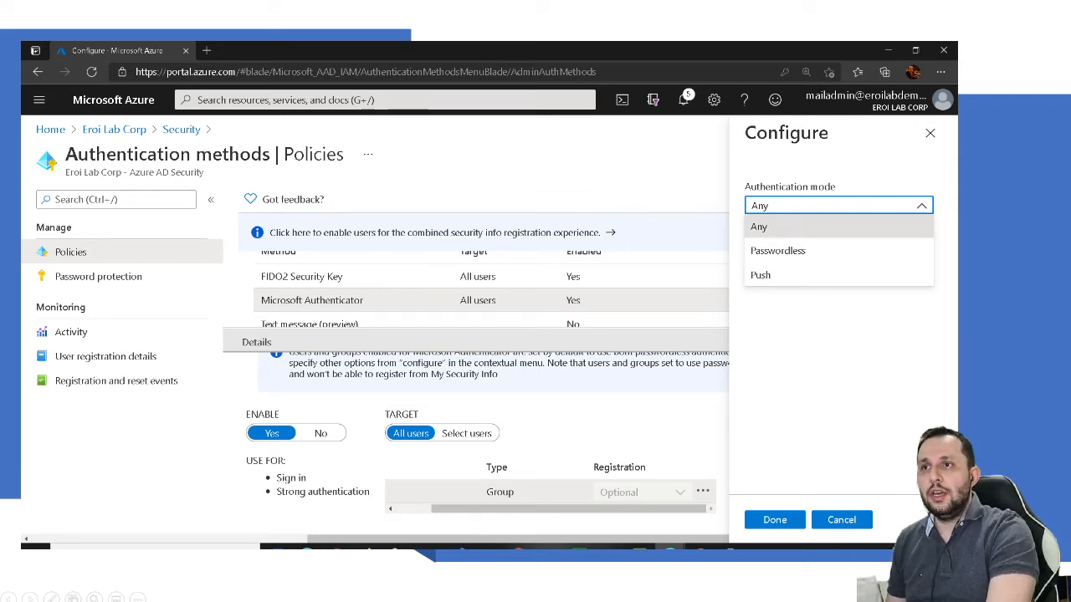
click(838, 227)
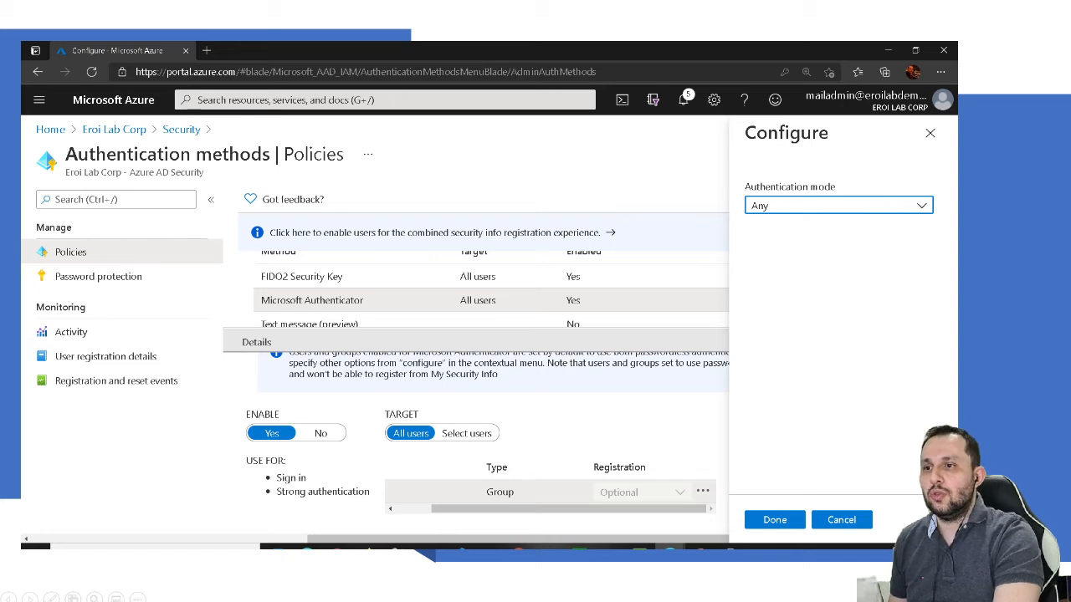
click(842, 520)
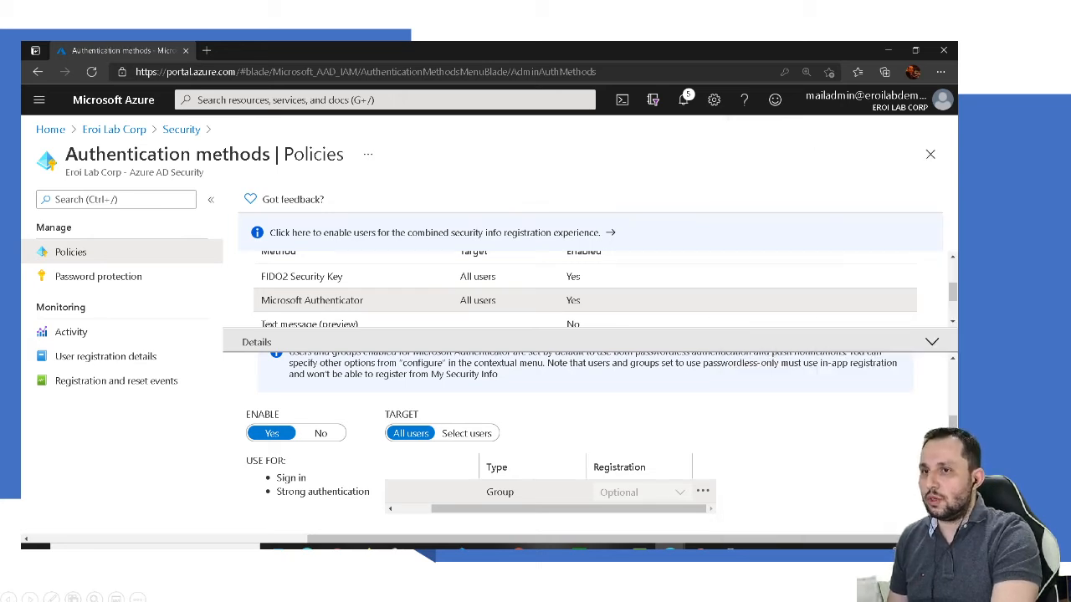
scroll(586, 443, up, 1)
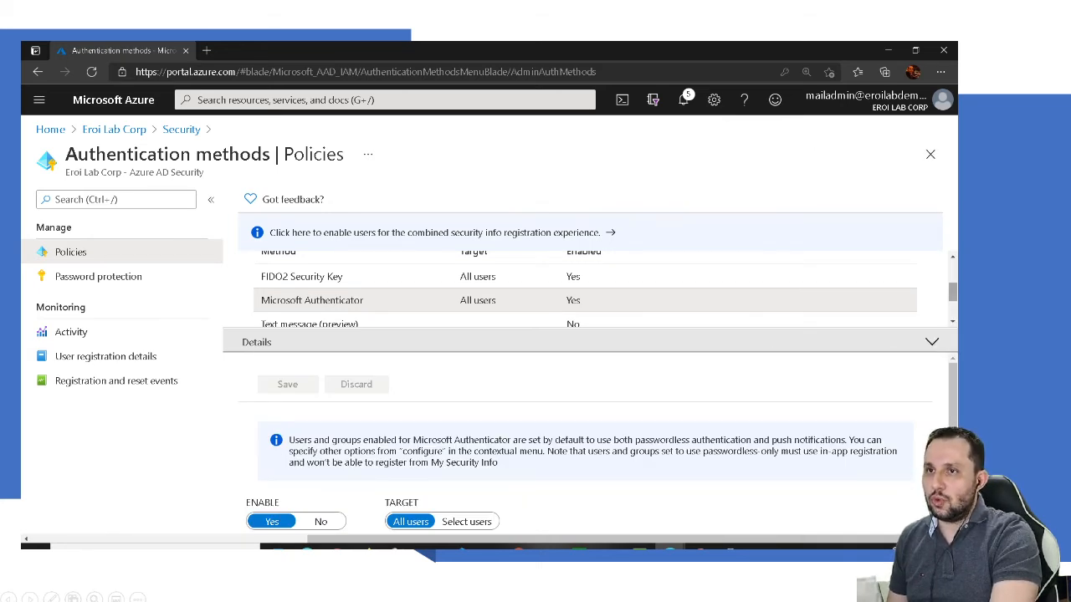
scroll(586, 288, down, 1)
scroll(585, 289, down, 1)
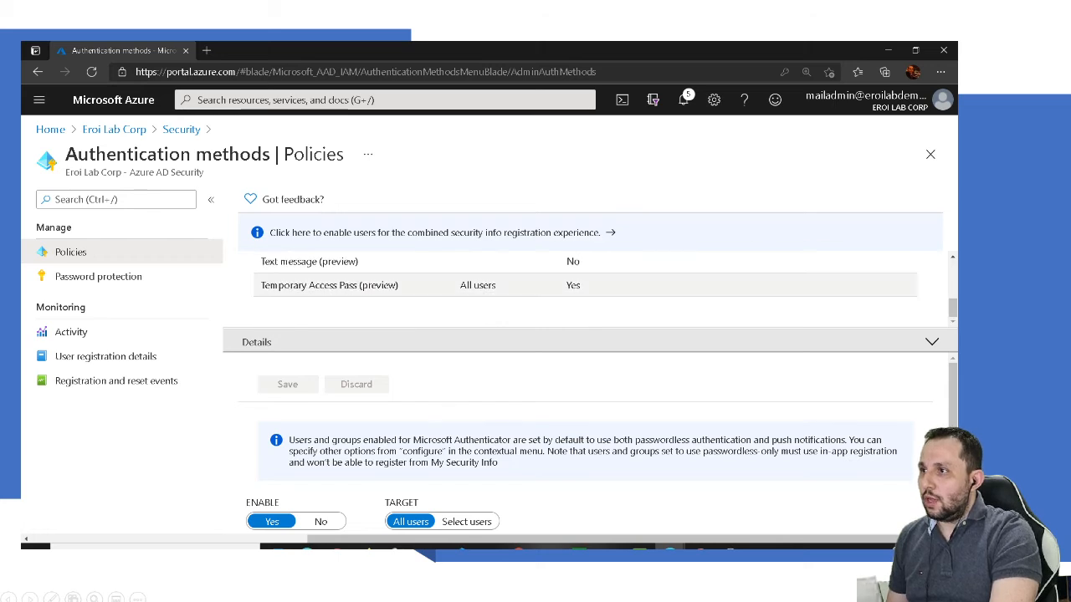
click(329, 285)
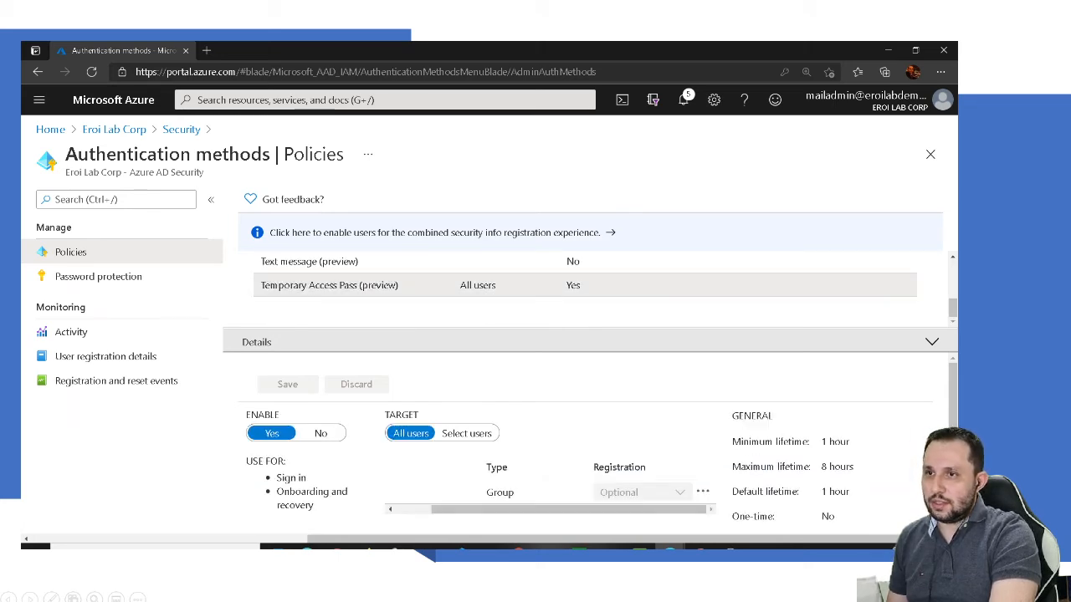
scroll(586, 443, down, 1)
scroll(586, 443, down, 1)
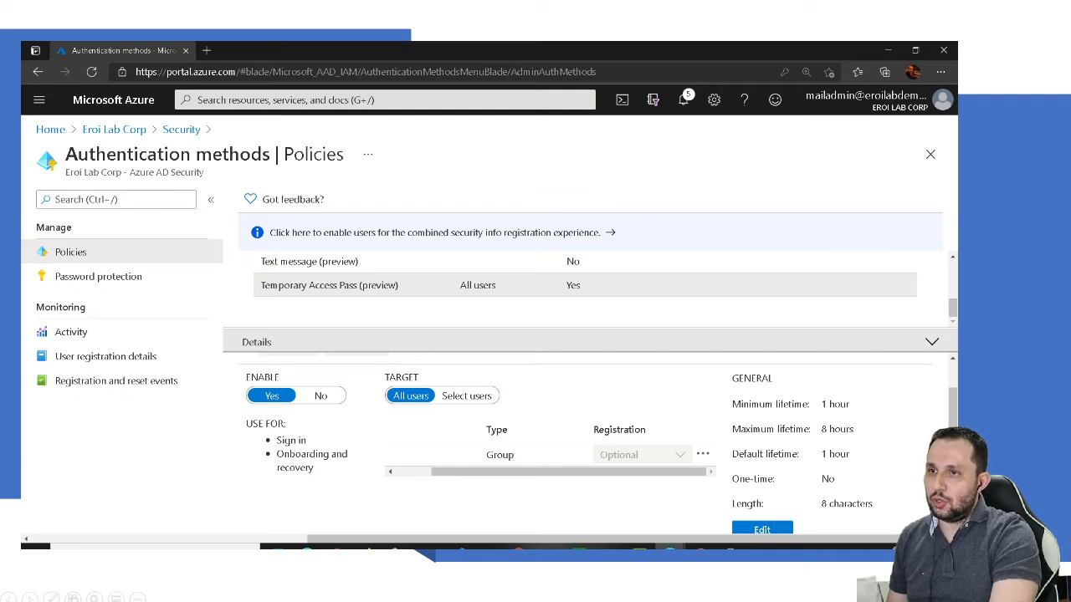
drag(749, 404, 826, 404)
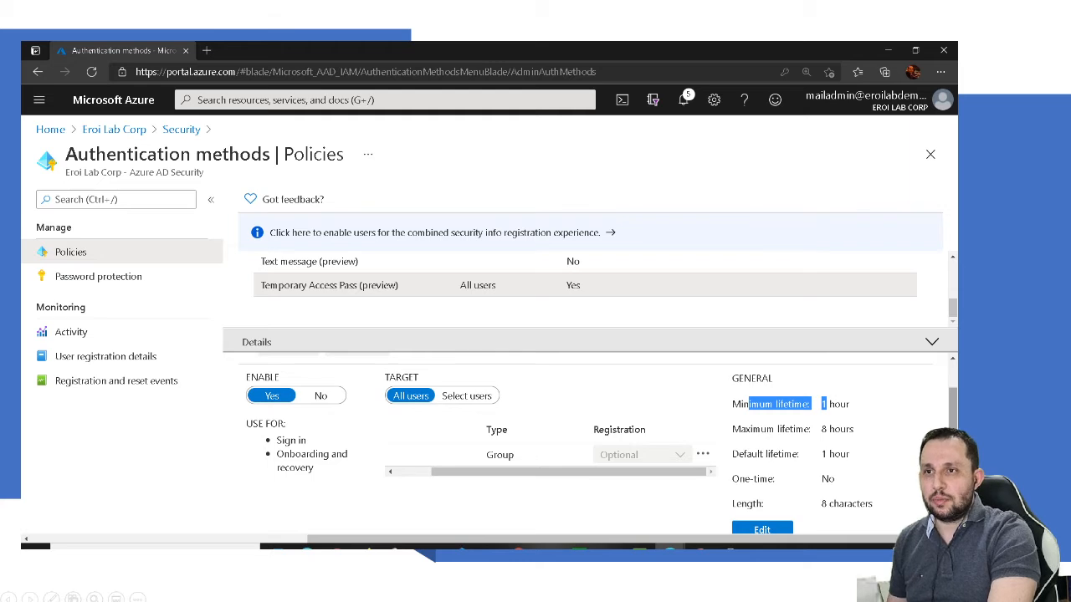
scroll(586, 443, down, 1)
click(827, 392)
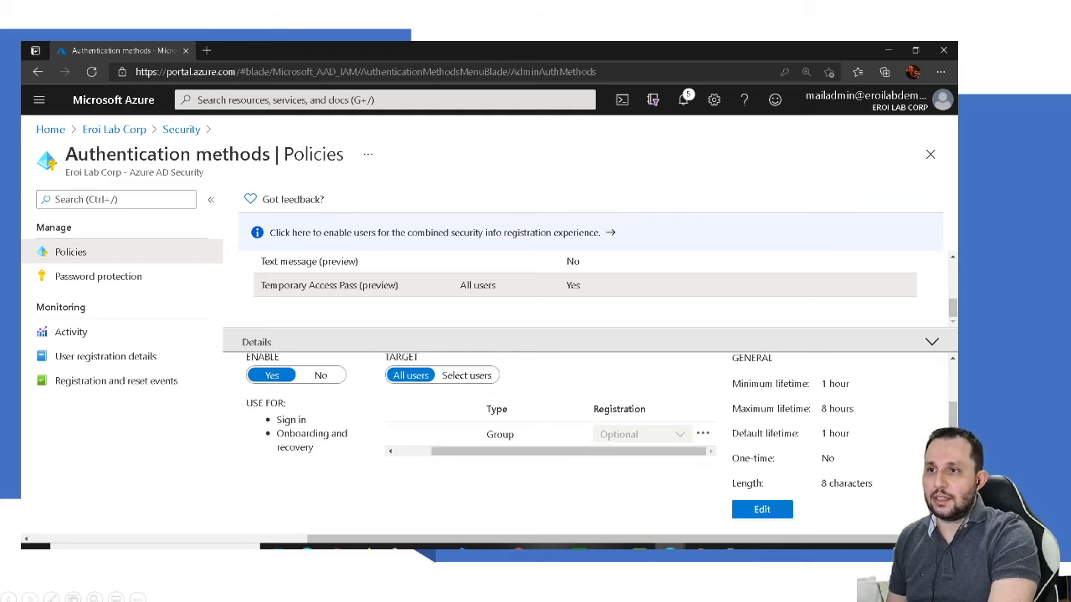
click(762, 509)
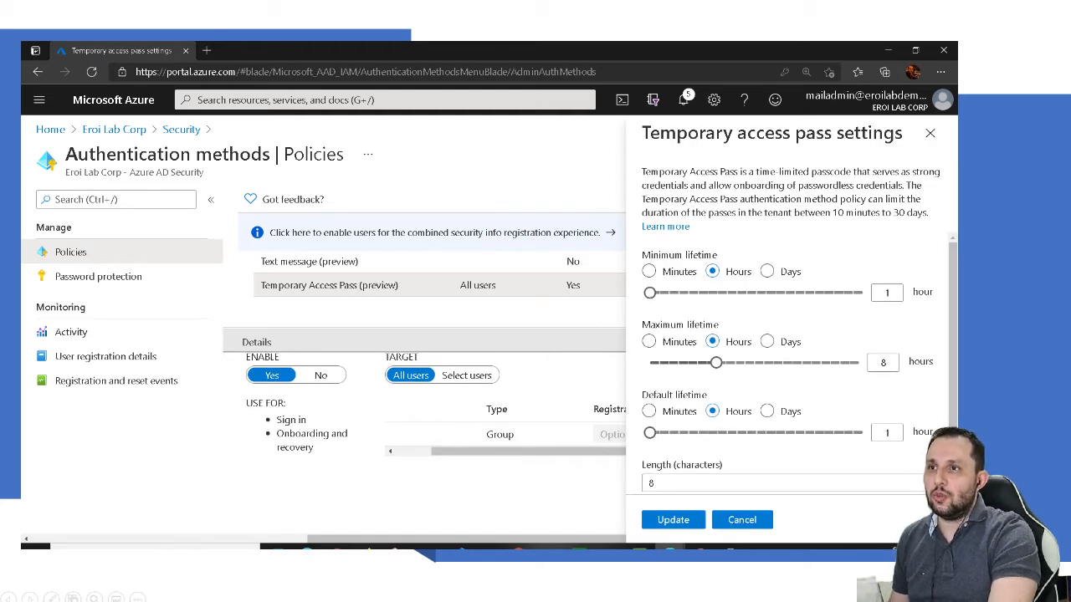
scroll(799, 363, down, 3)
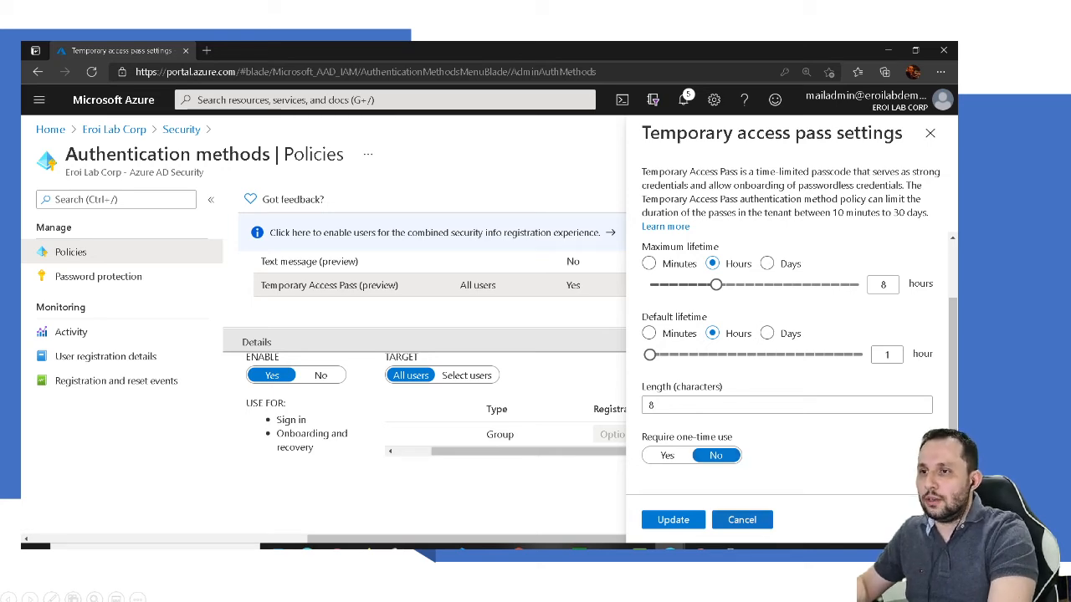
click(749, 524)
scroll(585, 443, up, 1)
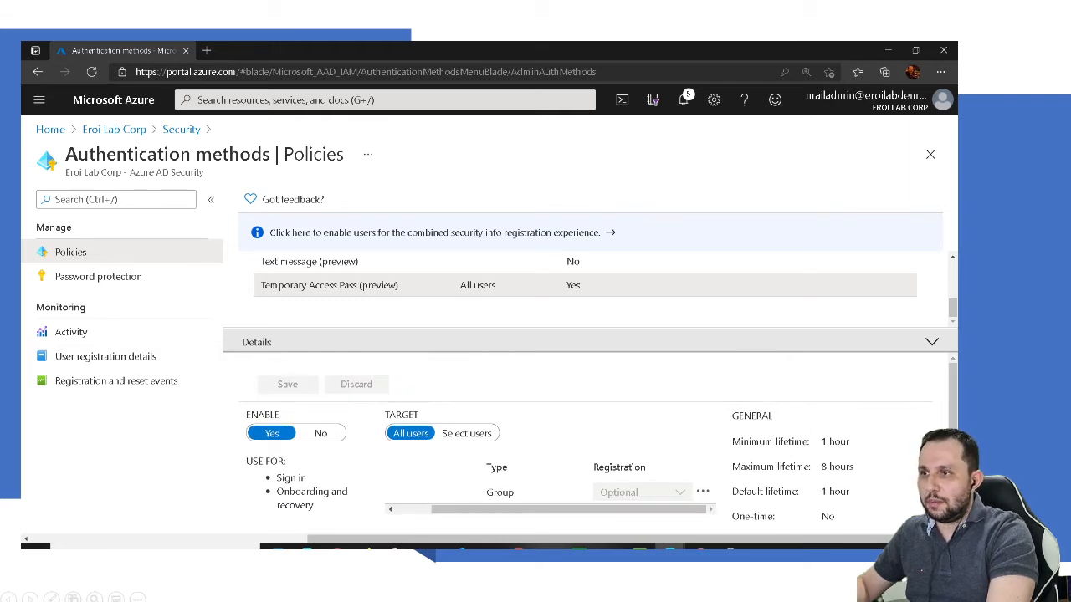
scroll(598, 447, down, 1)
scroll(598, 448, up, 1)
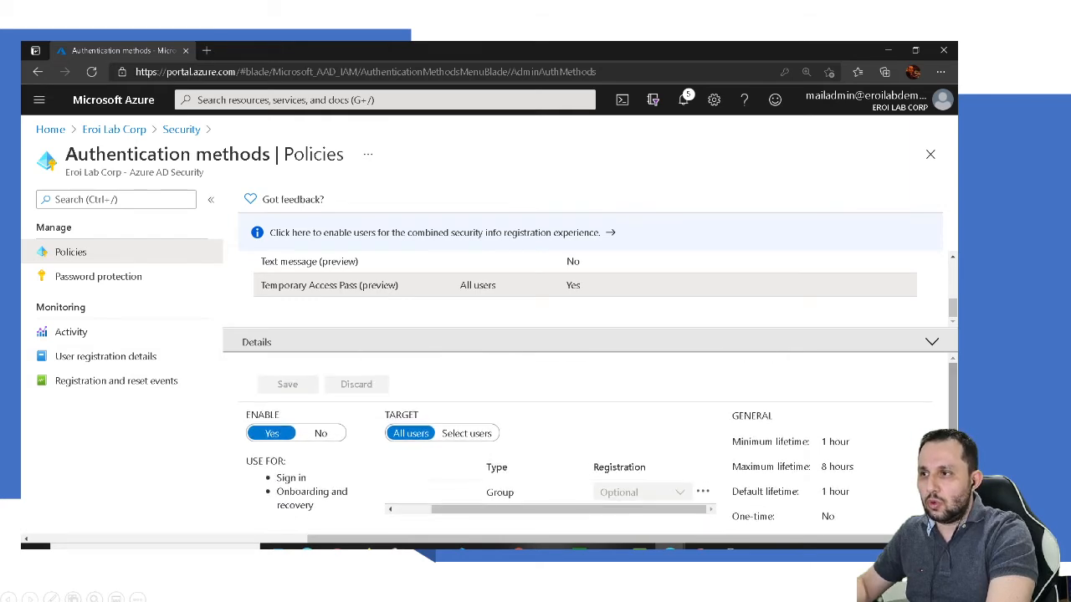
scroll(586, 293, up, 3)
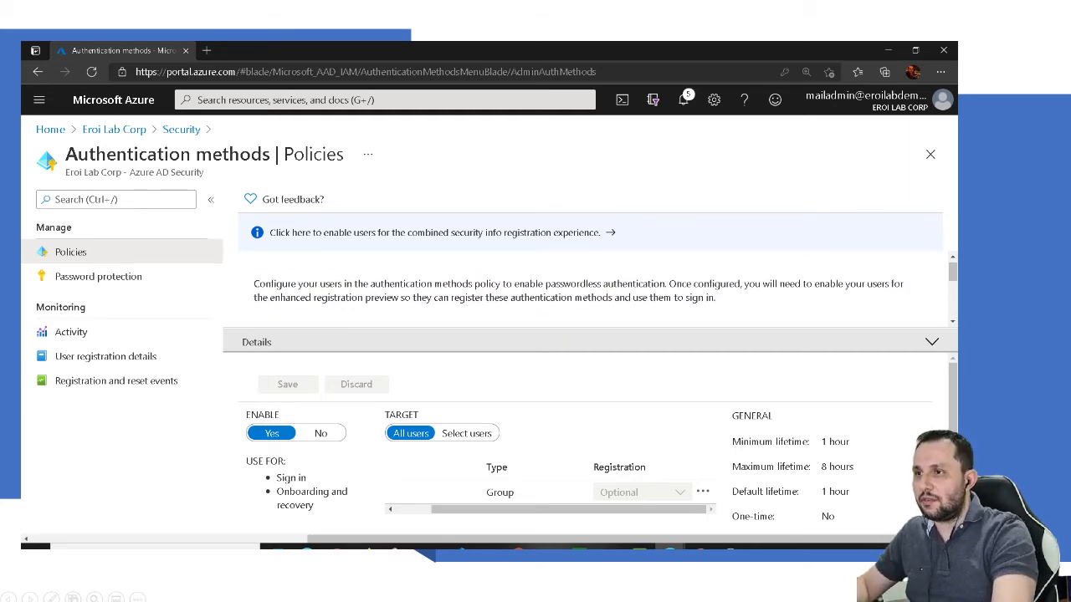
Step: Open the test user's My Account Security info and check which account is signed in
mouse_move(671, 547)
click(736, 502)
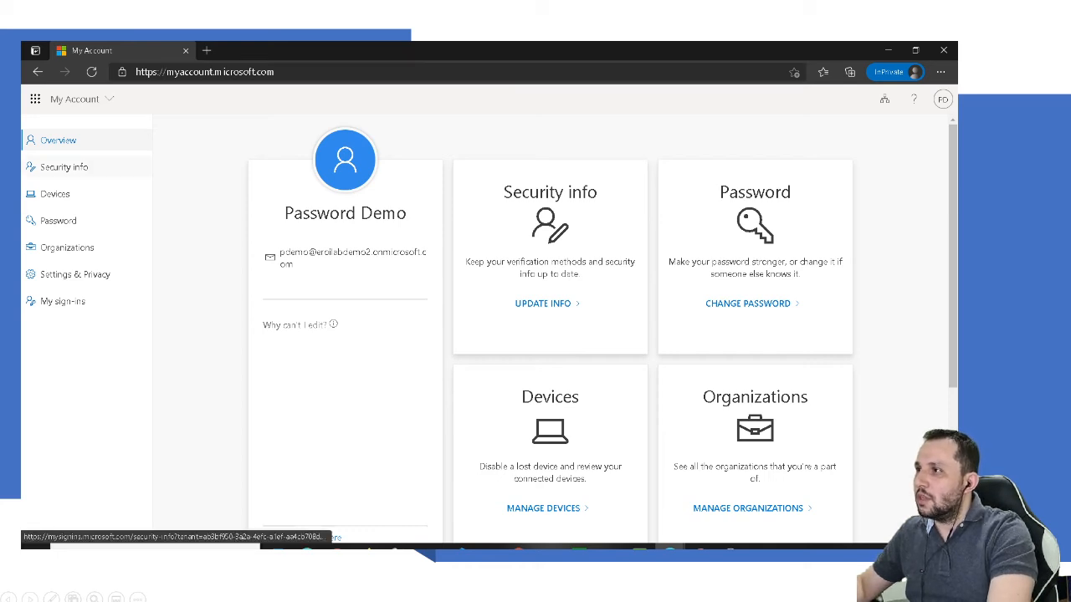
click(64, 166)
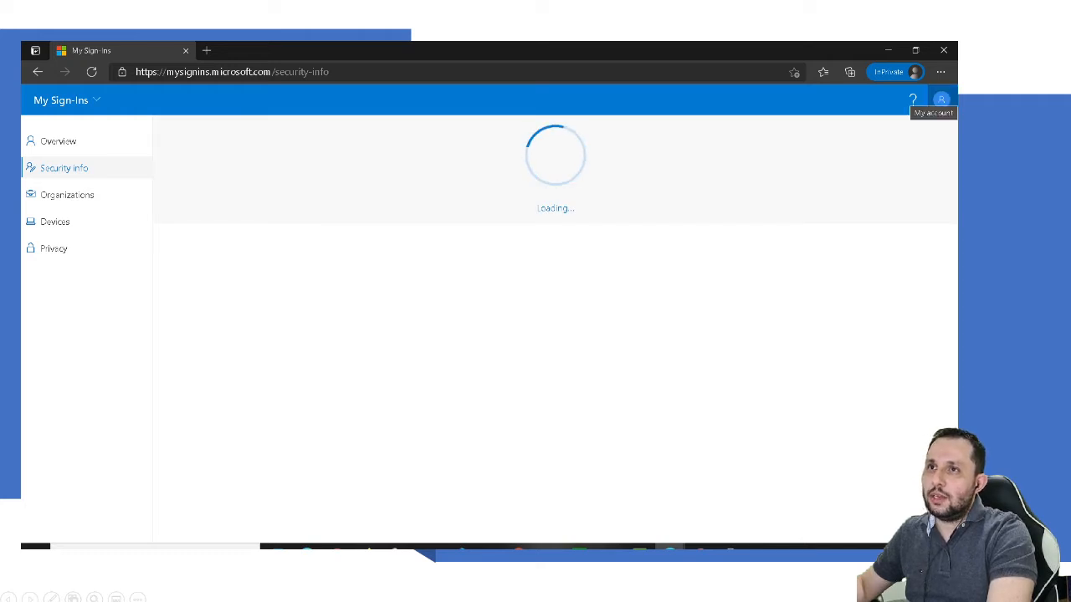
click(942, 99)
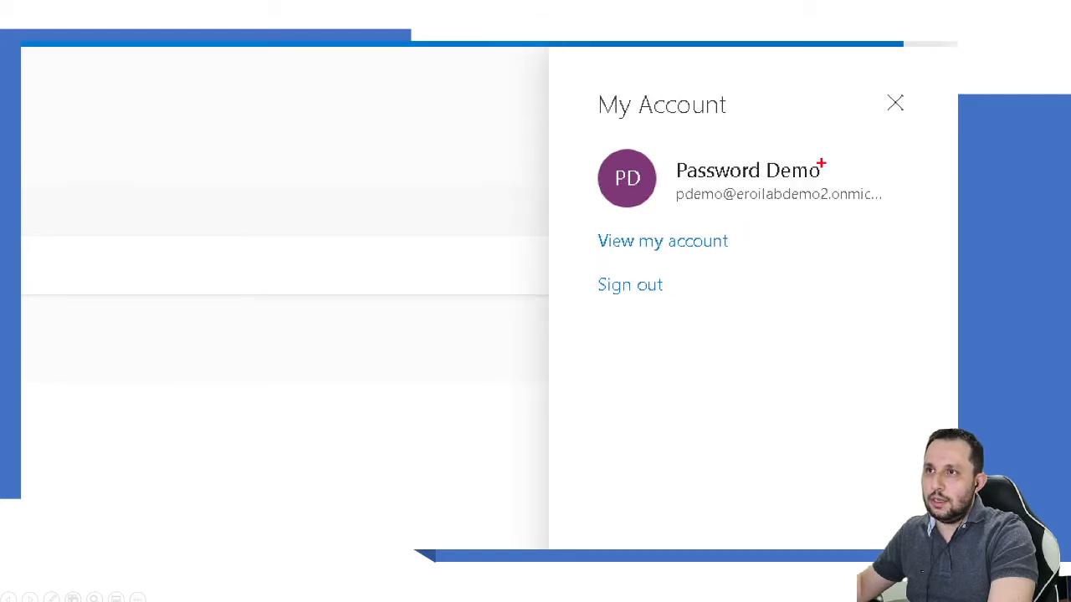
mouse_move(822, 164)
mouse_down()
mouse_move(629, 179)
mouse_move(920, 211)
mouse_move(661, 155)
mouse_up()
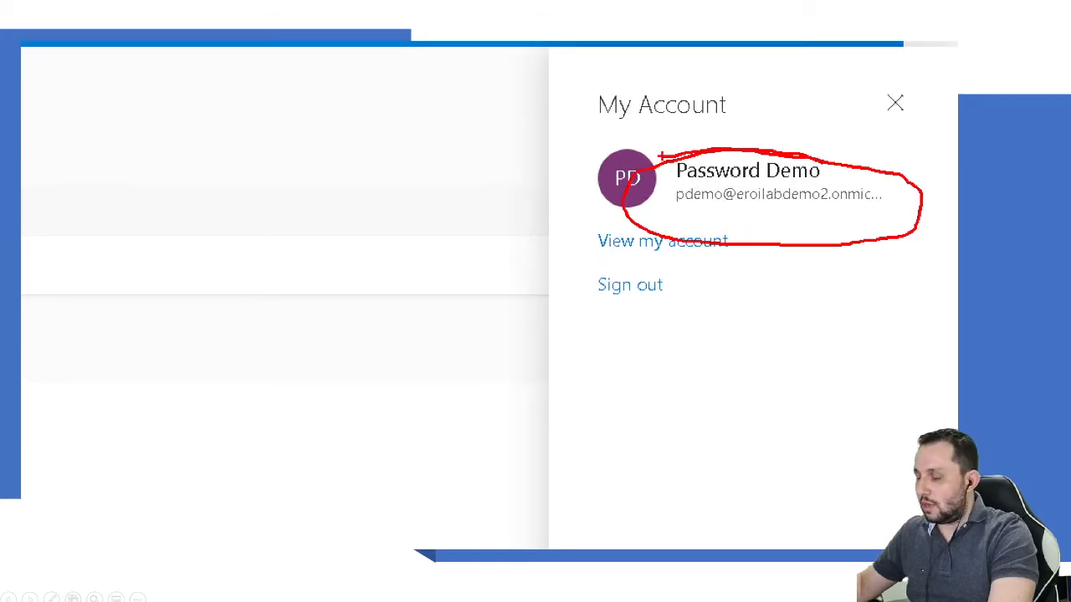
key(Escape)
key(Escape)
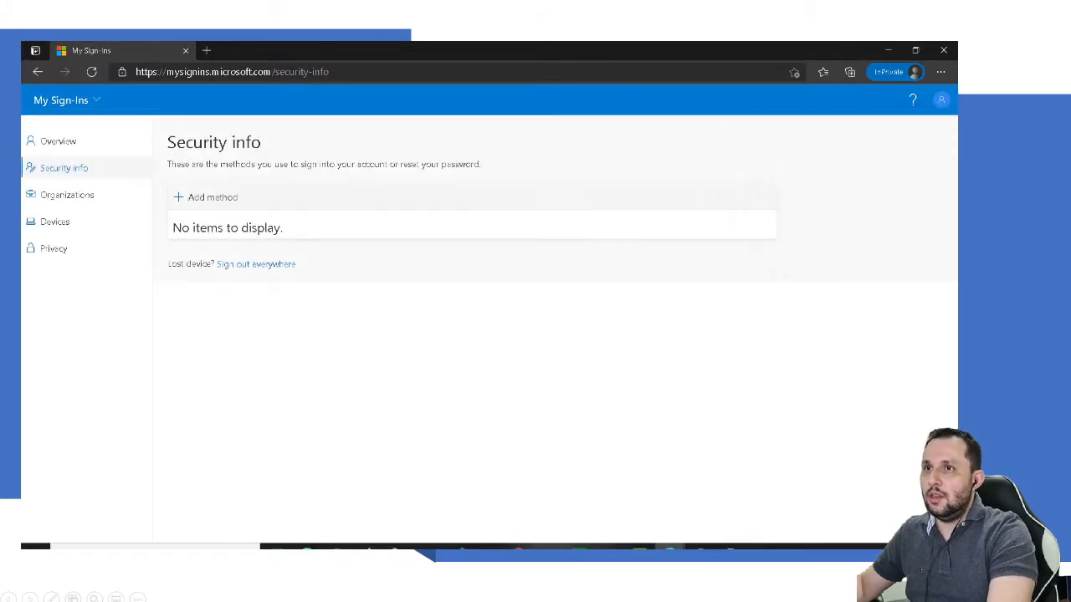
Step: Bring up the Add a method dialog on the Security info page
key(ctrl+1)
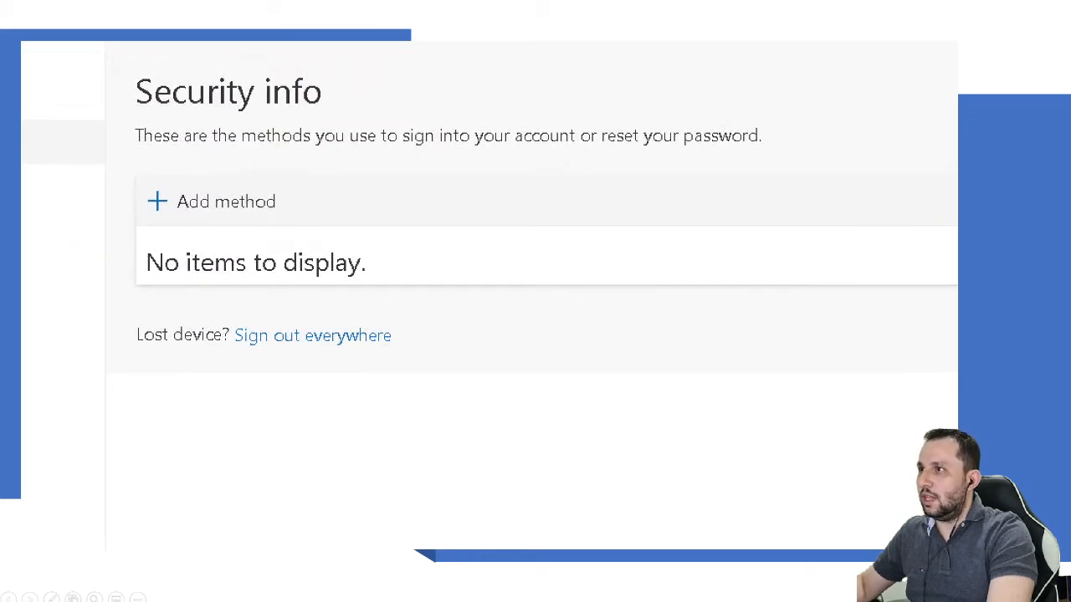
click(205, 193)
mouse_move(303, 177)
mouse_down()
mouse_move(109, 192)
mouse_move(387, 410)
mouse_move(874, 397)
mouse_move(541, 144)
mouse_move(201, 190)
mouse_up()
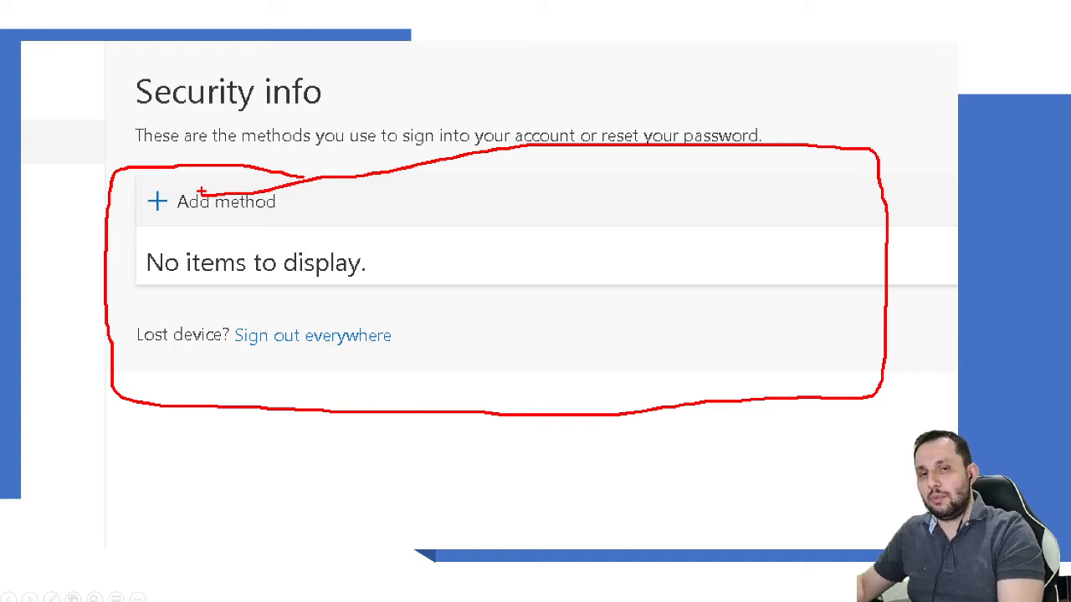
key(Escape)
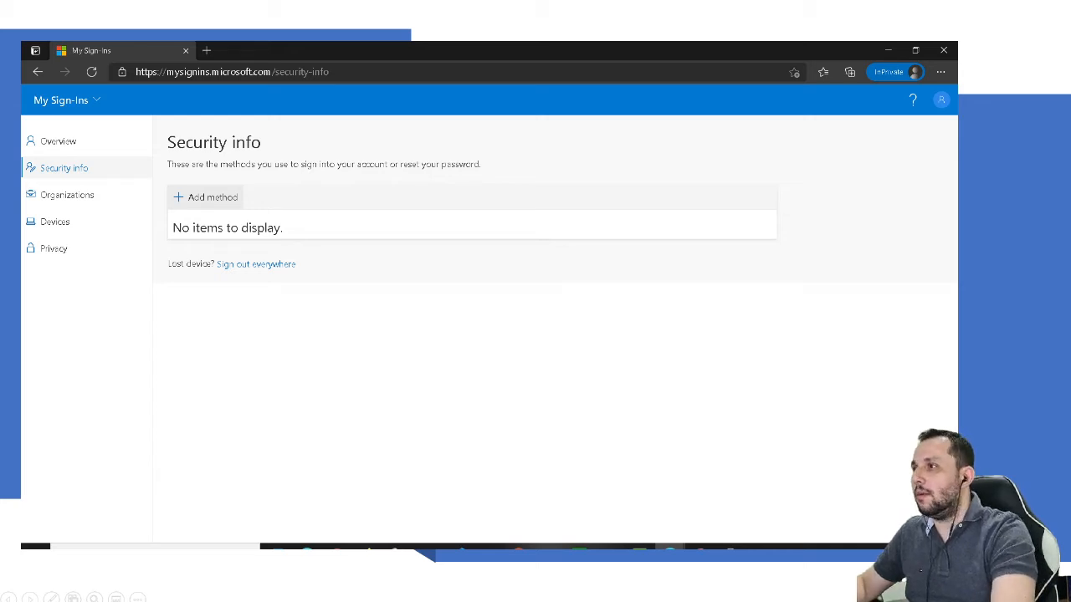
click(206, 197)
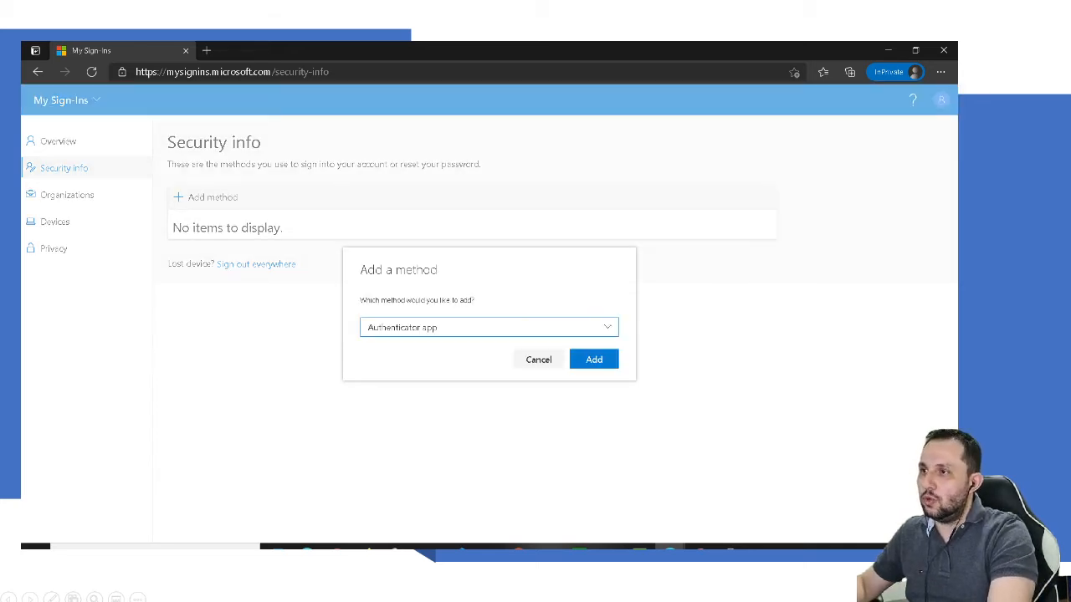
Step: Register the Authenticator app as a sign-in method, approving the phone notification
click(489, 327)
click(407, 349)
click(594, 360)
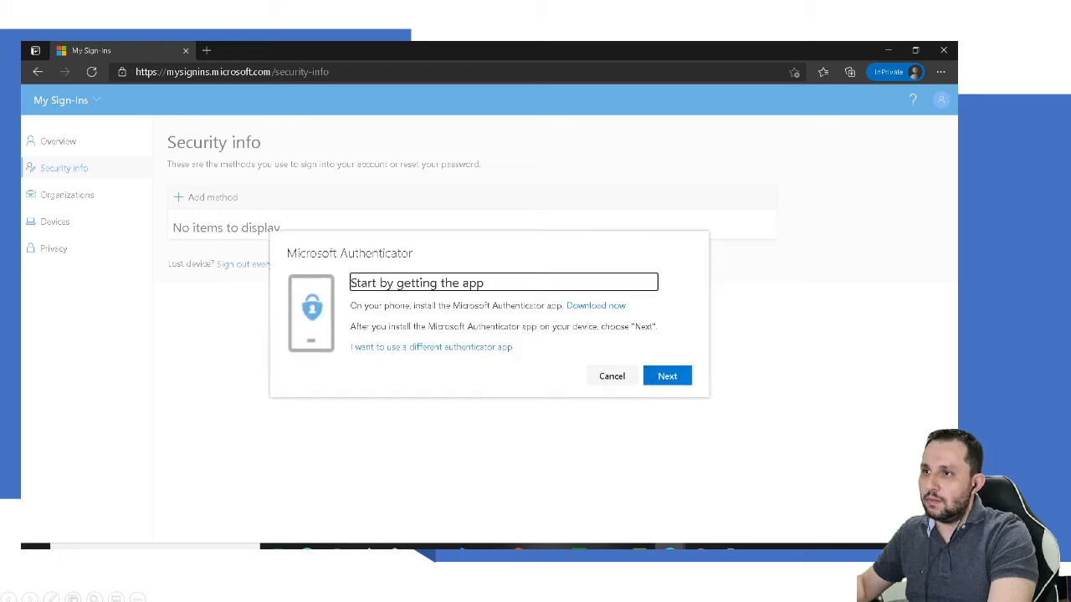
click(667, 375)
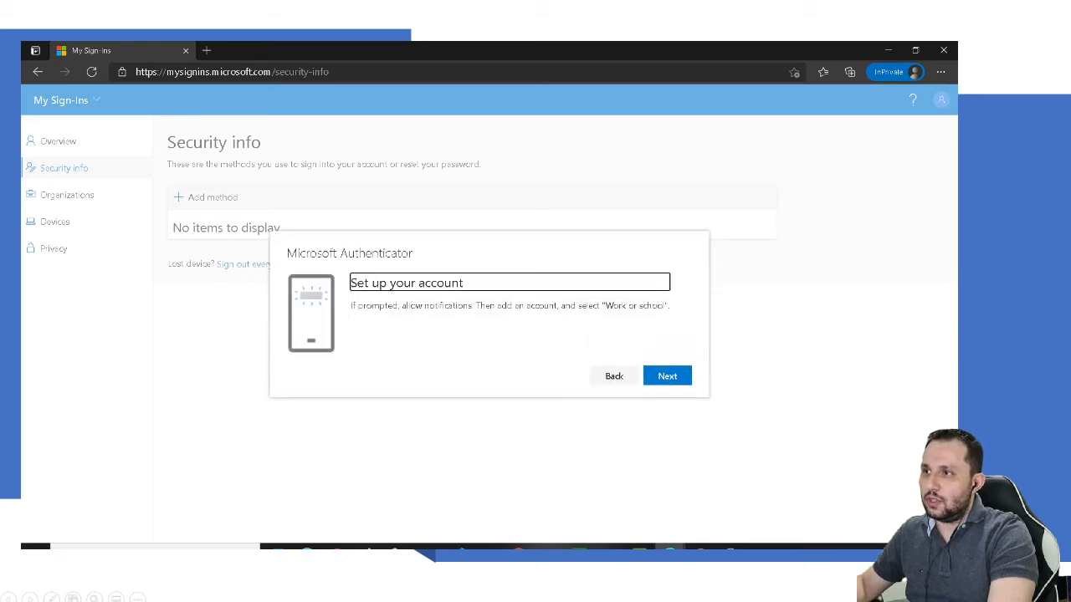
click(667, 376)
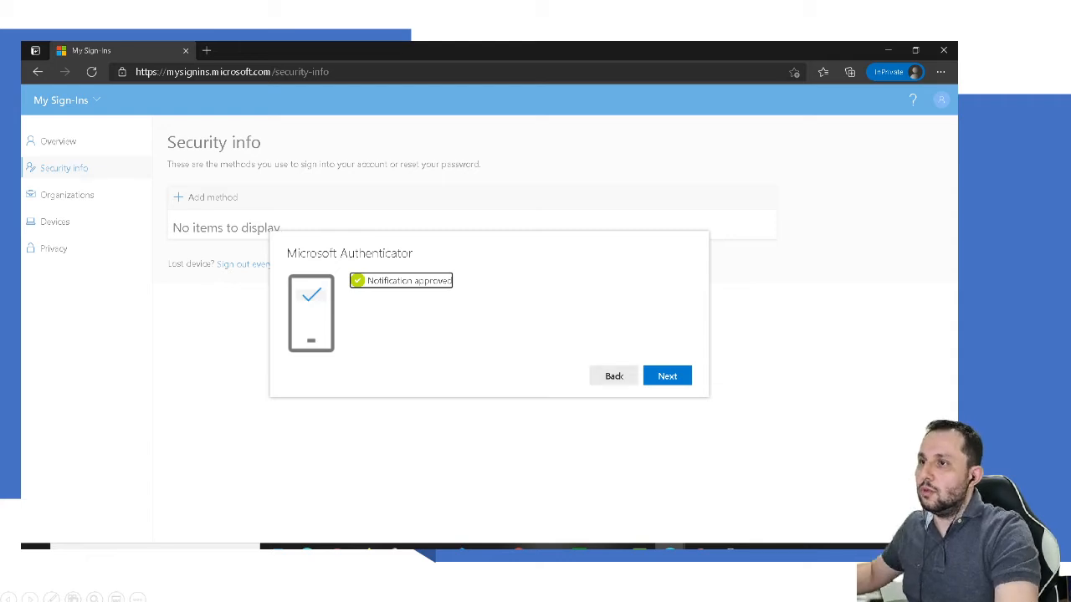
click(667, 376)
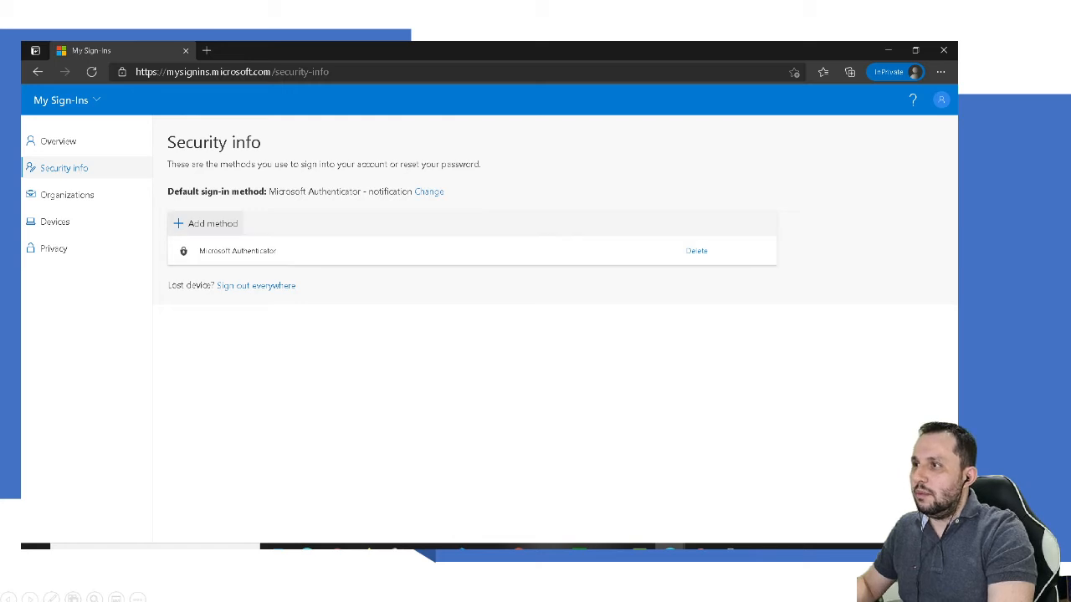
Step: Add another sign-in method, choosing Security key from the method types
click(207, 223)
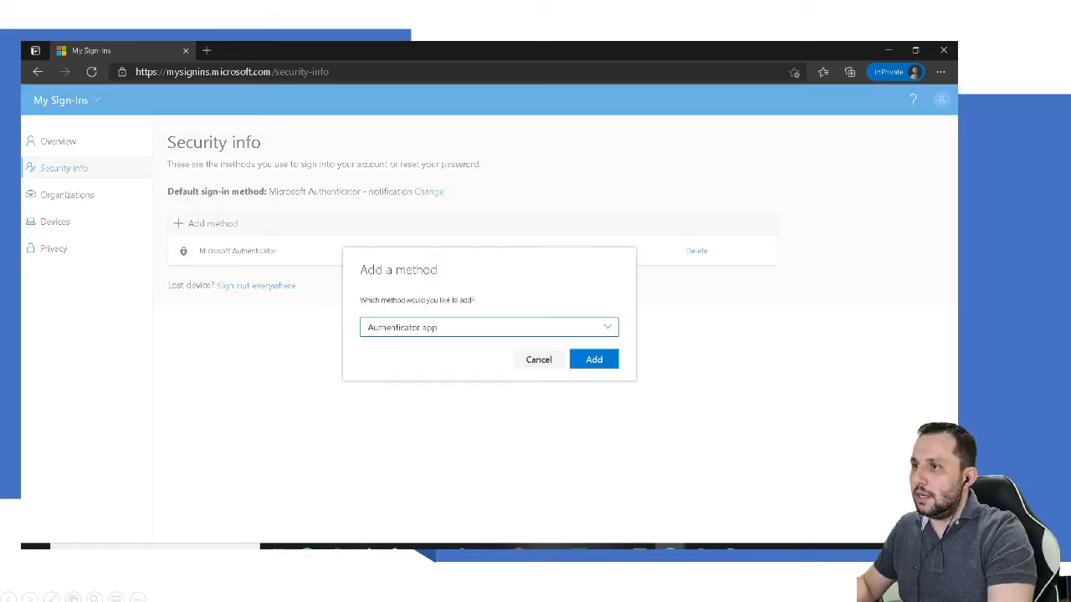
click(488, 327)
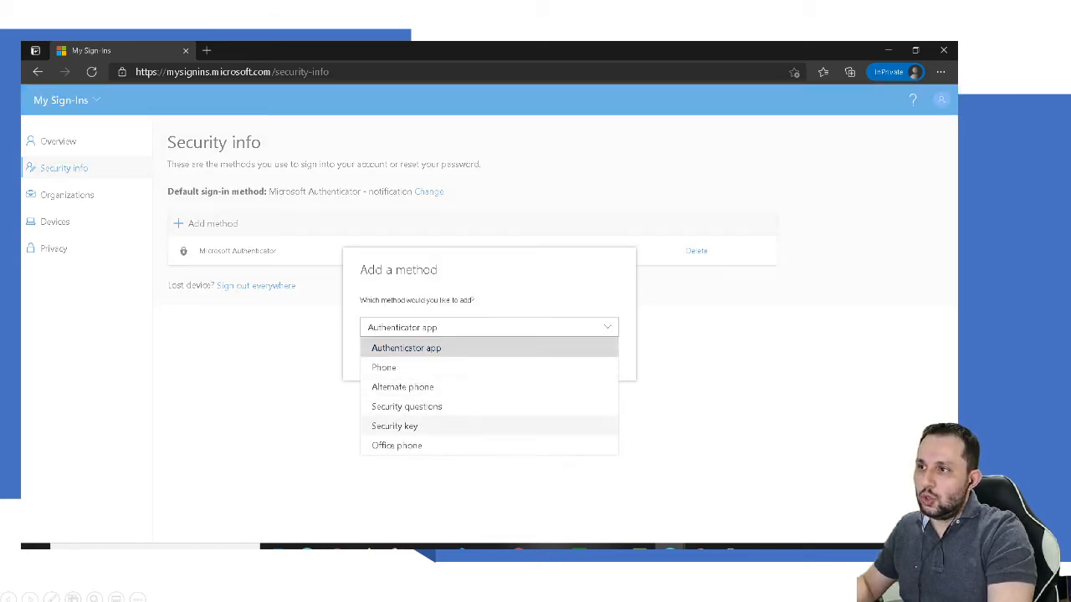
click(405, 428)
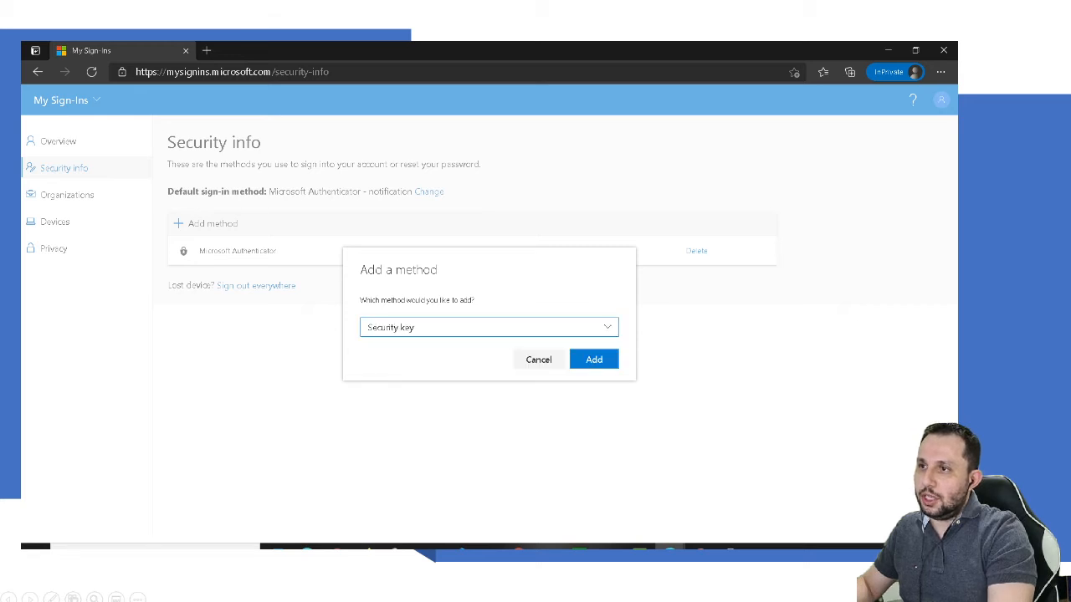
click(594, 360)
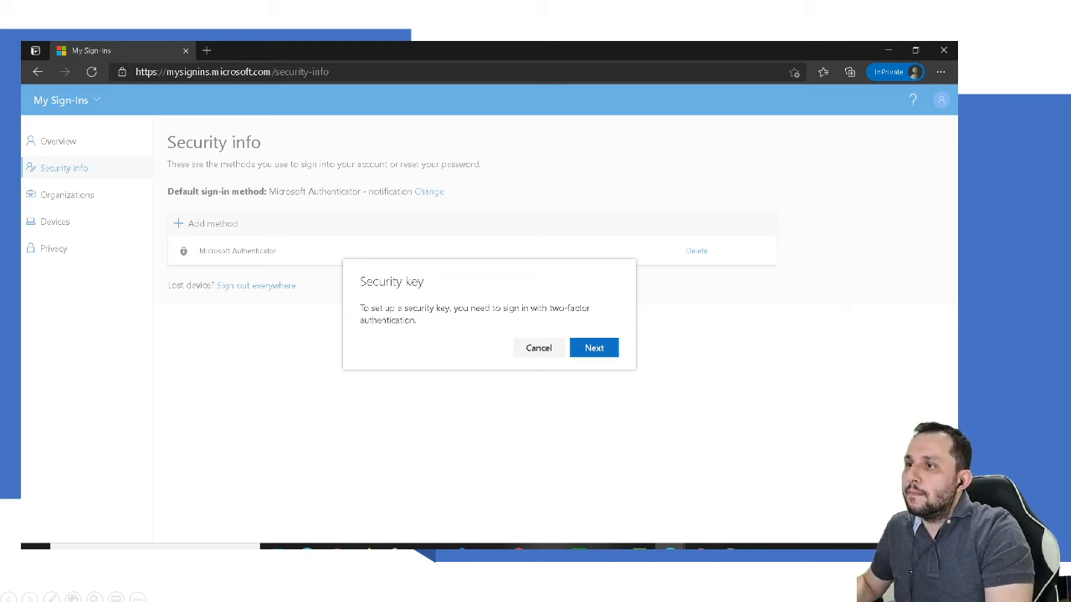
Step: Complete the two-factor sign-in, decline staying signed in, and choose a USB security key
click(616, 346)
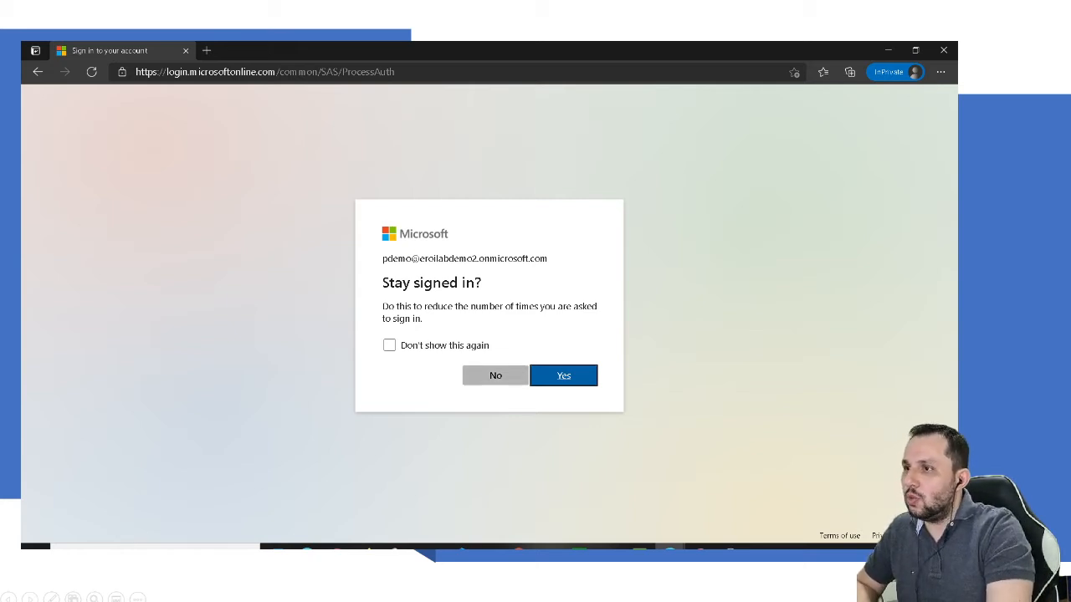
click(496, 375)
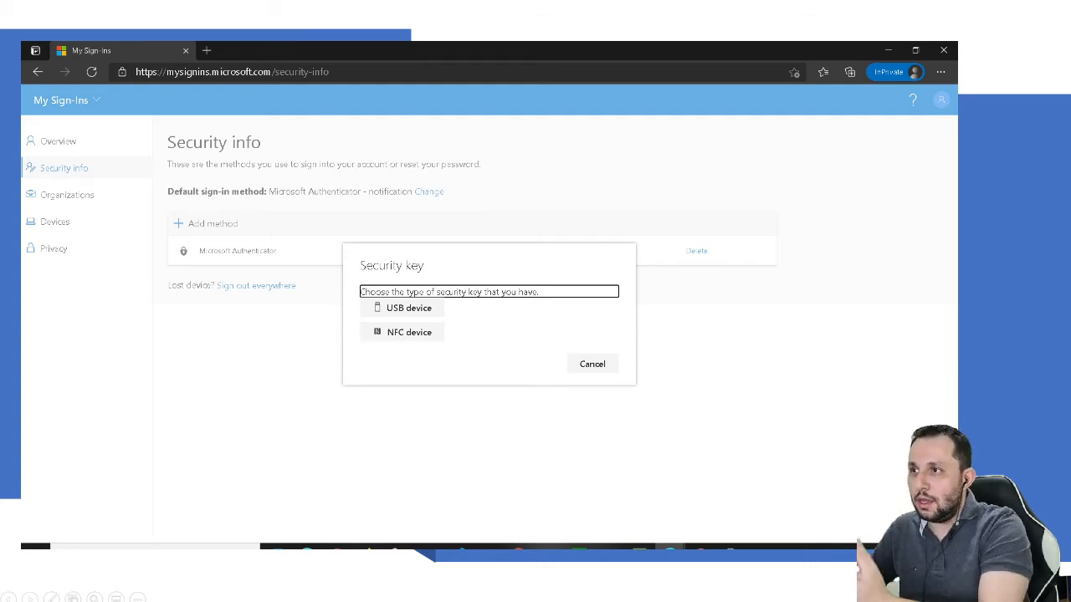
click(409, 308)
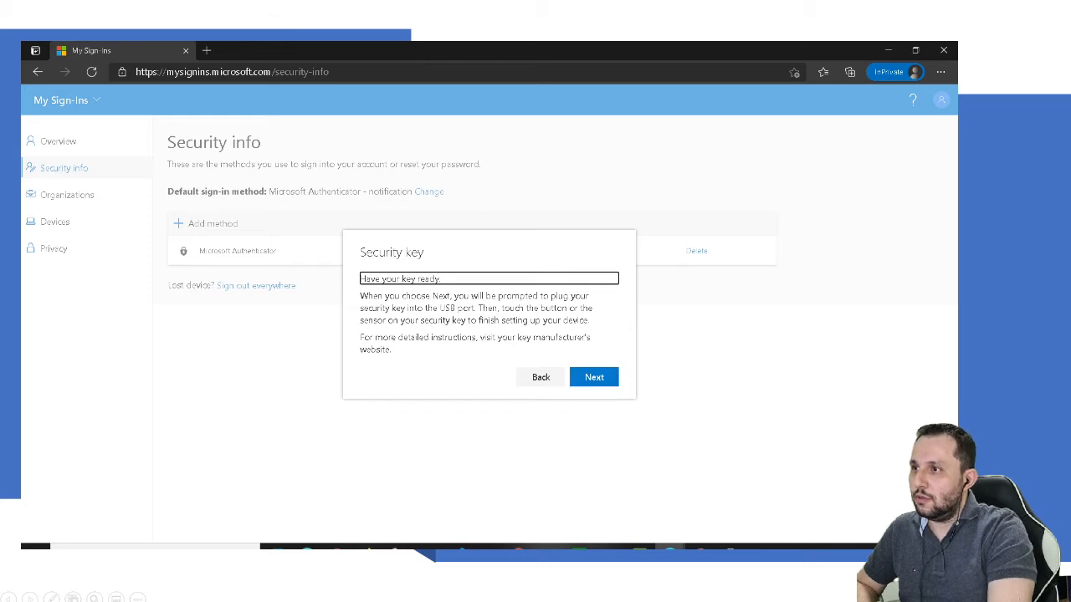
triple_click(427, 279)
click(594, 378)
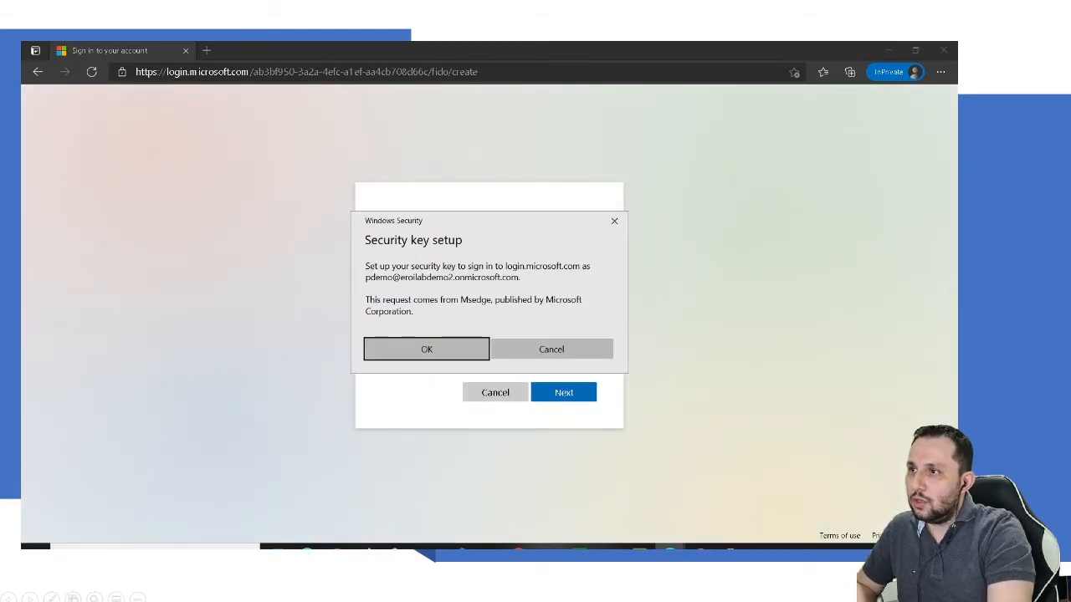
Step: Allow creating a credential on the security key and submit the first PIN attempts
key(Return)
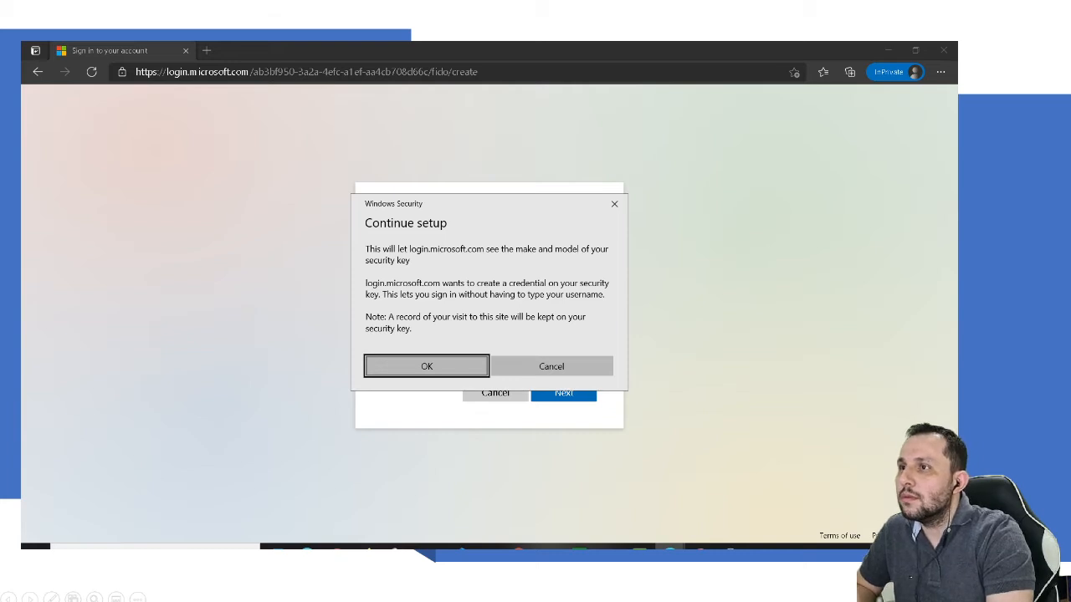
key(Return)
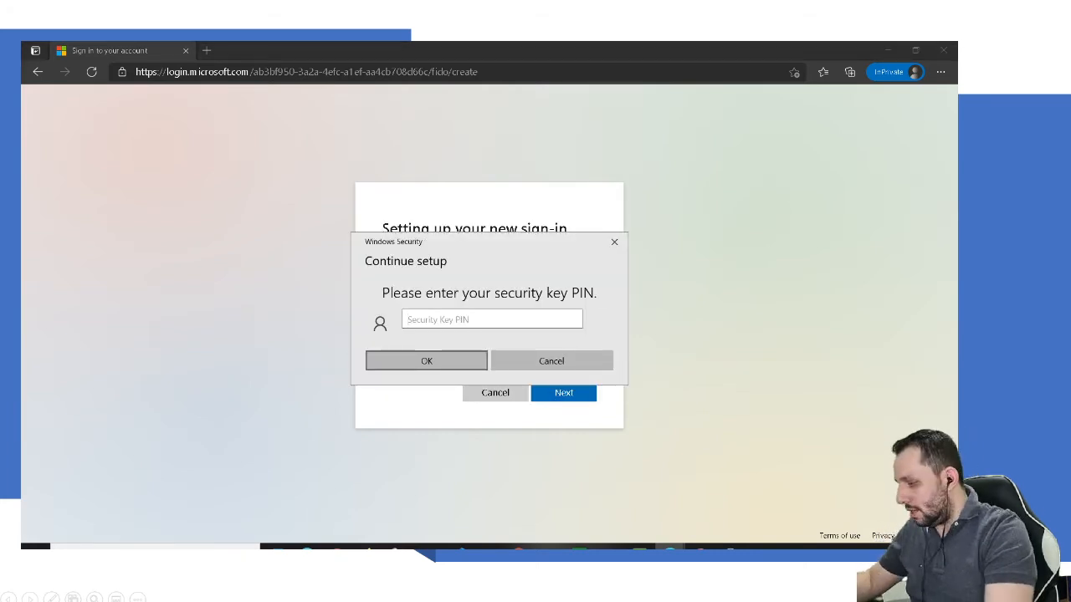
text(123456)
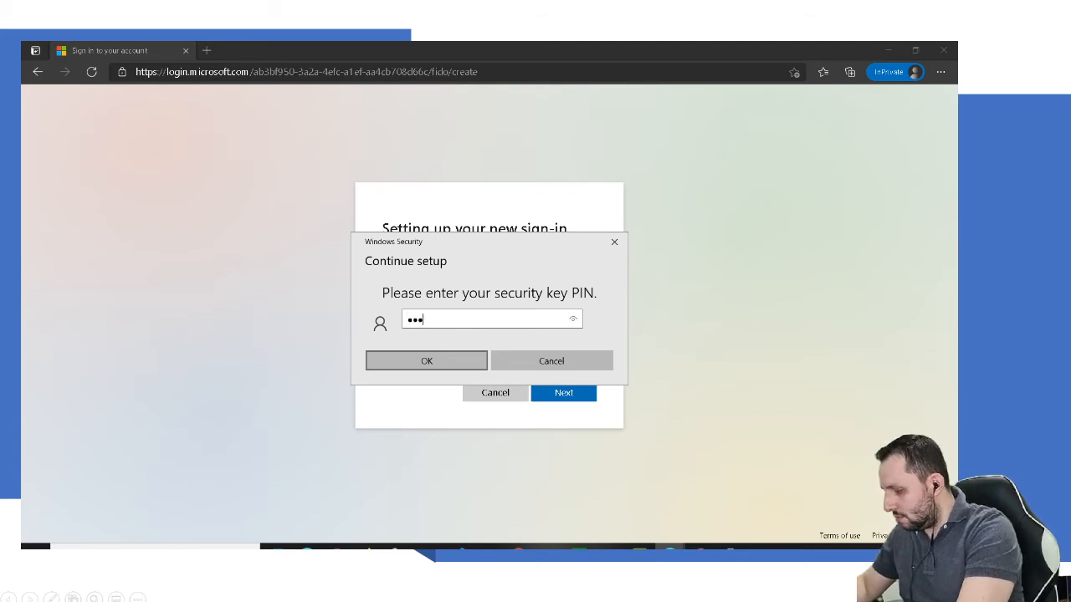
key(Return)
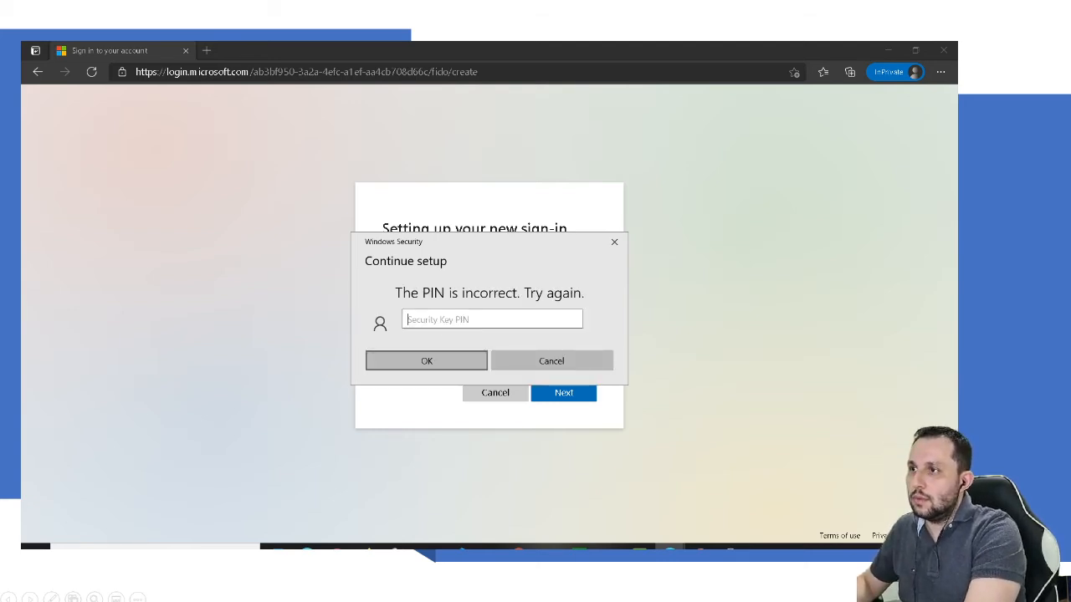
text(12345)
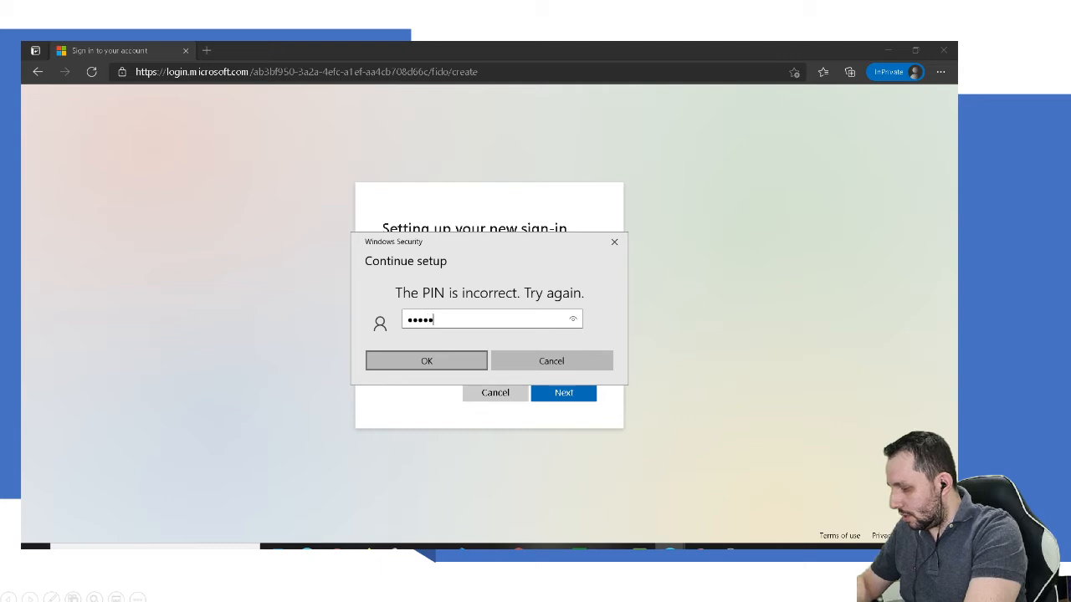
key(Return)
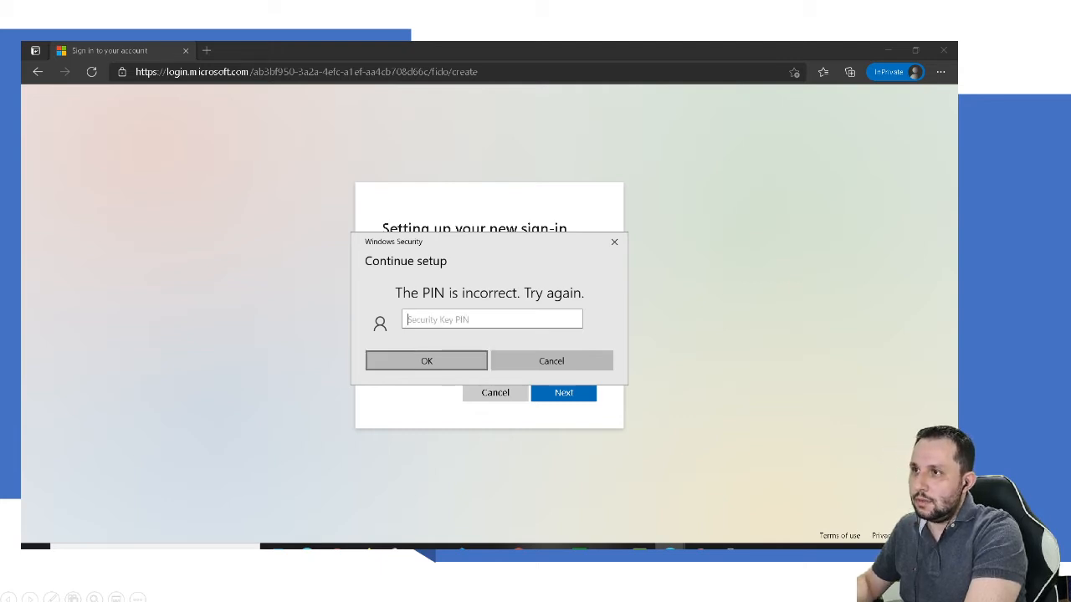
Step: Retry the PIN until the too-many-incorrect-PINs warning appears, then dismiss it
text(123456)
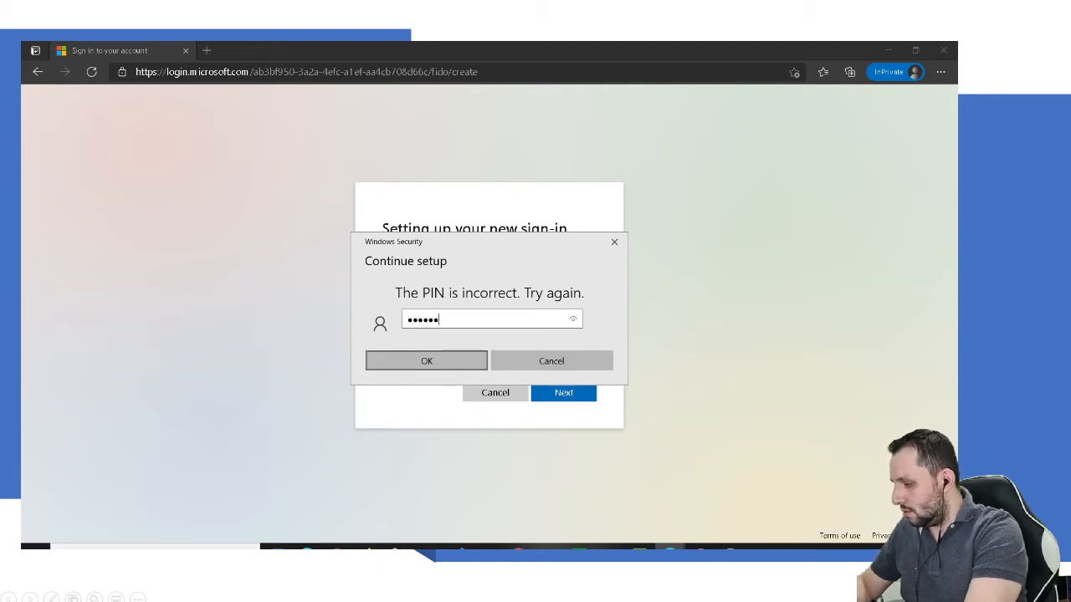
key(Return)
text(123456)
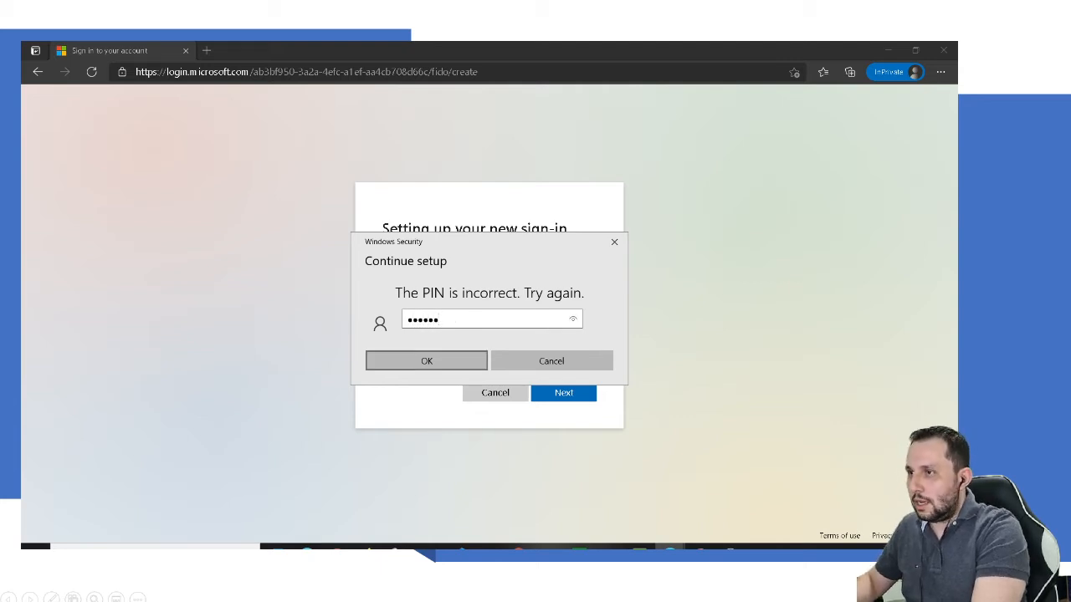
double_click(456, 320)
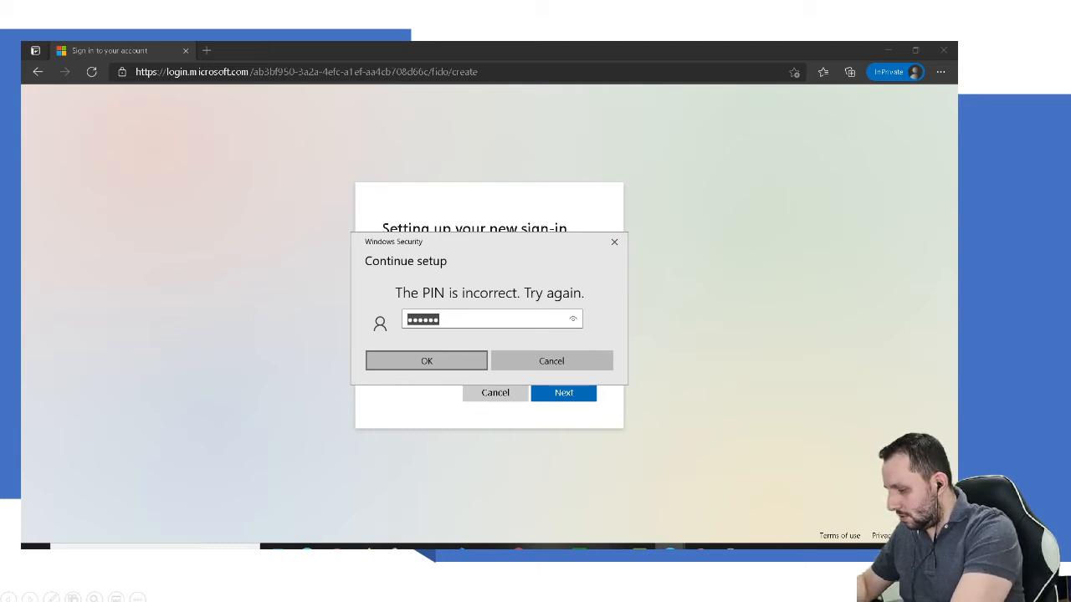
text(******)
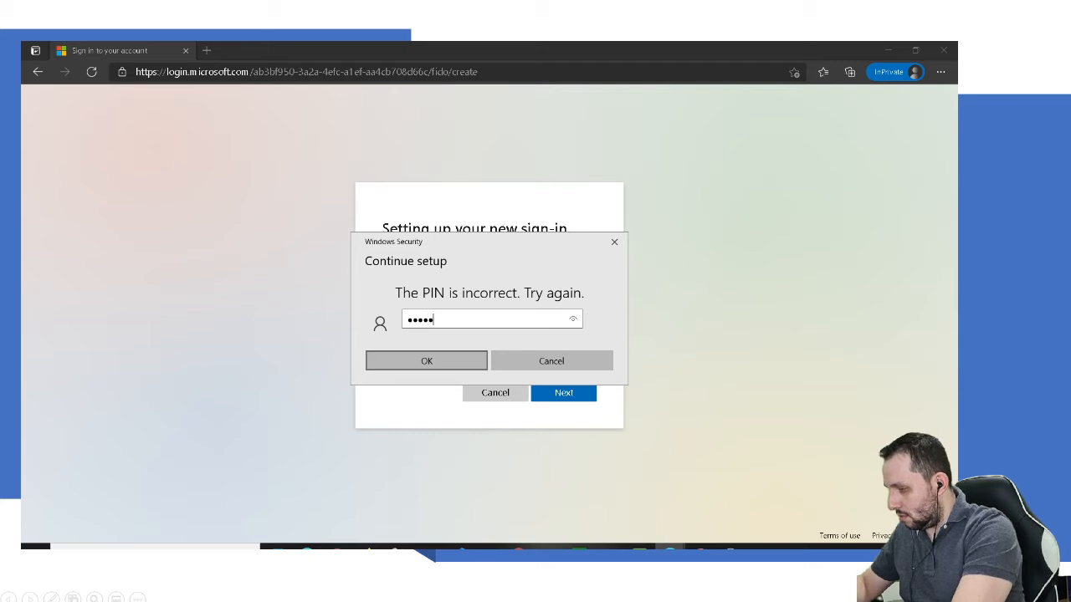
key(Return)
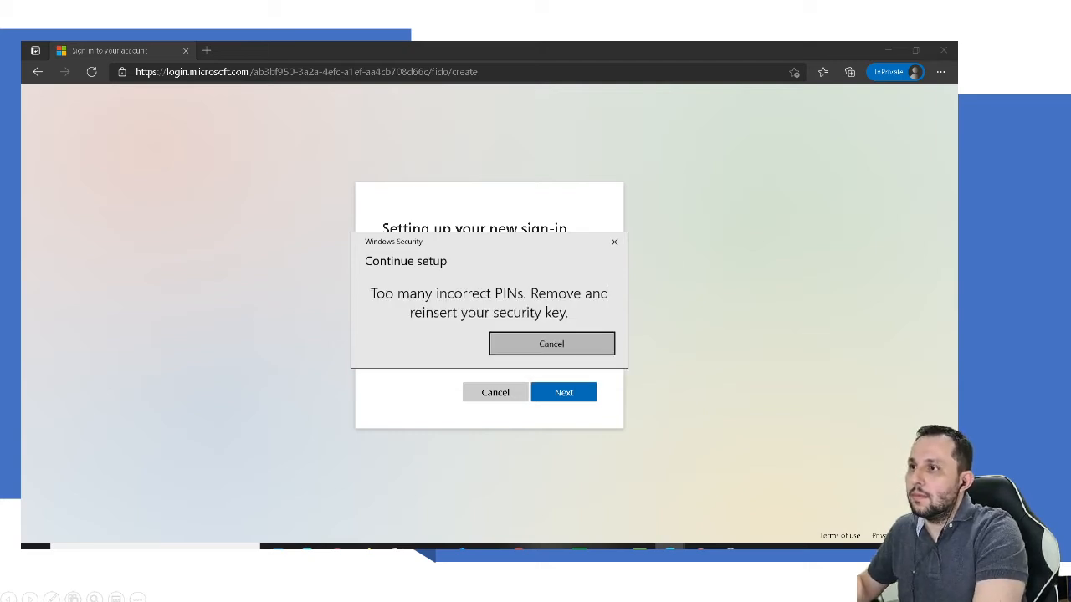
key(Return)
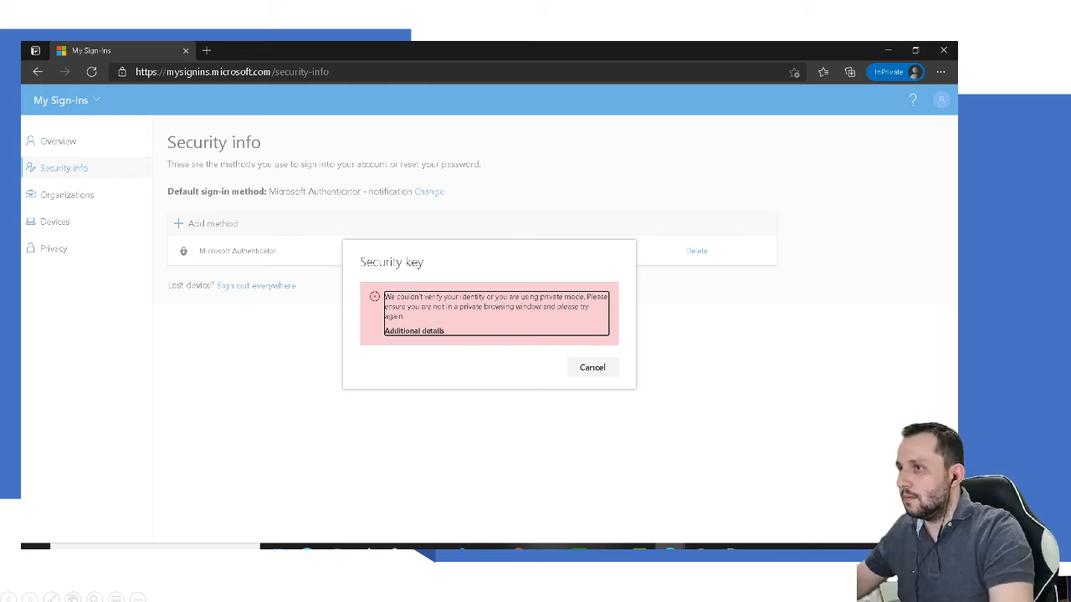
Step: Dismiss the verification error and restart adding a USB security key method
click(592, 367)
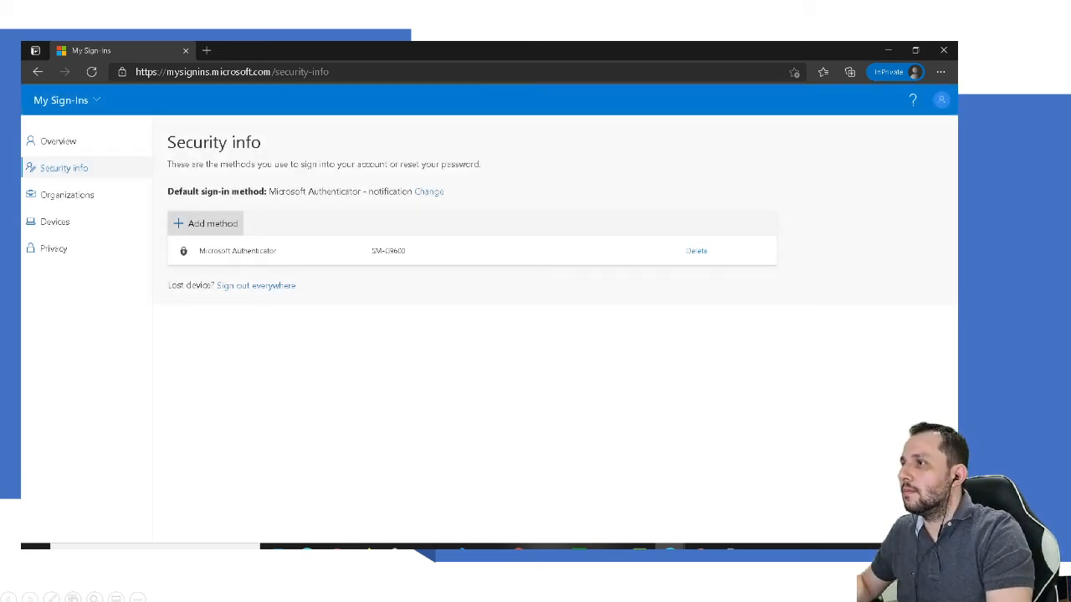
click(206, 224)
click(489, 327)
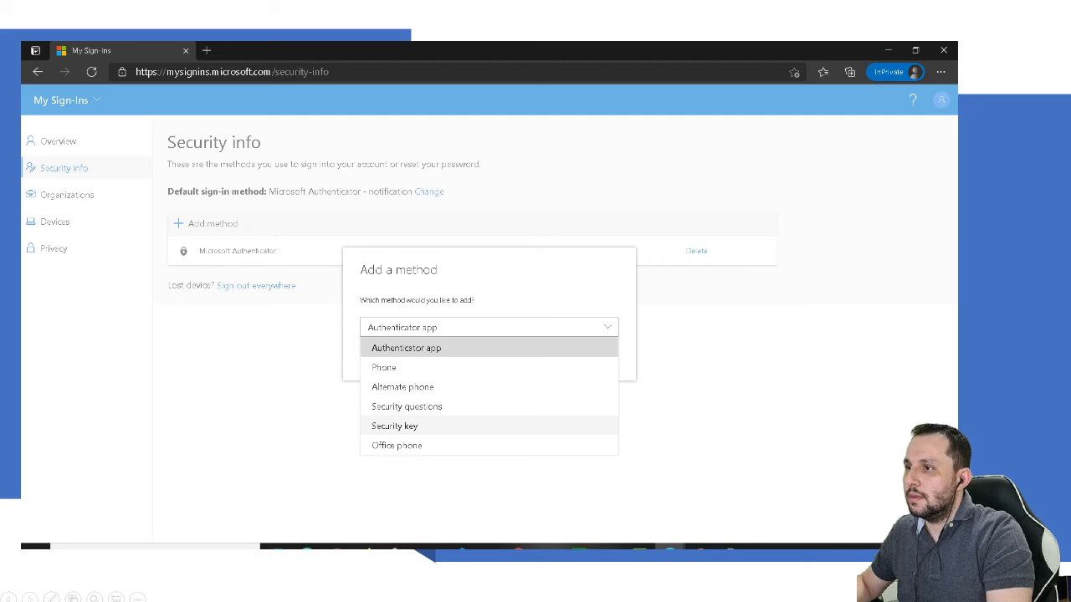
click(394, 426)
click(594, 360)
click(408, 308)
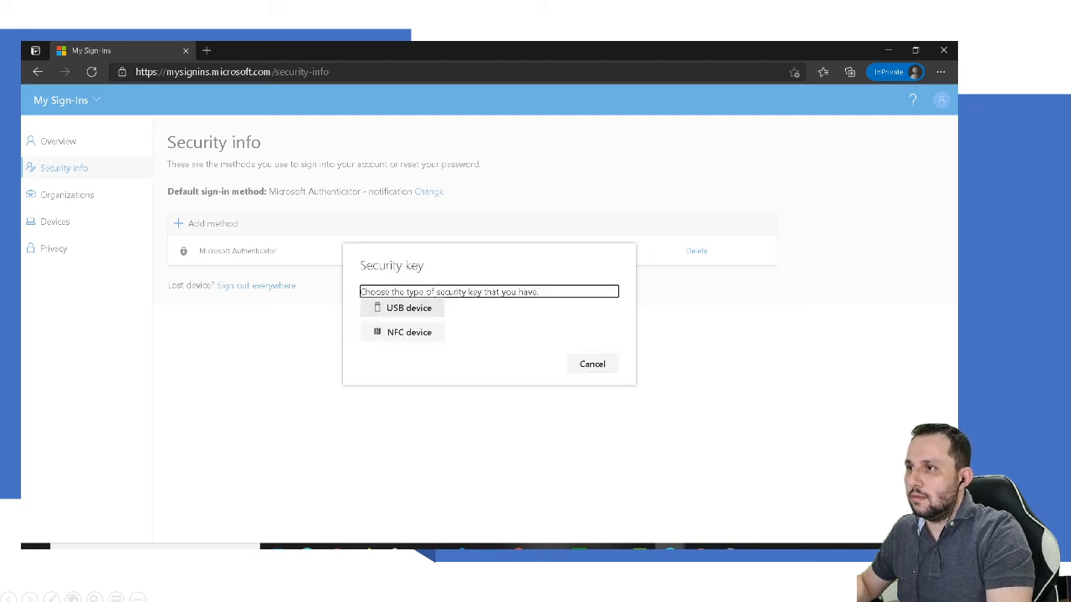
click(594, 377)
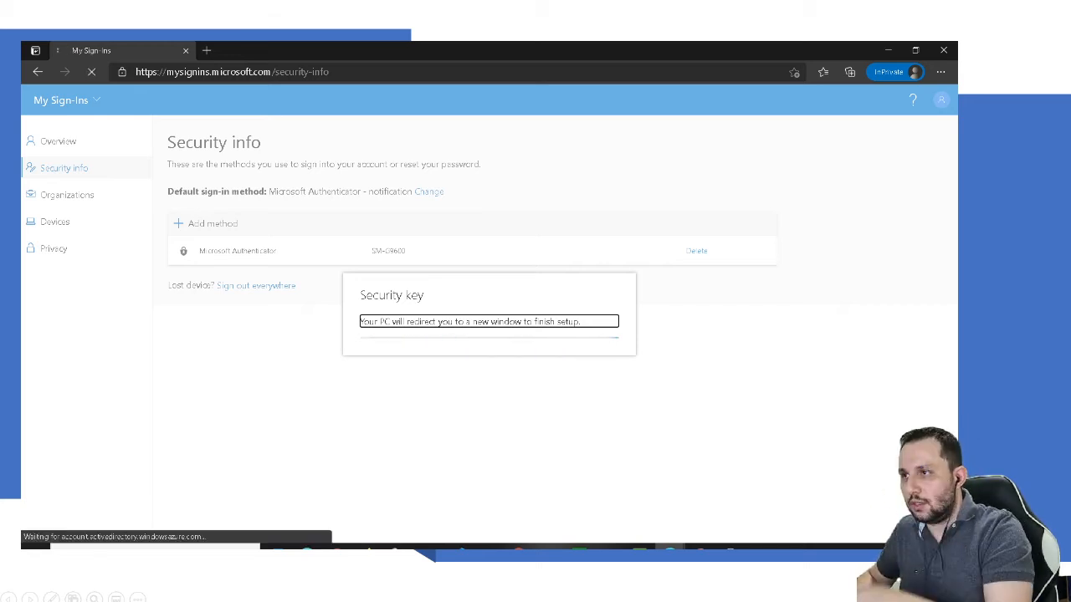
Step: Continue to the security key window and enter the PIN until it is accepted
key(Return)
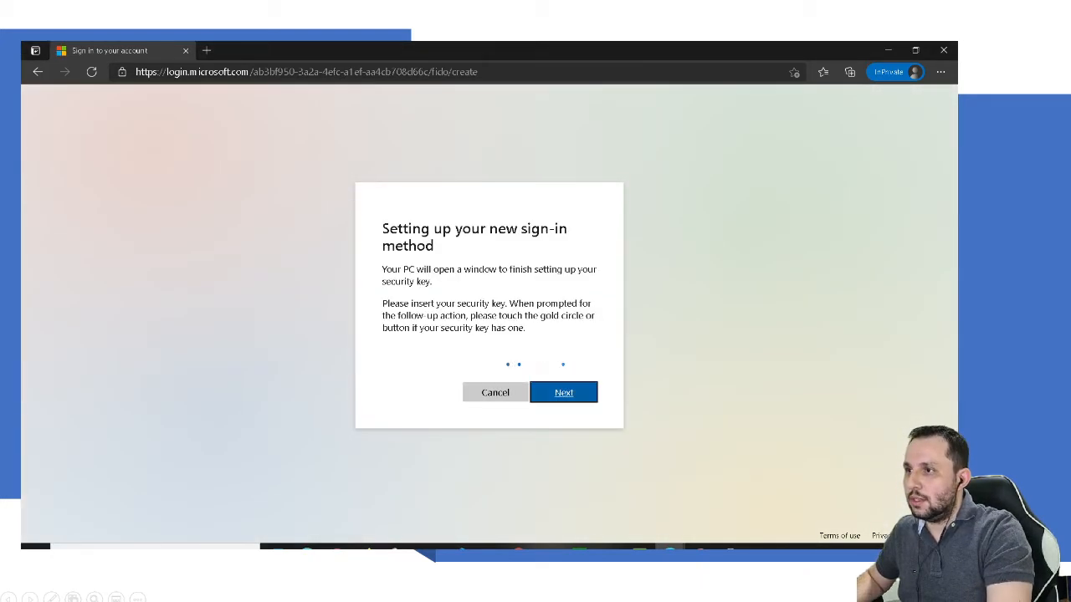
key(Return)
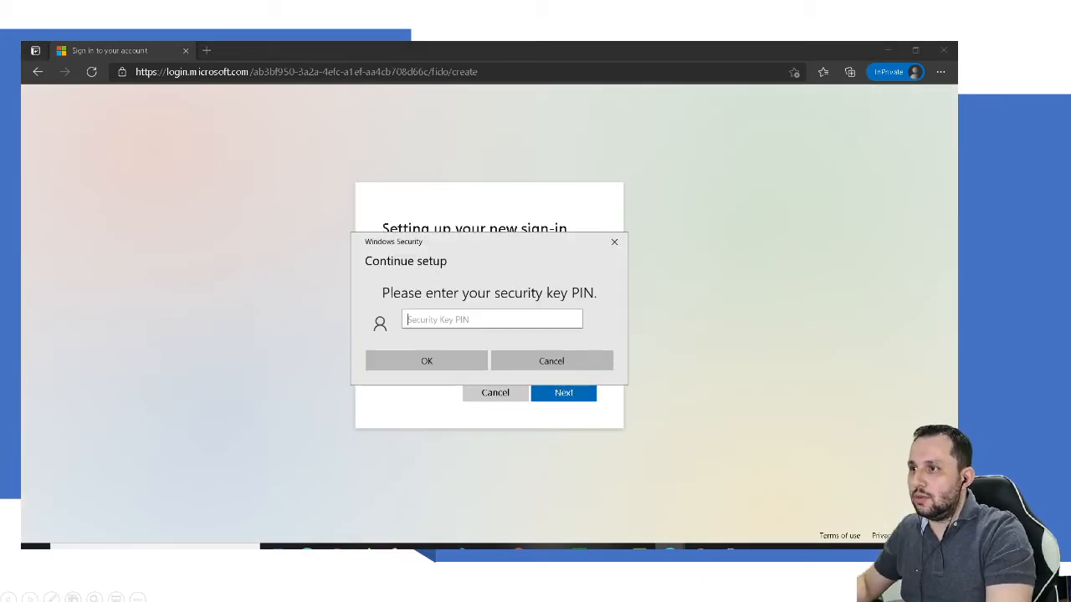
text(••••••)
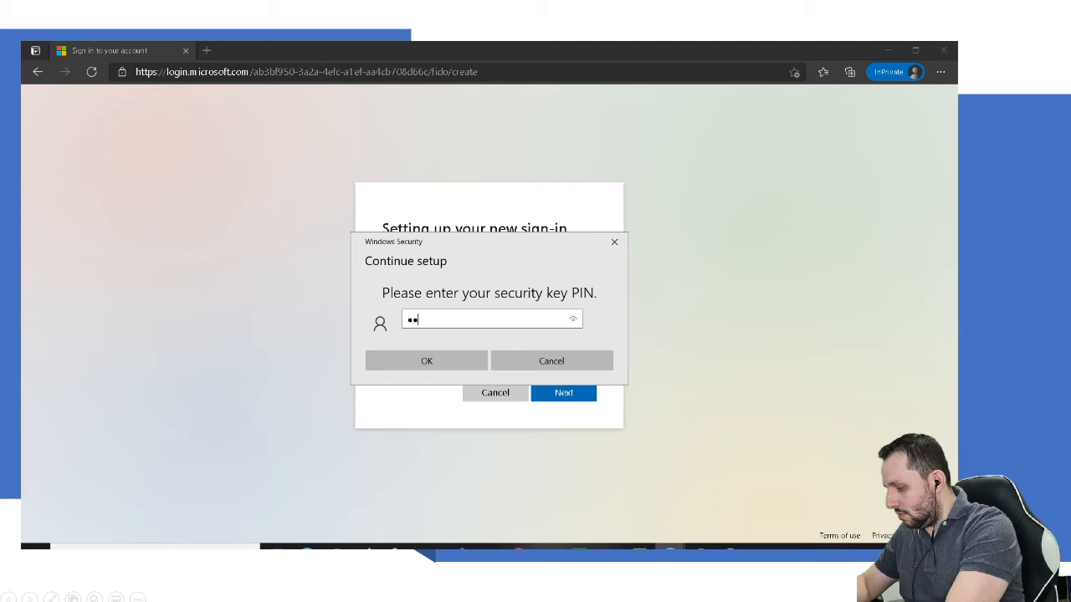
key(Return)
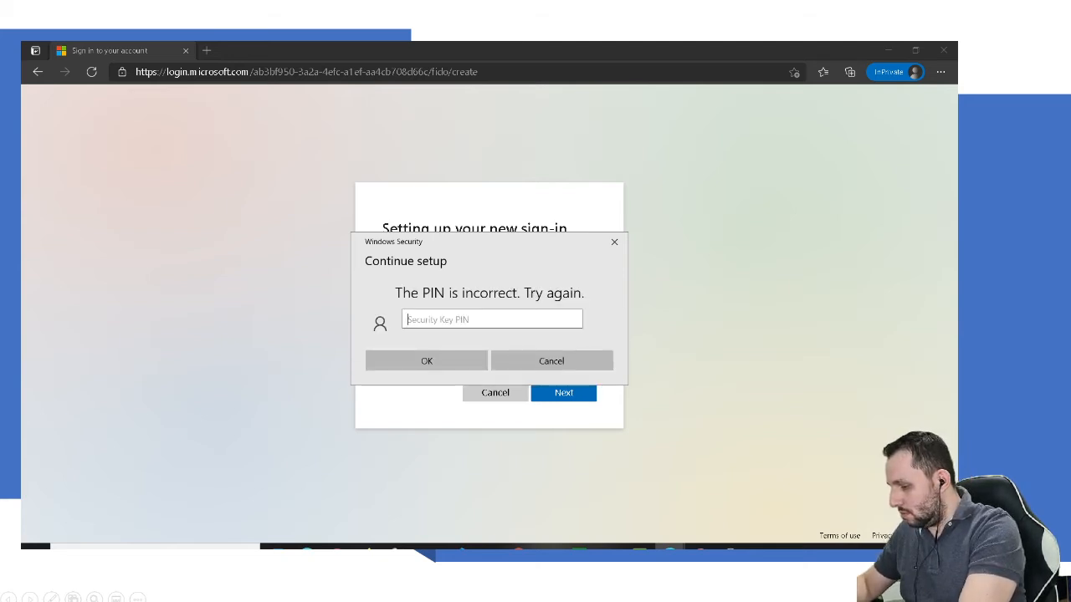
text(••••)
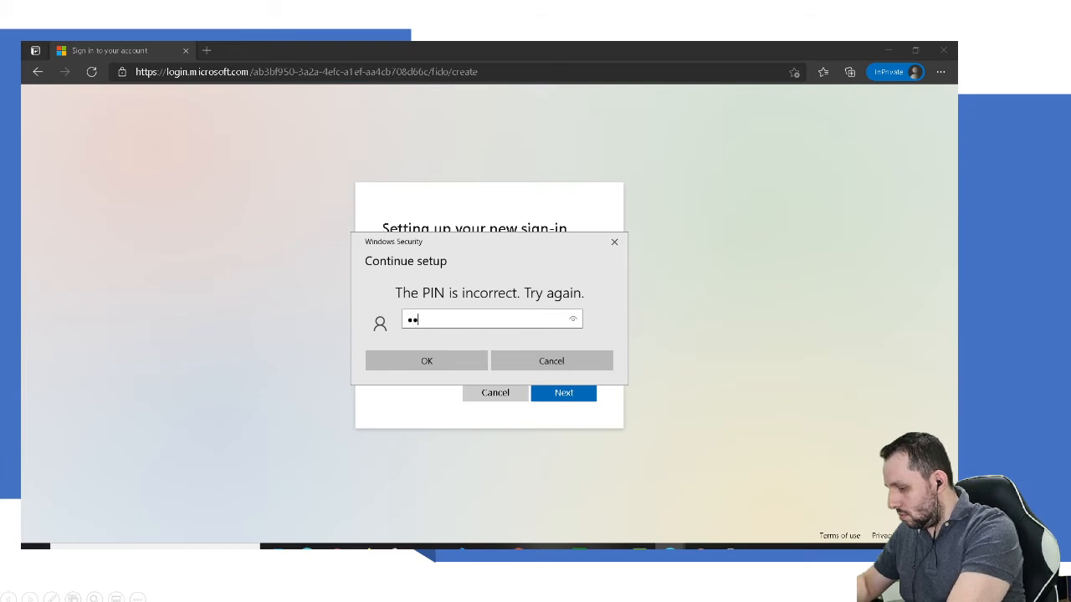
text(••)
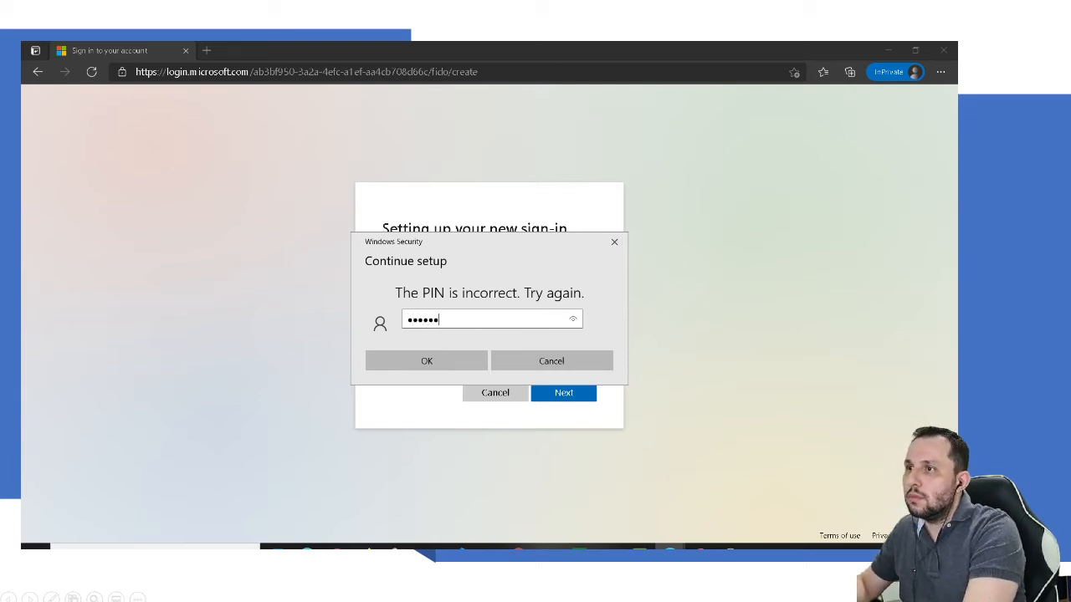
key(Return)
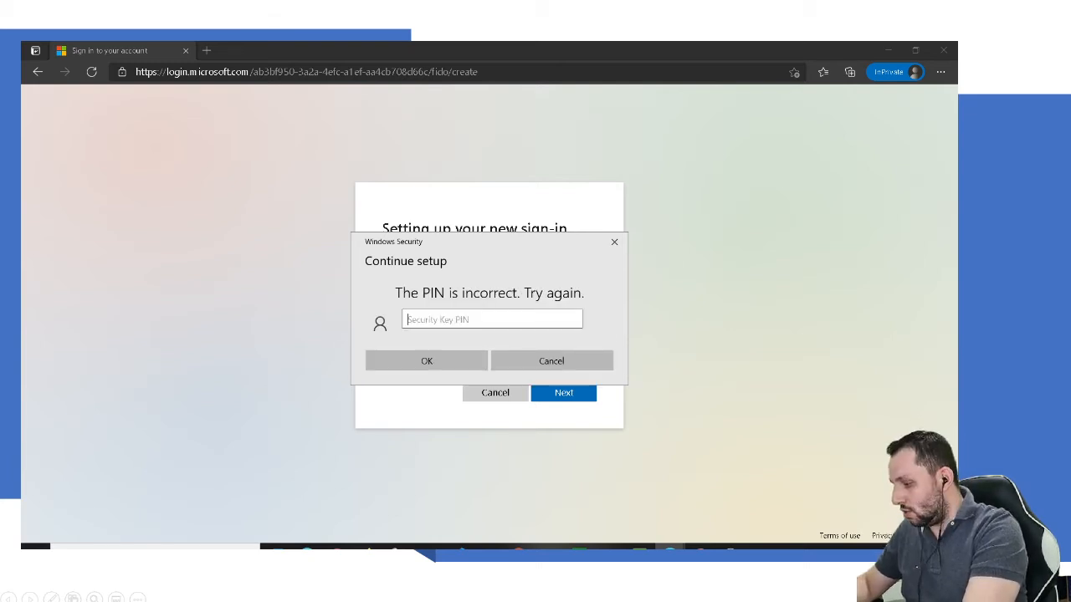
text(••••••)
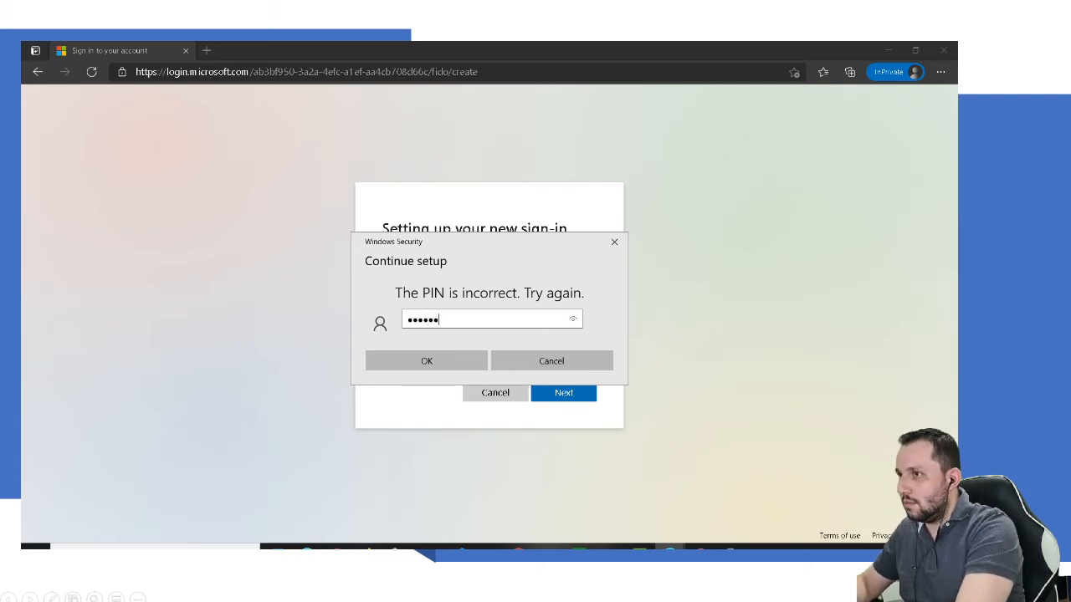
key(Return)
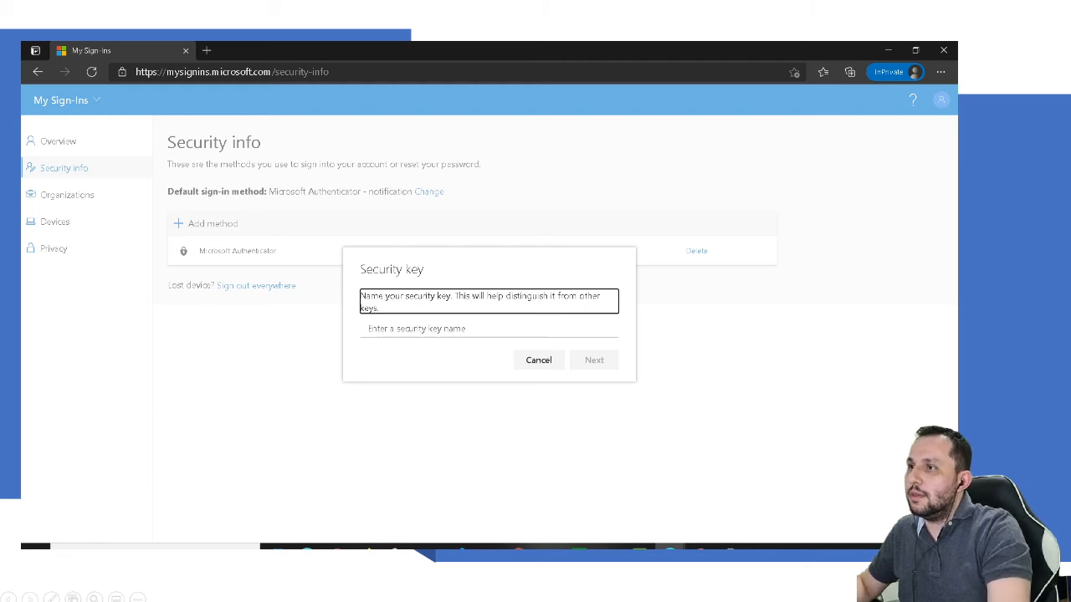
Step: Name the new security key 'BlackKey' and finish its registration
click(435, 329)
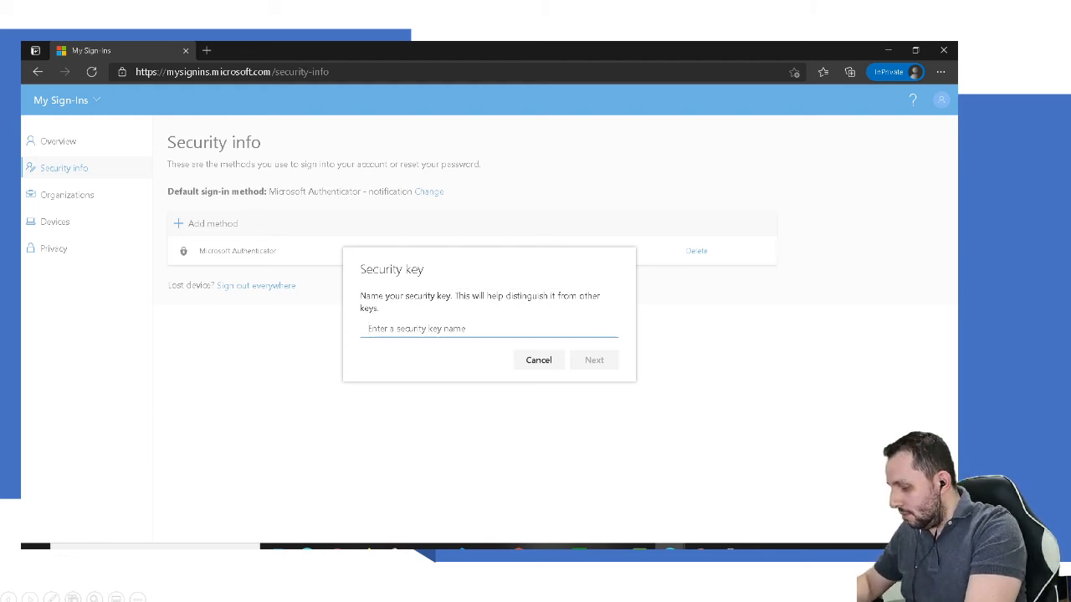
text(Black)
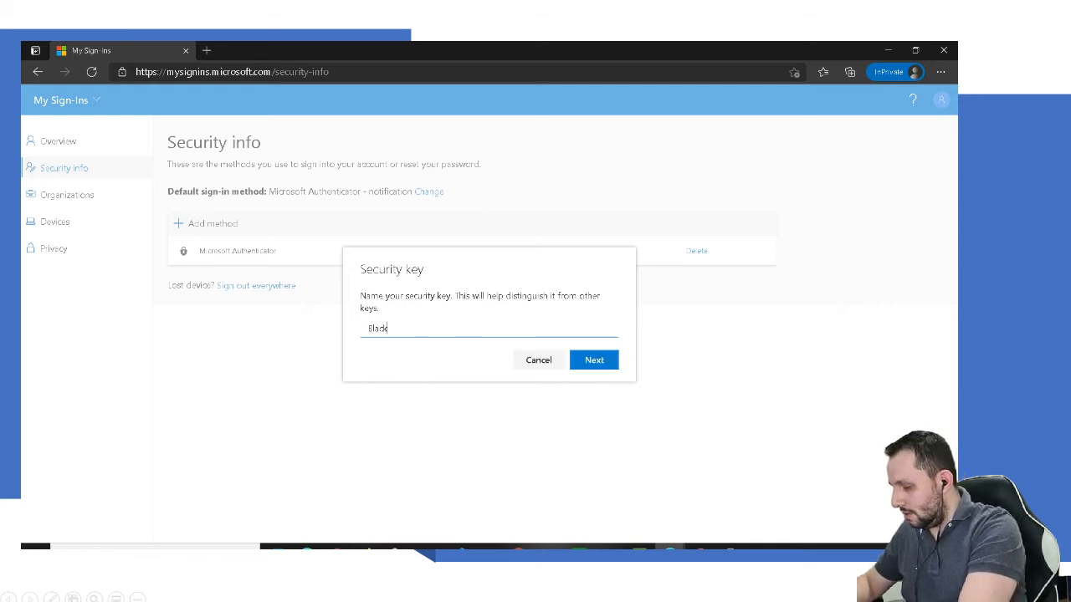
text(Key)
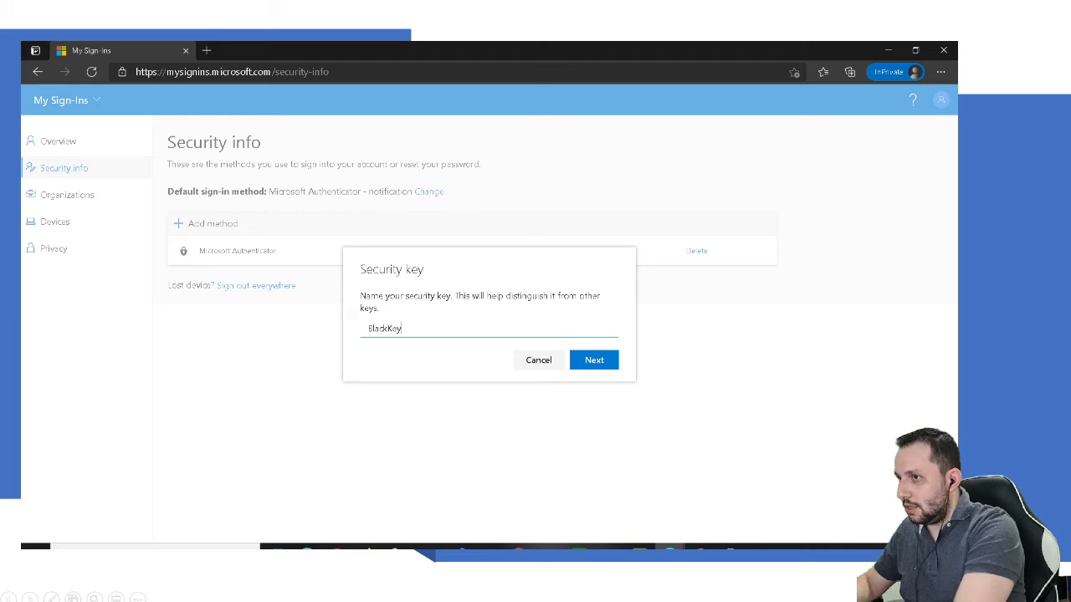
key(Return)
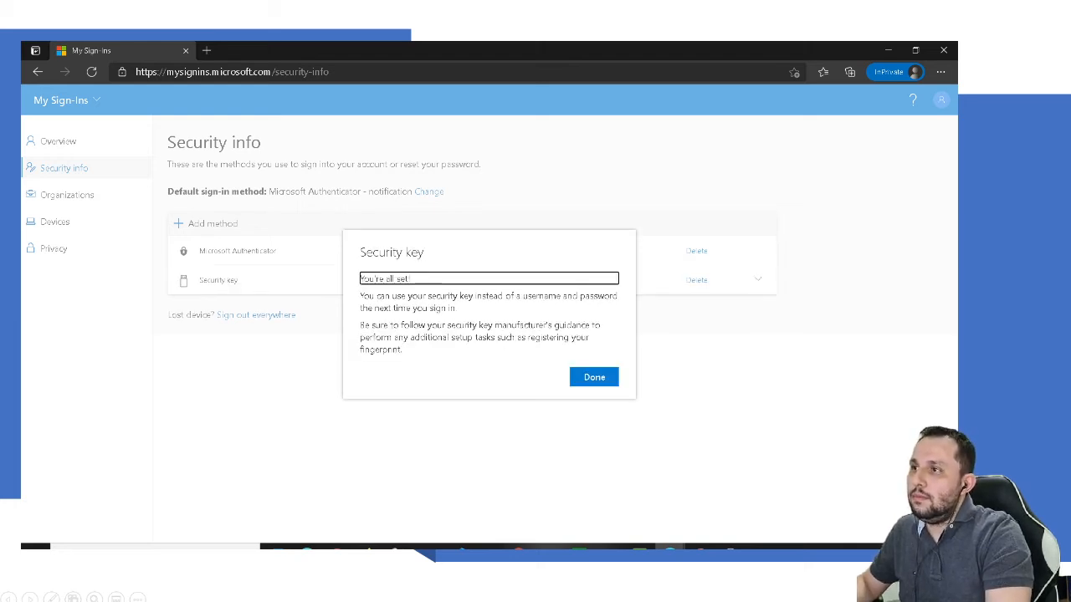
click(594, 377)
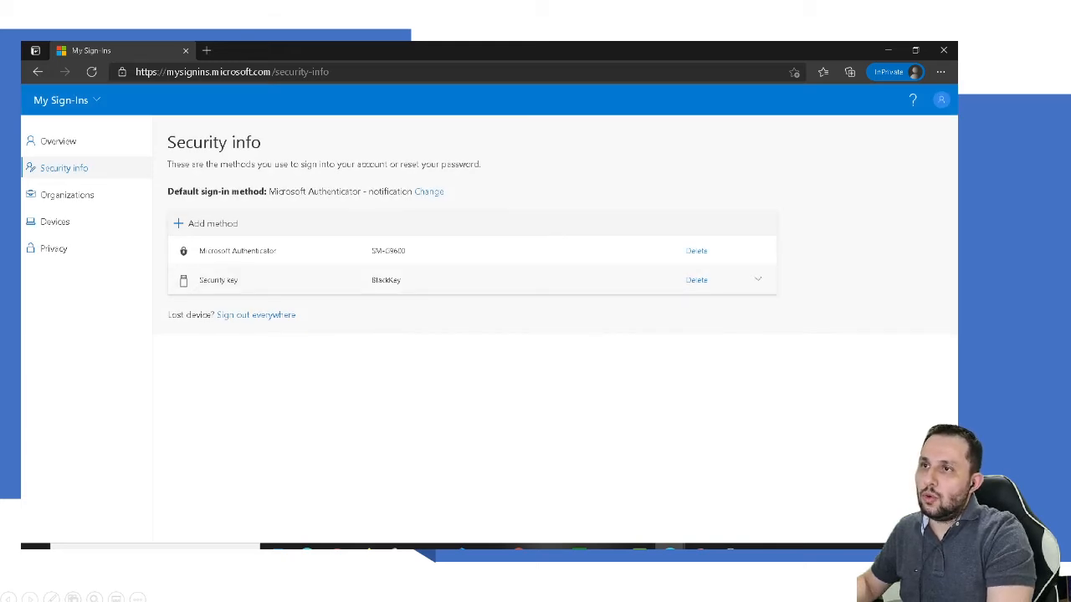
Step: Expand the BlackKey entry to view its registration date 3/7/2021 and AAGUID
click(758, 280)
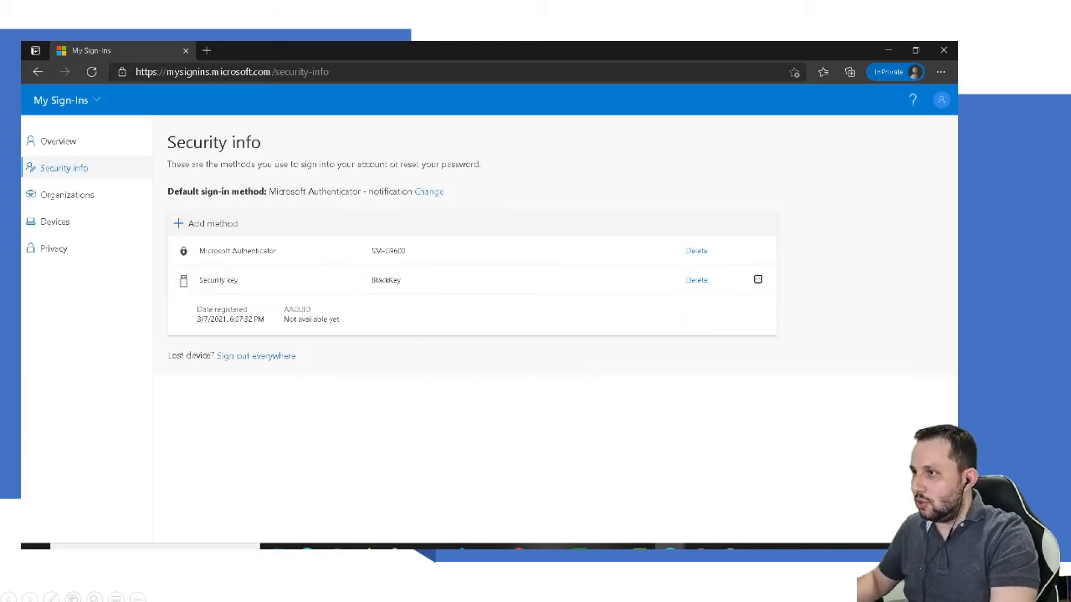
drag(193, 308, 308, 320)
click(308, 320)
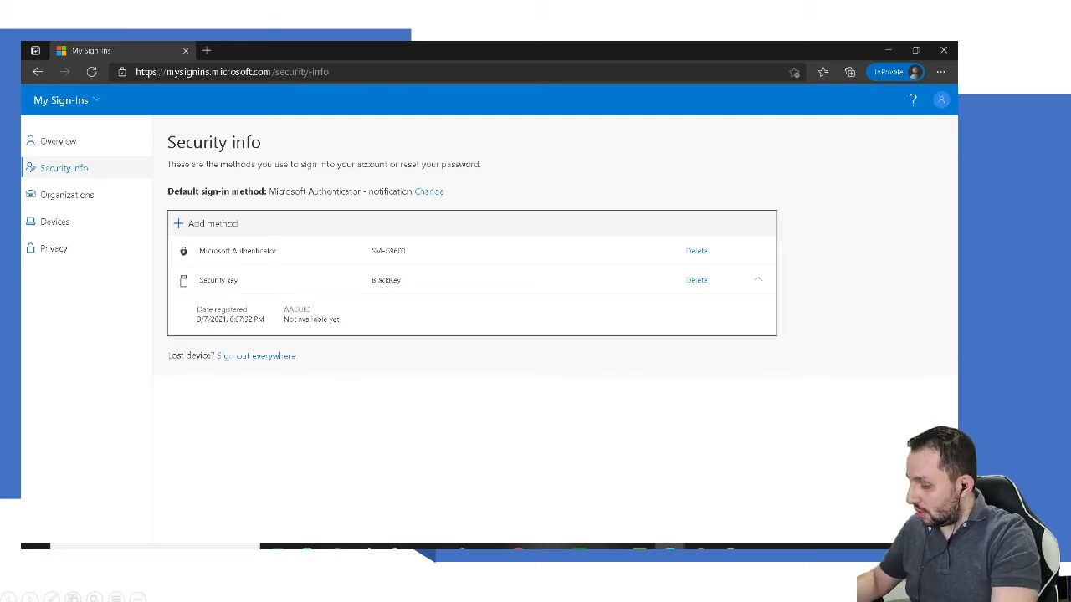
mouse_move(316, 304)
mouse_down()
mouse_move(268, 319)
mouse_move(398, 352)
mouse_move(352, 298)
mouse_move(306, 294)
mouse_up()
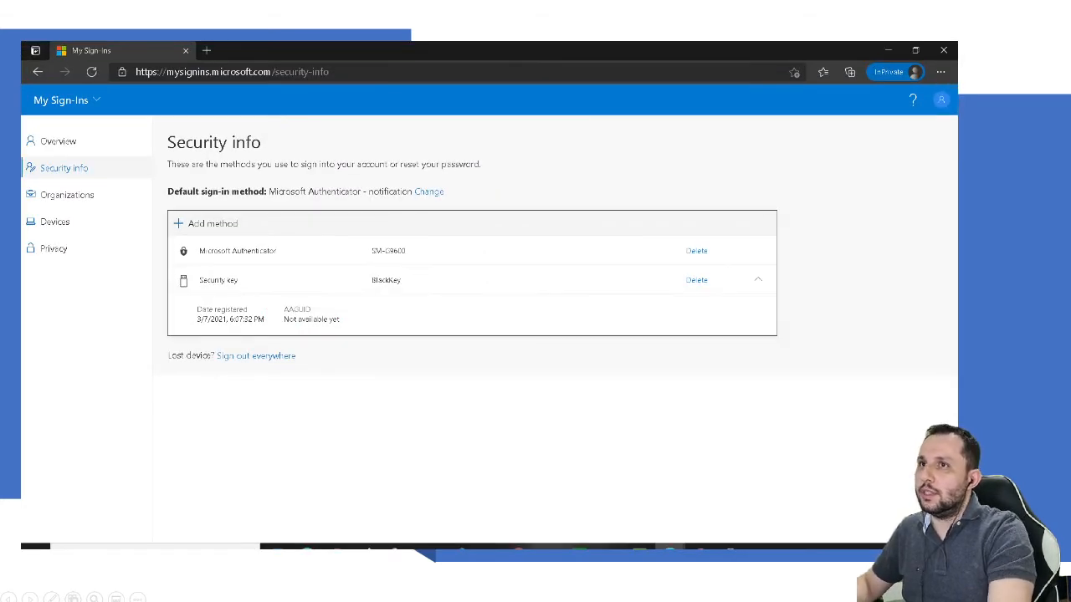
Step: Sign the demo account out of Microsoft sign-in, leaving a blank form for another account
click(941, 100)
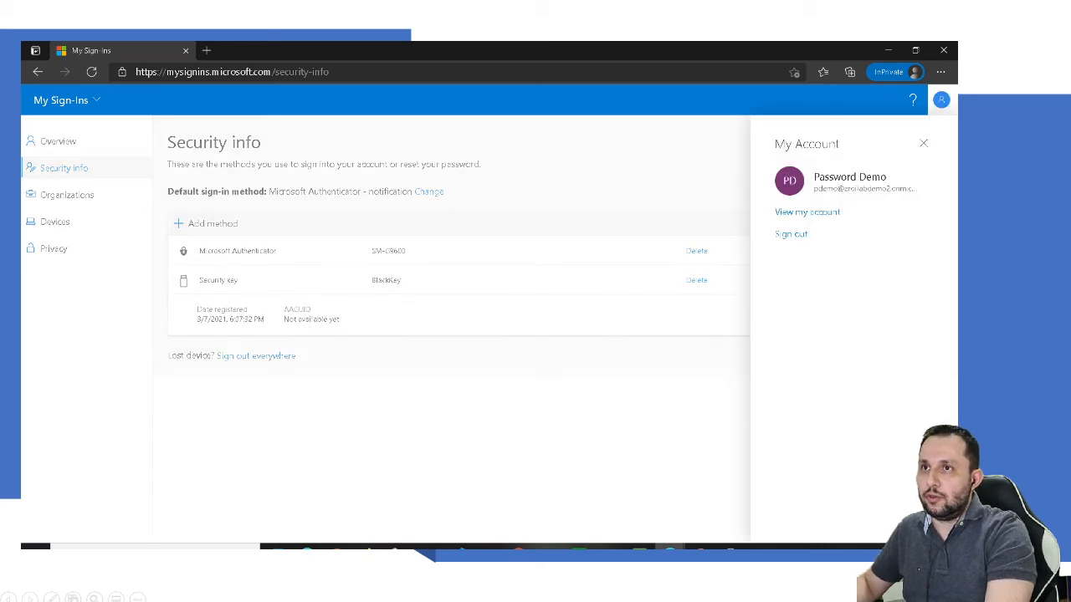
click(790, 234)
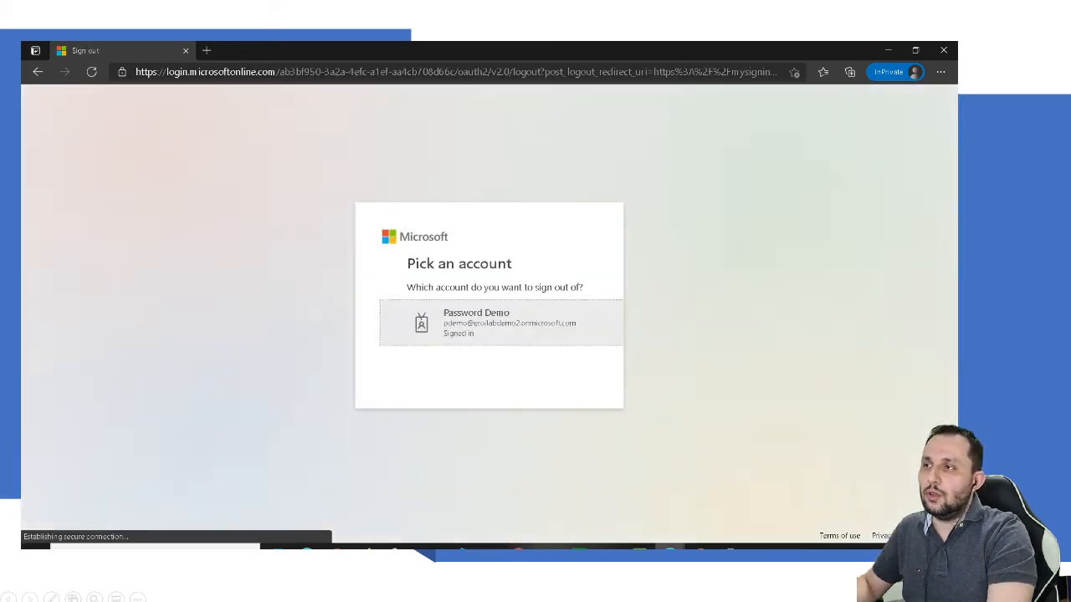
click(469, 322)
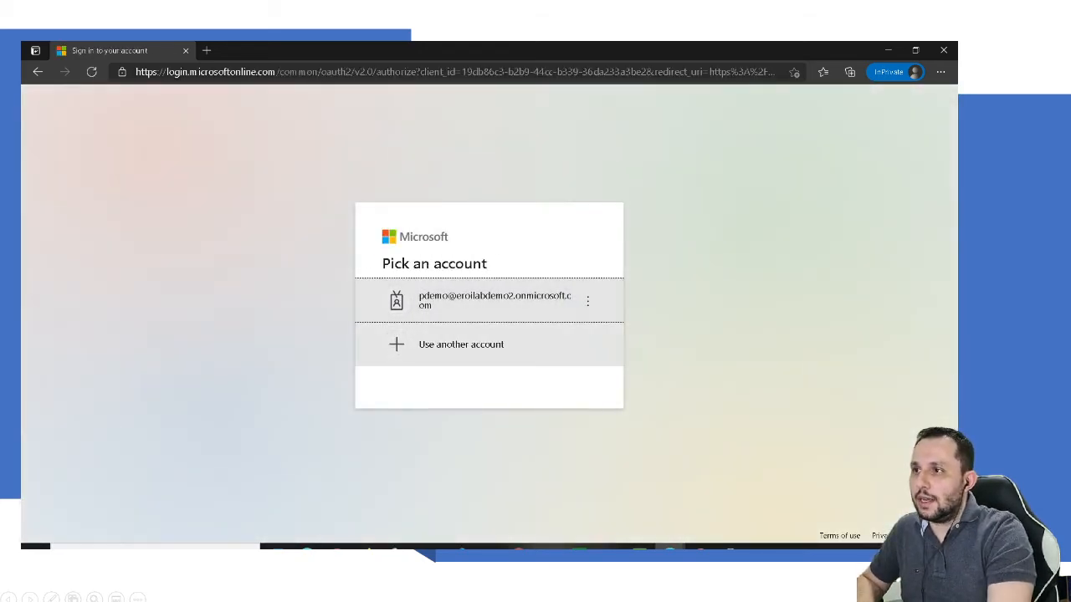
click(461, 344)
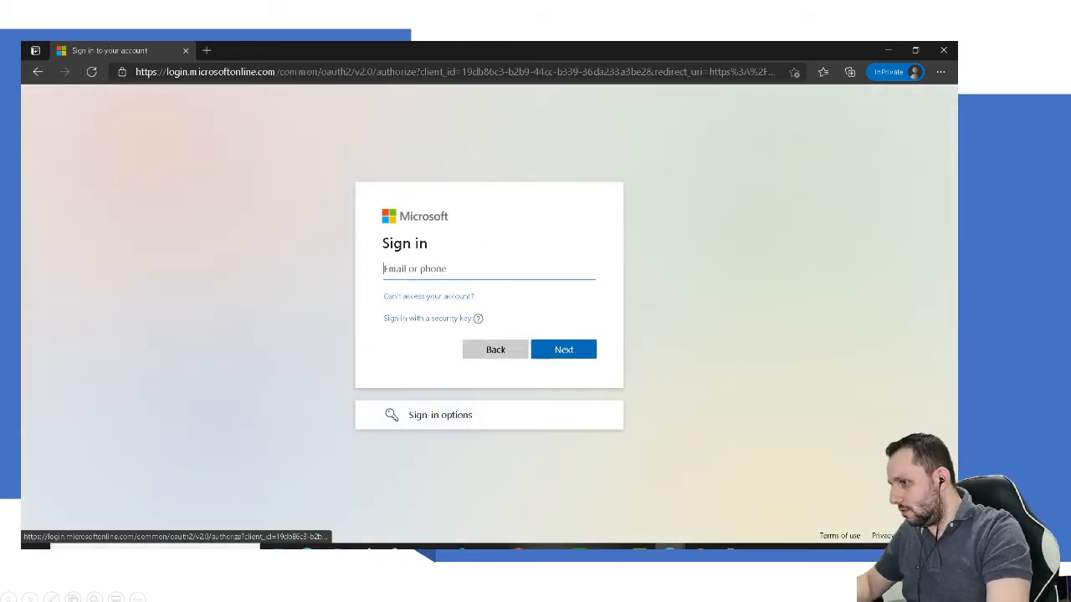
Step: Return to the Azure portal on the Eroi Lab Corp tenant overview
mouse_move(670, 550)
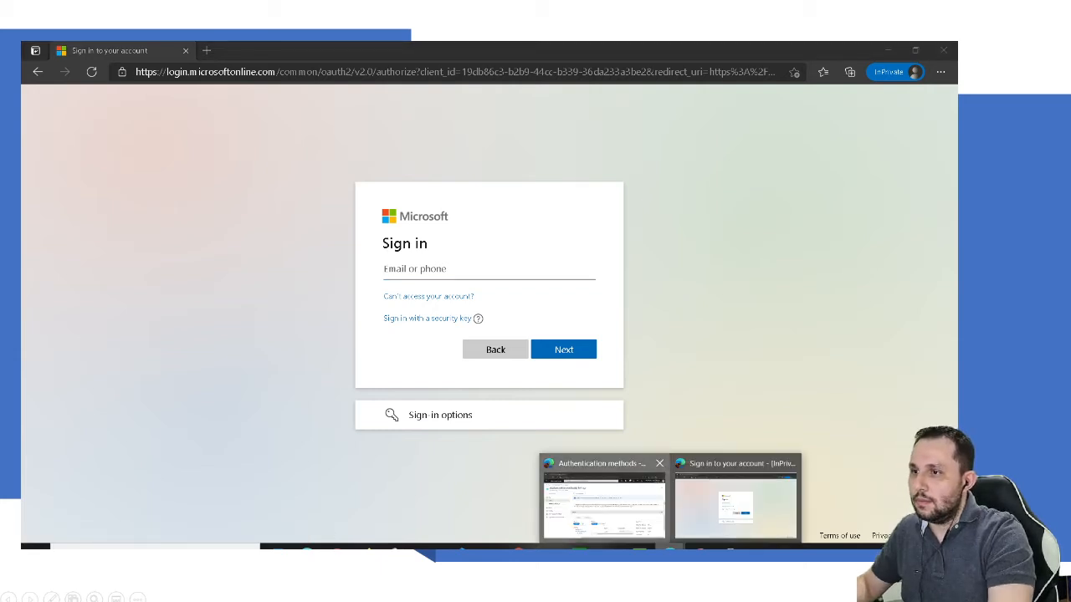
click(604, 499)
click(114, 129)
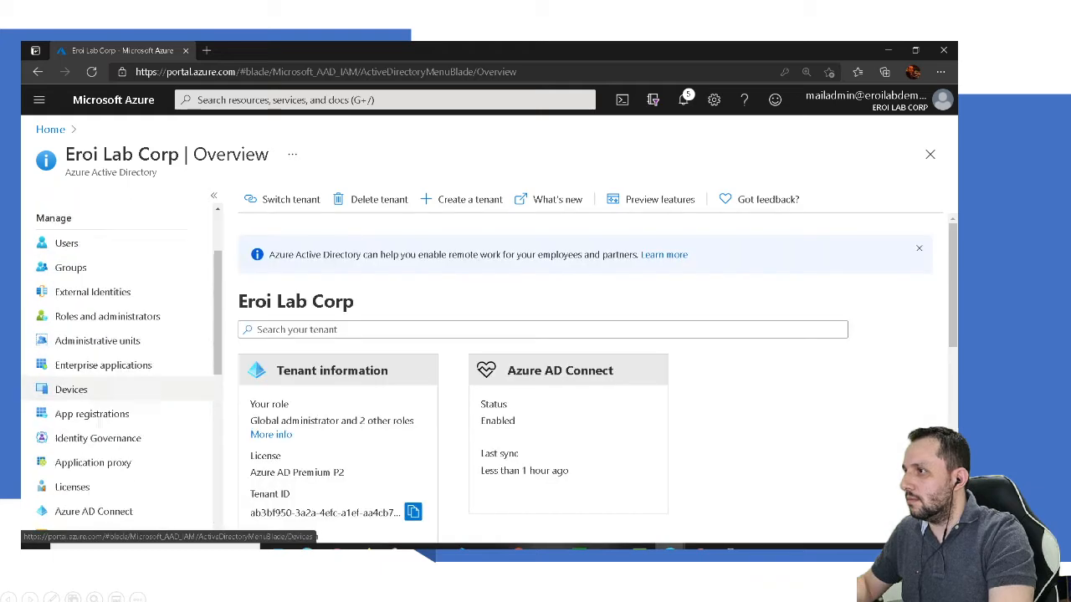
click(72, 342)
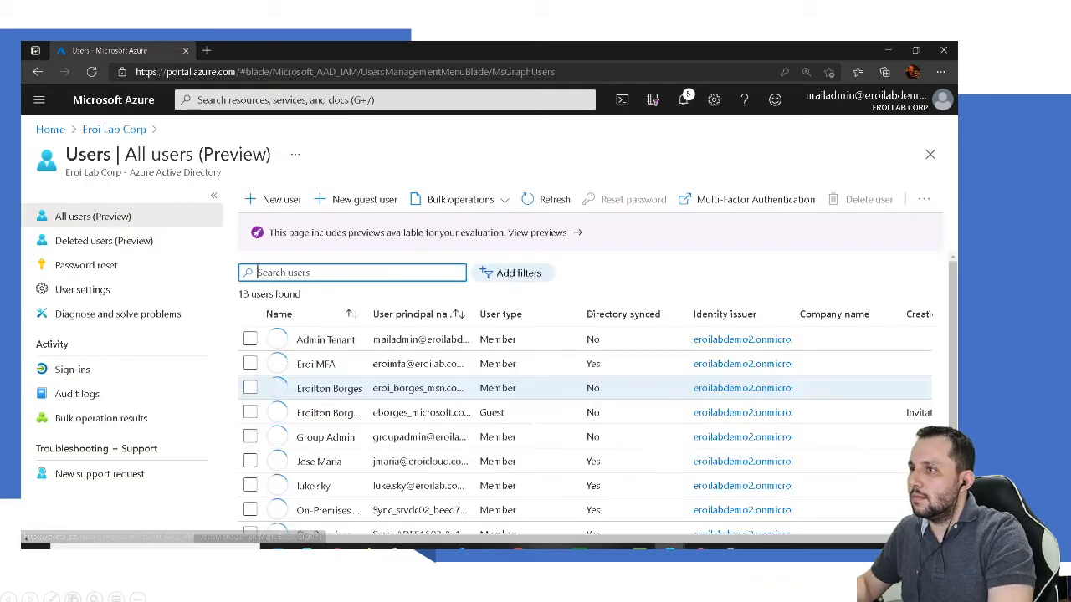
scroll(586, 385, down, 5)
click(320, 504)
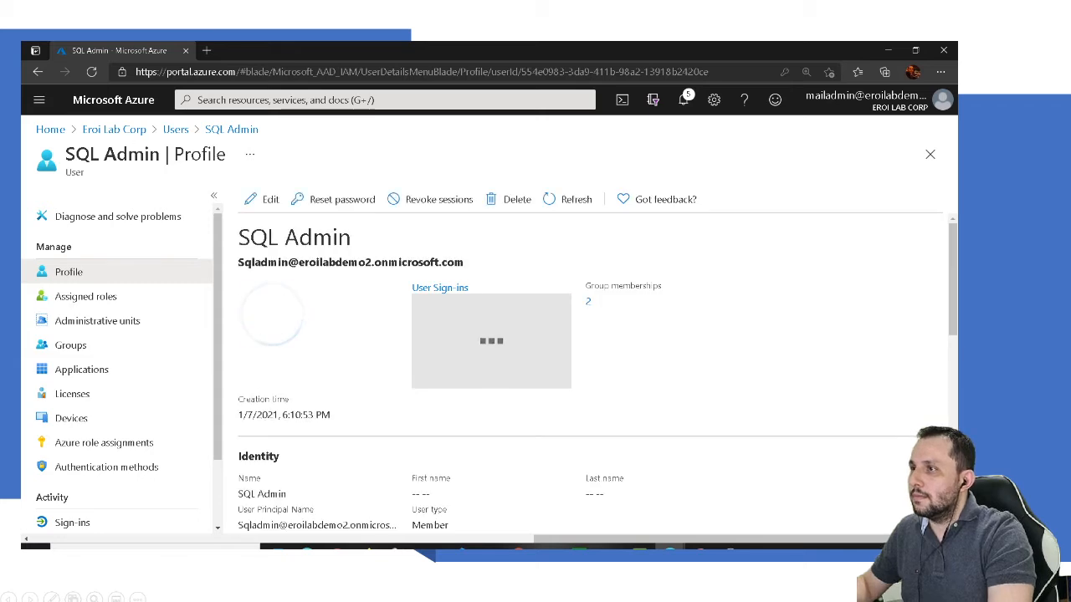
drag(238, 262, 464, 262)
key(ctrl+c)
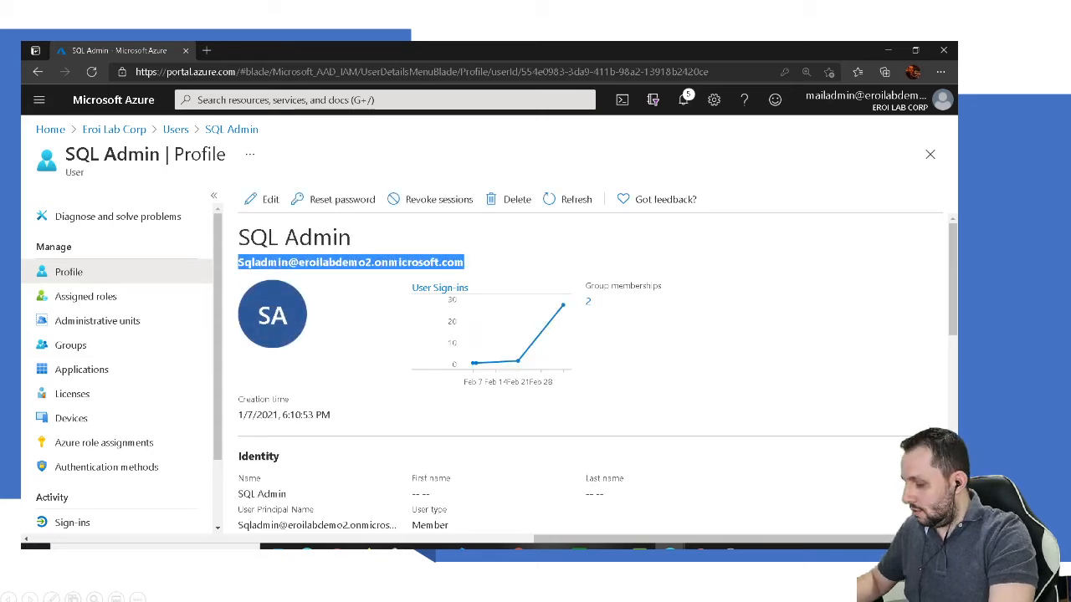
Step: Enter SQL Admin's sign-in name, cancel the security-key PIN prompt, and list other sign-in ways
click(889, 50)
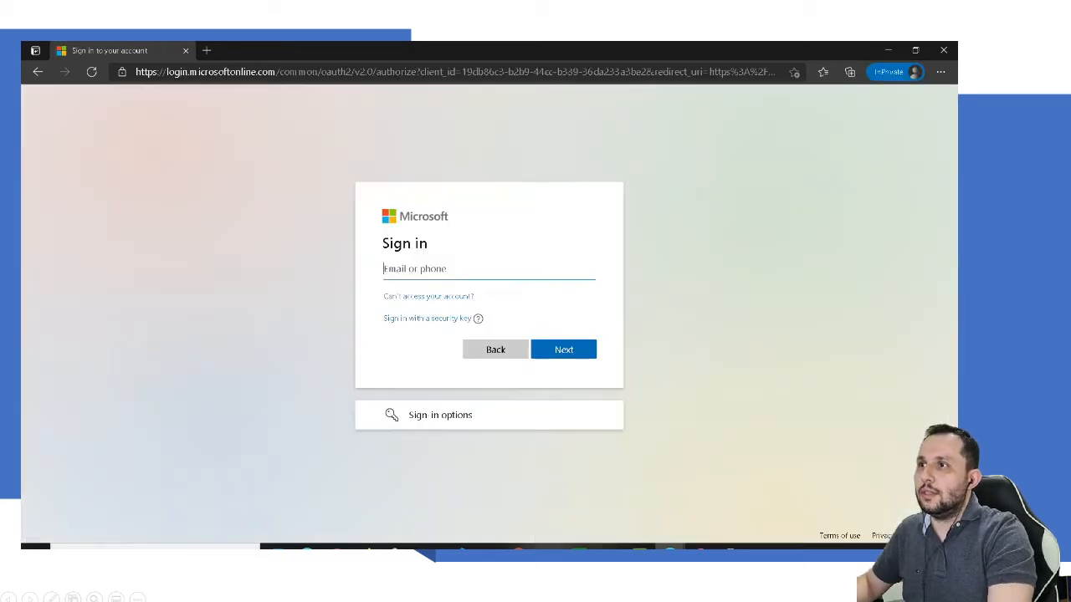
key(ctrl+v)
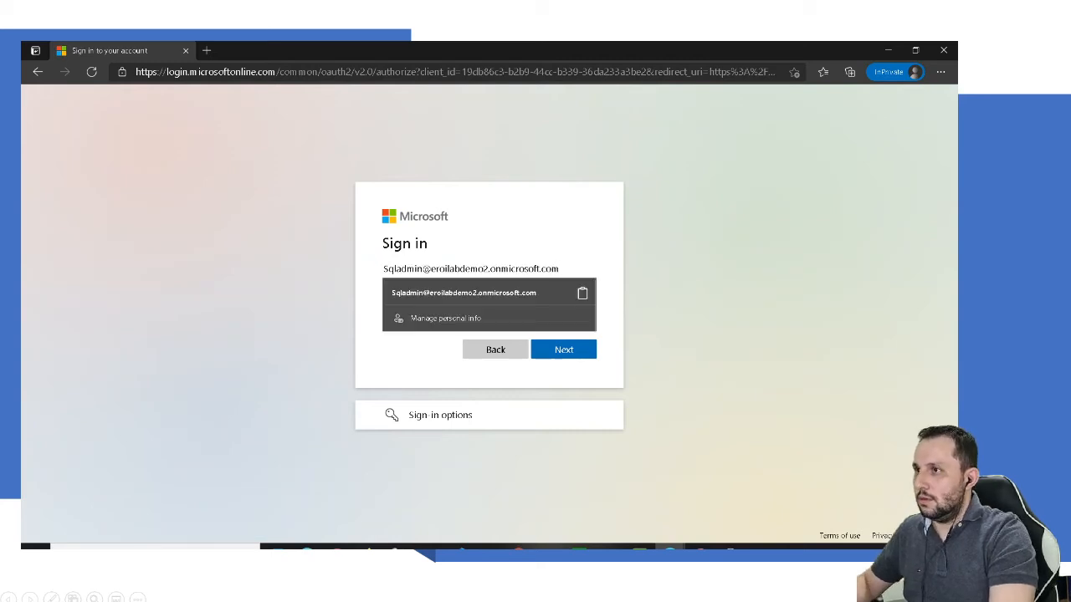
key(Return)
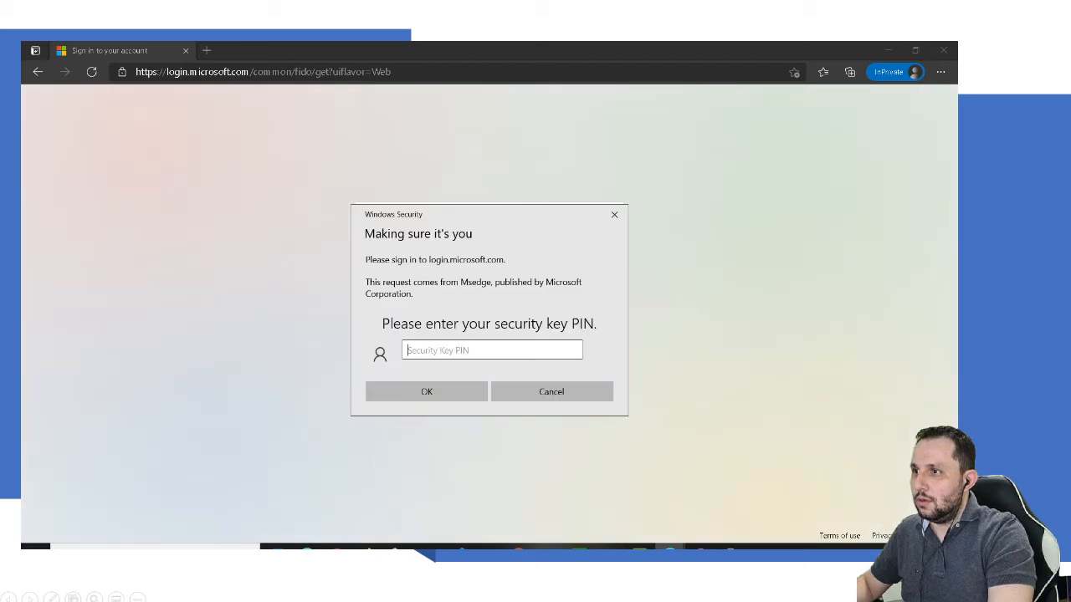
click(551, 392)
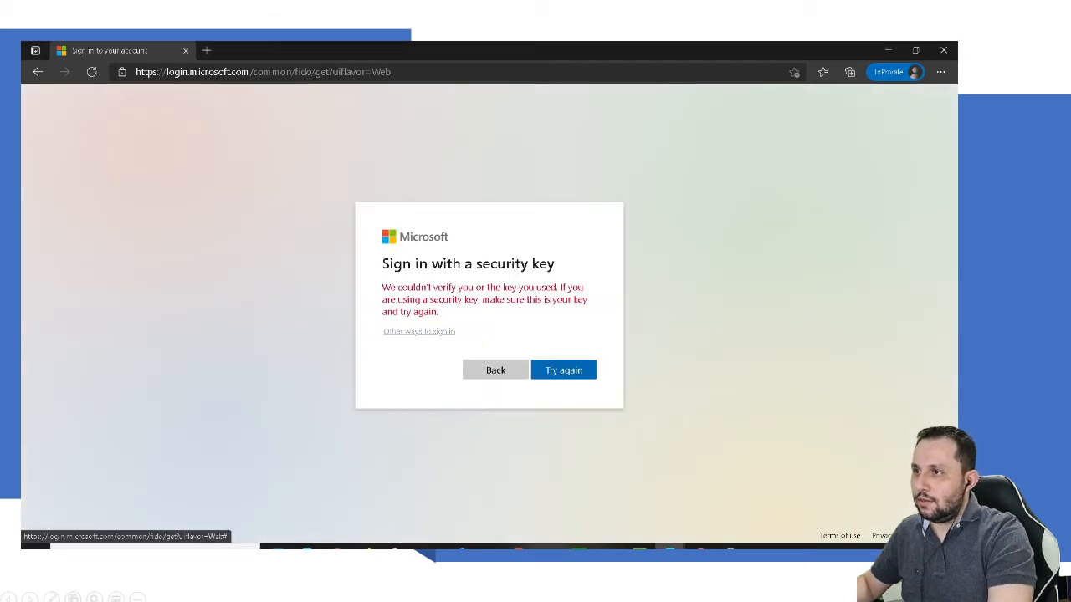
click(418, 331)
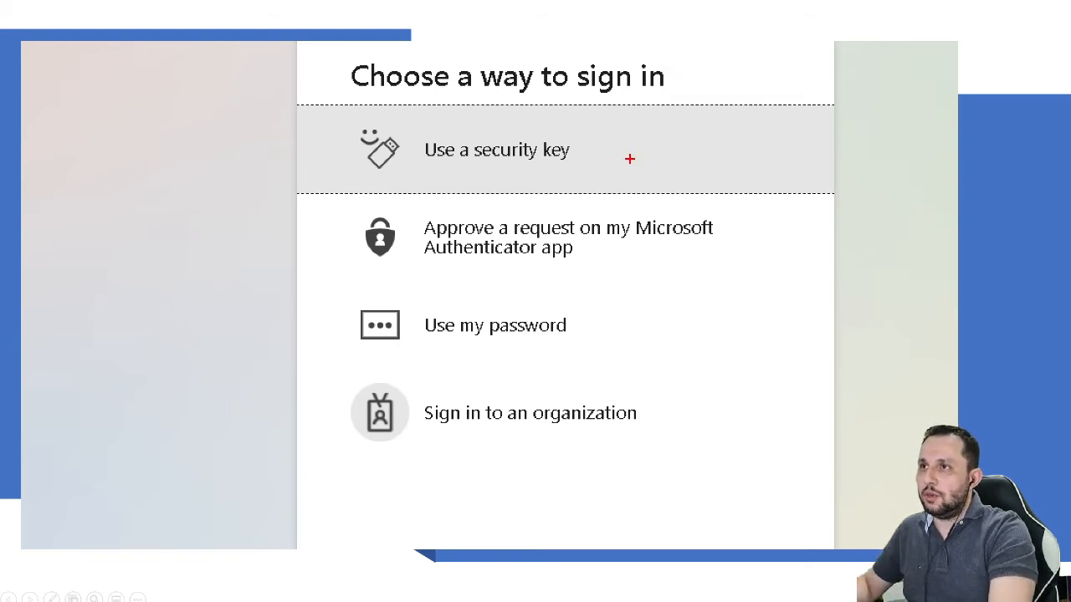
Step: Tick the security key, Authenticator approval and password sign-in options on screen
mouse_move(585, 132)
mouse_down()
mouse_move(594, 156)
mouse_move(628, 125)
mouse_up()
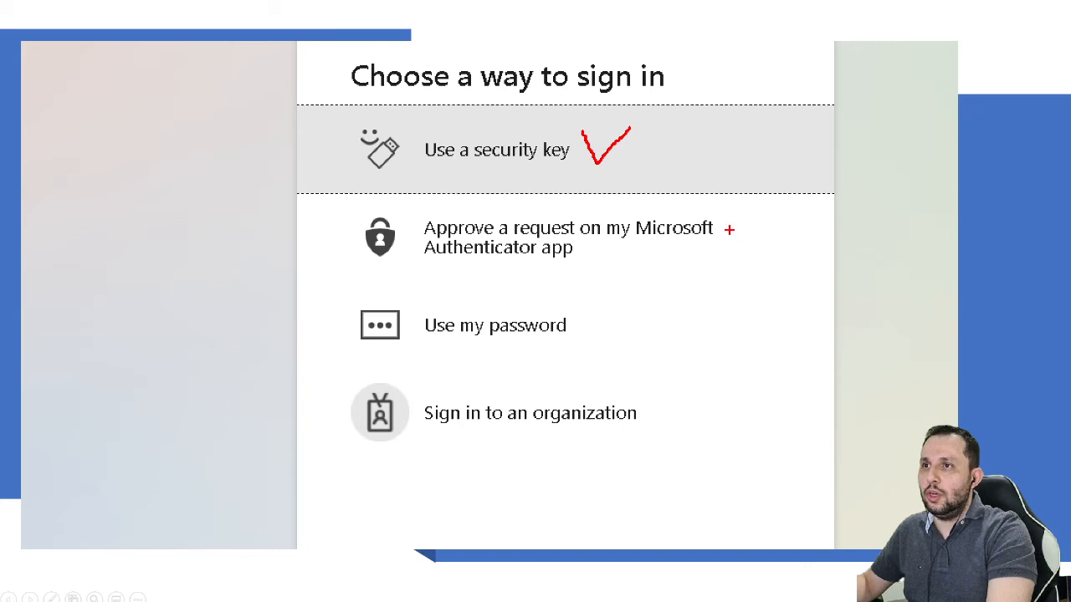
mouse_move(722, 222)
mouse_down()
mouse_move(750, 240)
mouse_move(797, 213)
mouse_up()
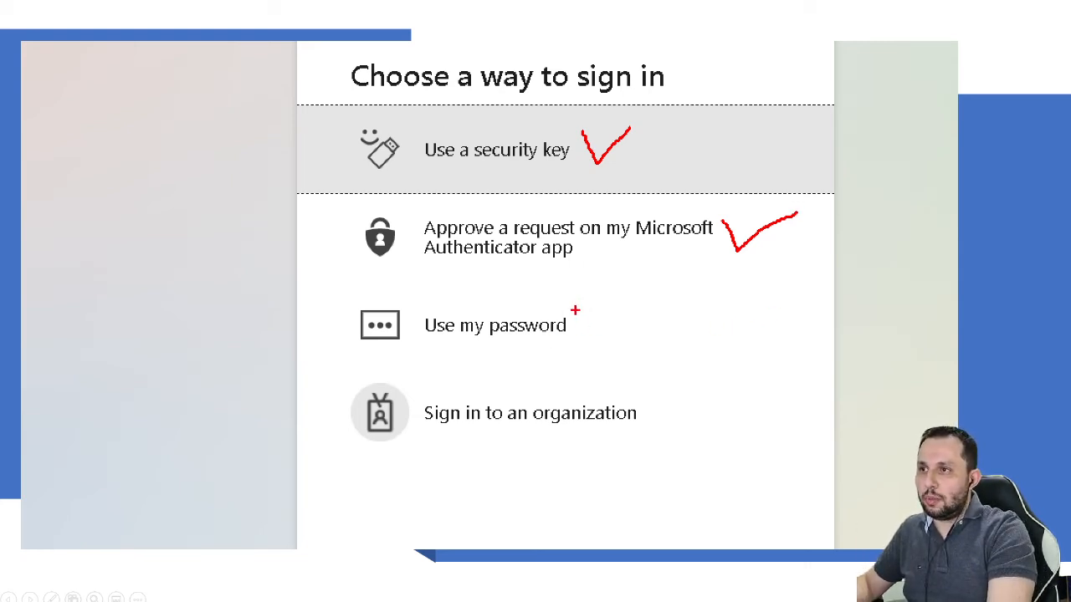
drag(576, 313, 623, 310)
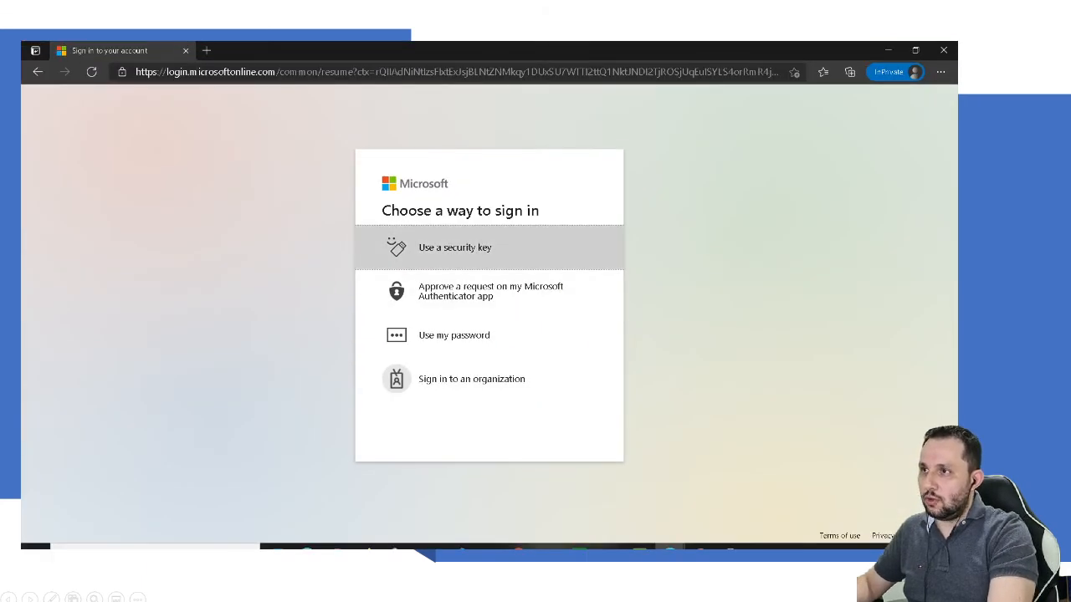
Step: Try the security key with its PIN, cancel it, then approve an Authenticator request instead
click(440, 248)
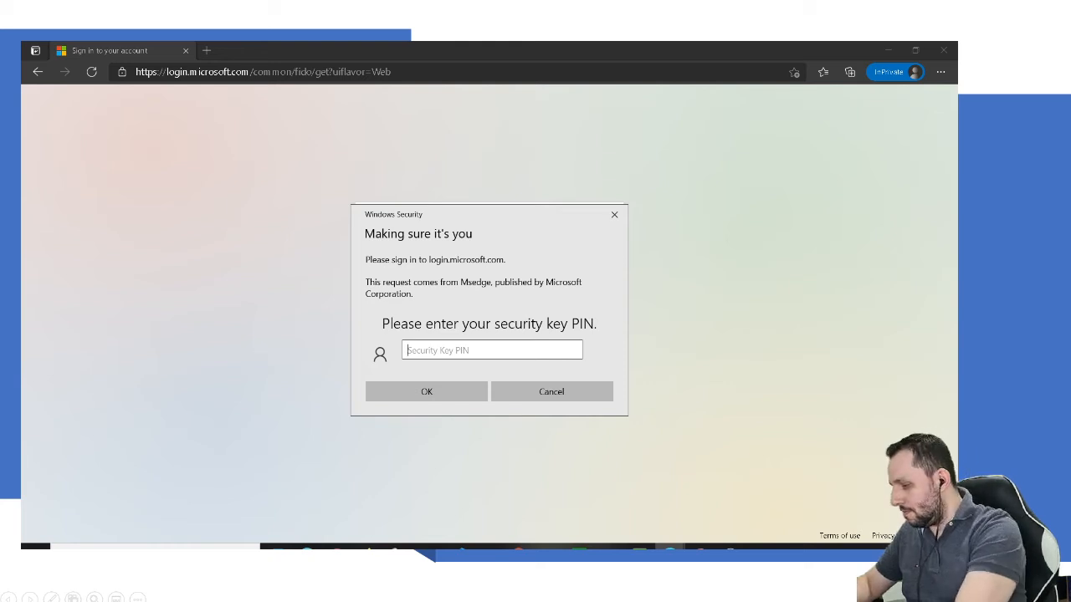
text(••••••)
key(Return)
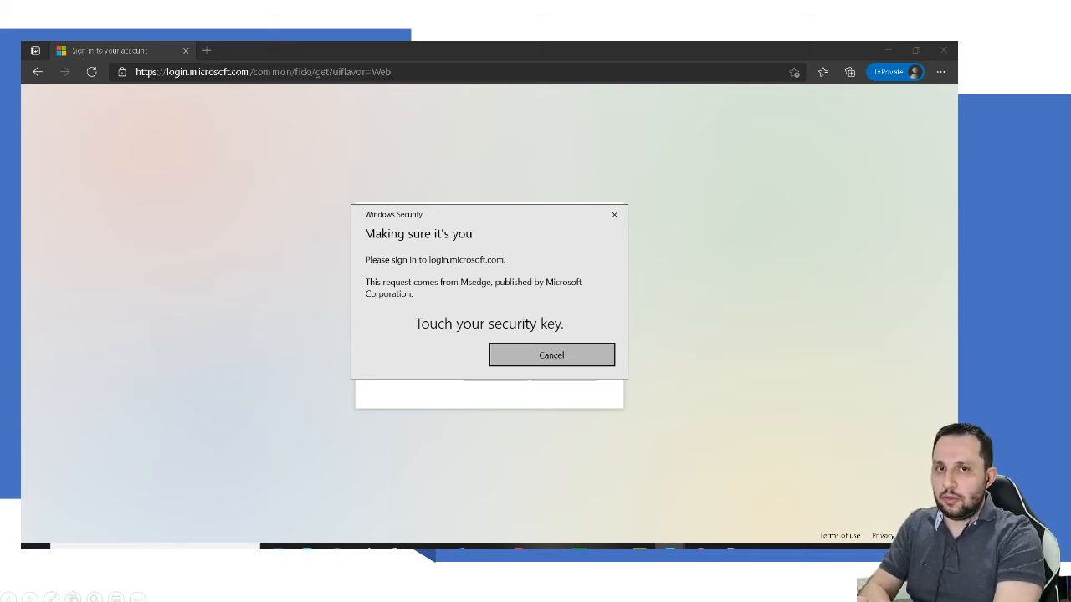
click(551, 356)
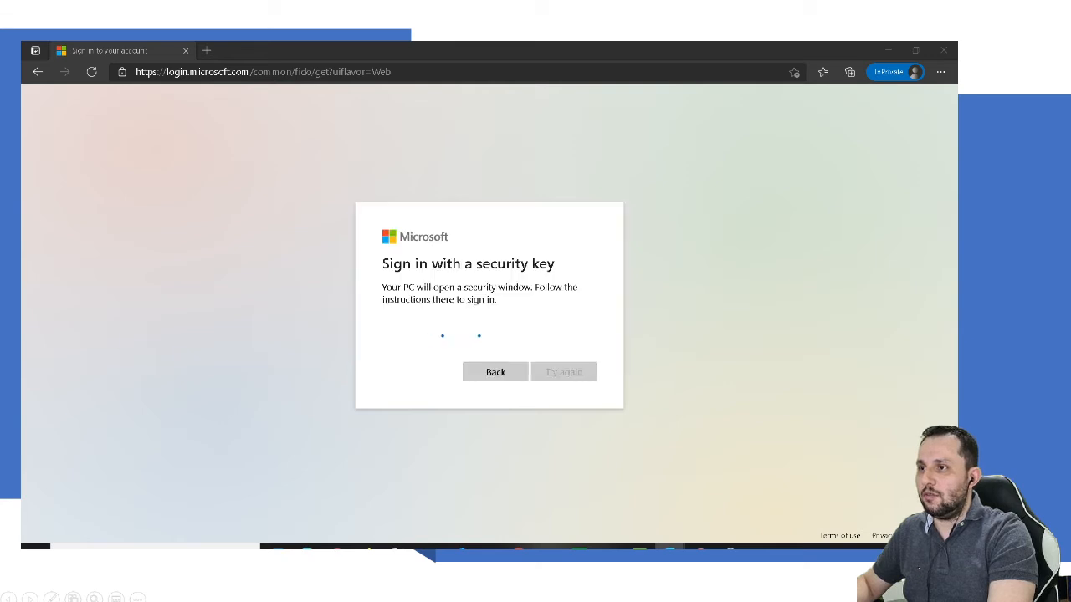
click(419, 333)
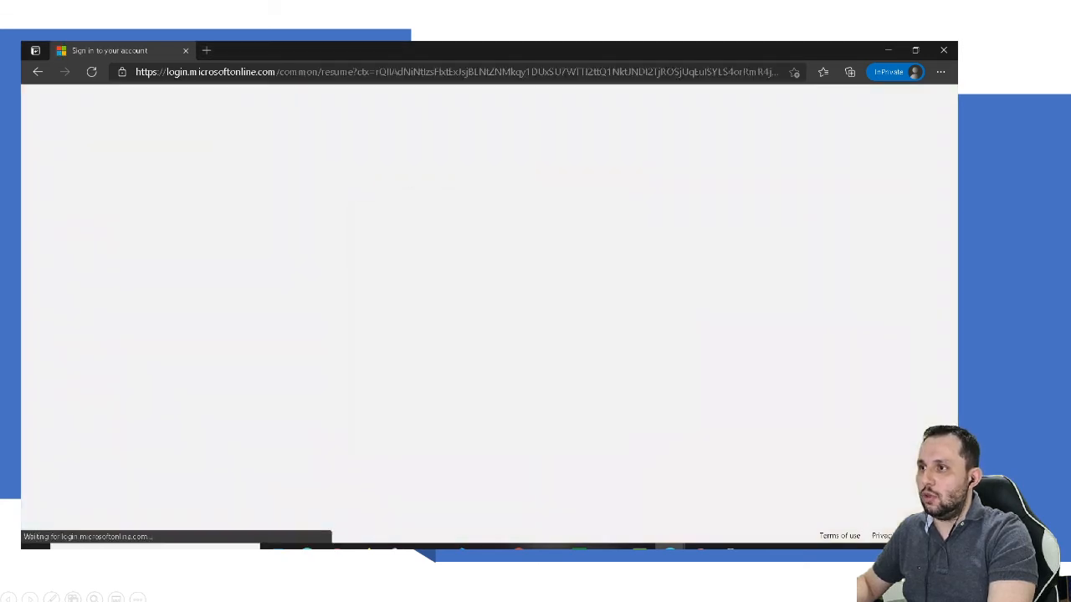
click(491, 292)
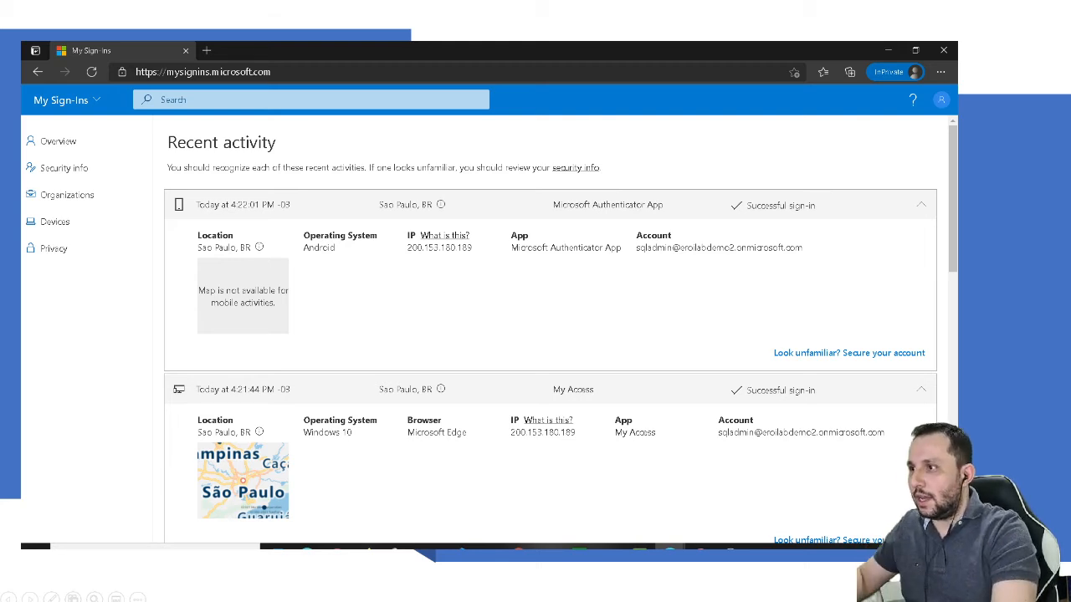
Step: Open Security info and mark the SM-G9600 and SM-G985F Authenticators and the BlackC@t key
click(63, 167)
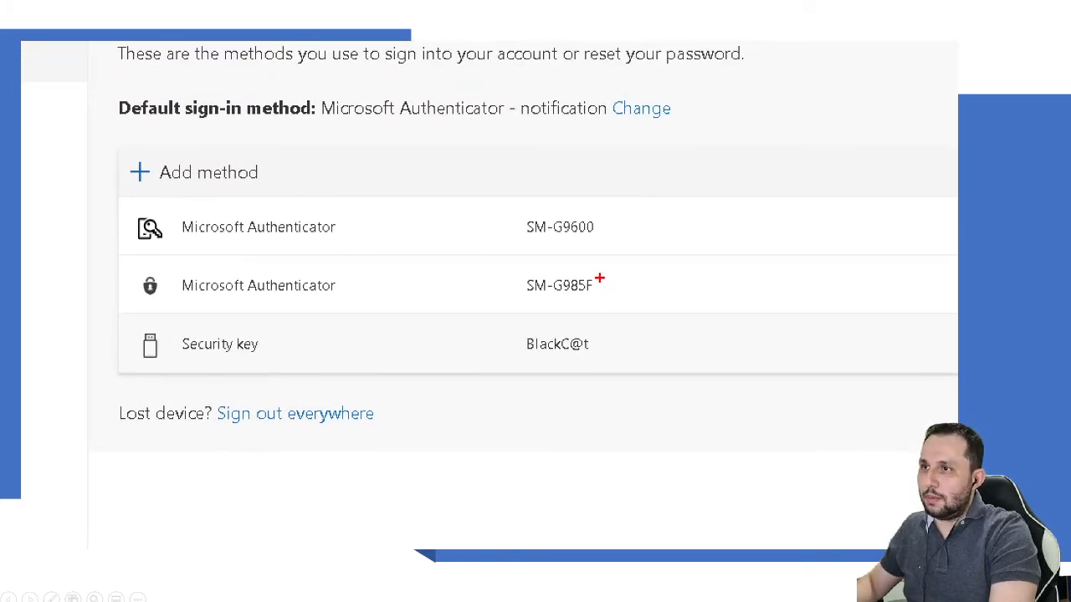
drag(599, 280, 646, 274)
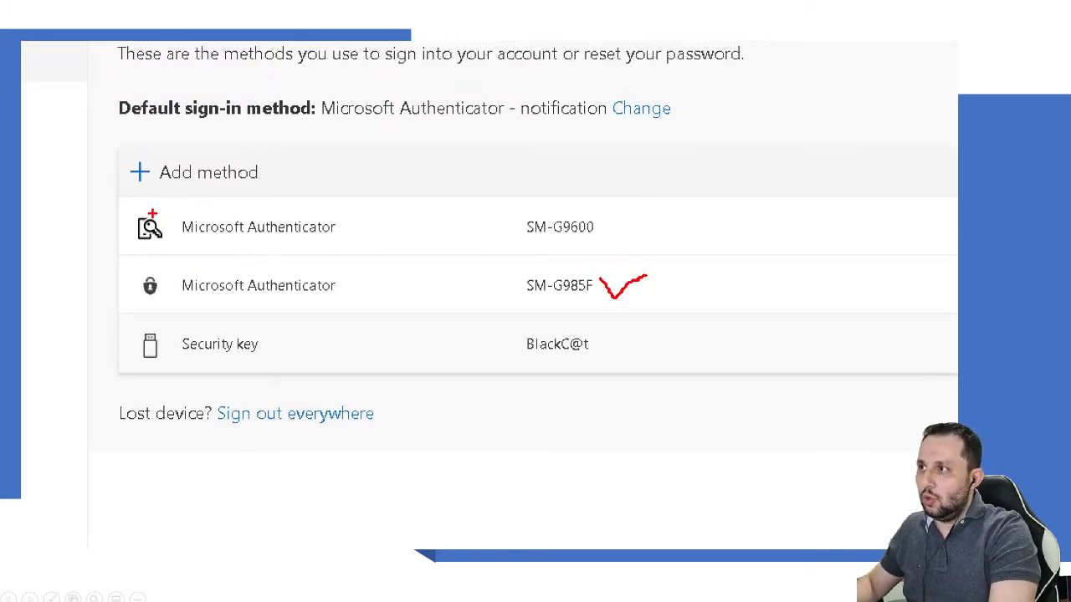
mouse_move(146, 209)
mouse_down()
mouse_move(132, 233)
mouse_move(173, 226)
mouse_move(134, 204)
mouse_up()
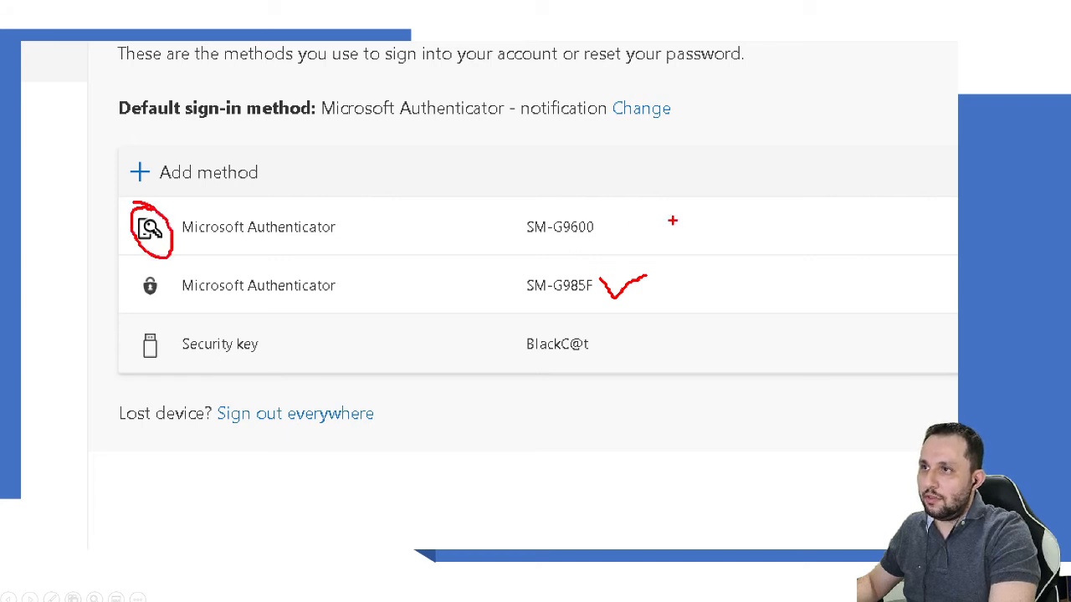
drag(599, 211, 664, 208)
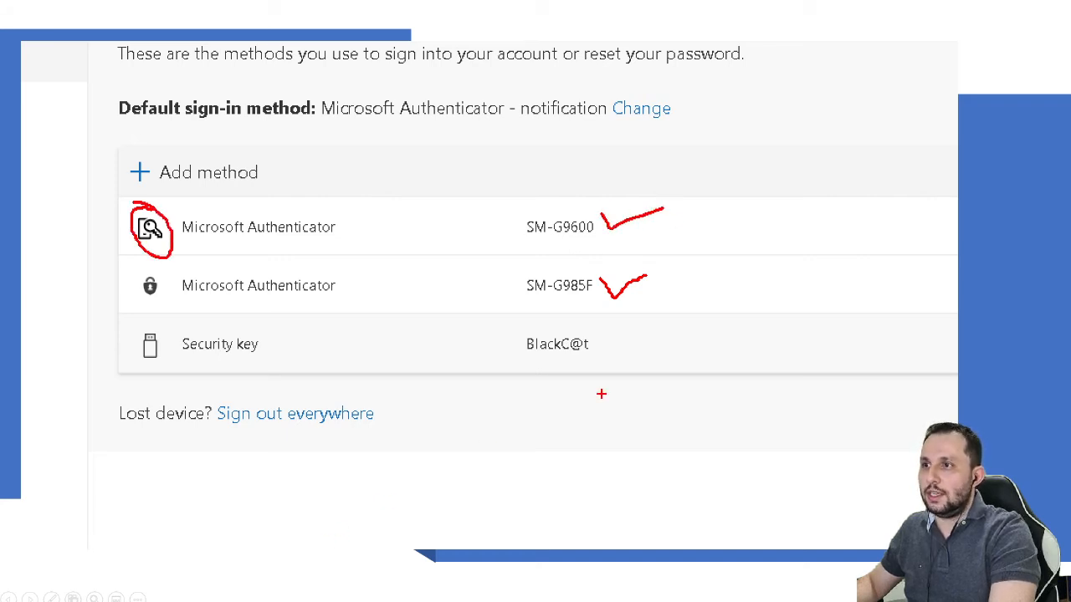
drag(596, 337, 646, 336)
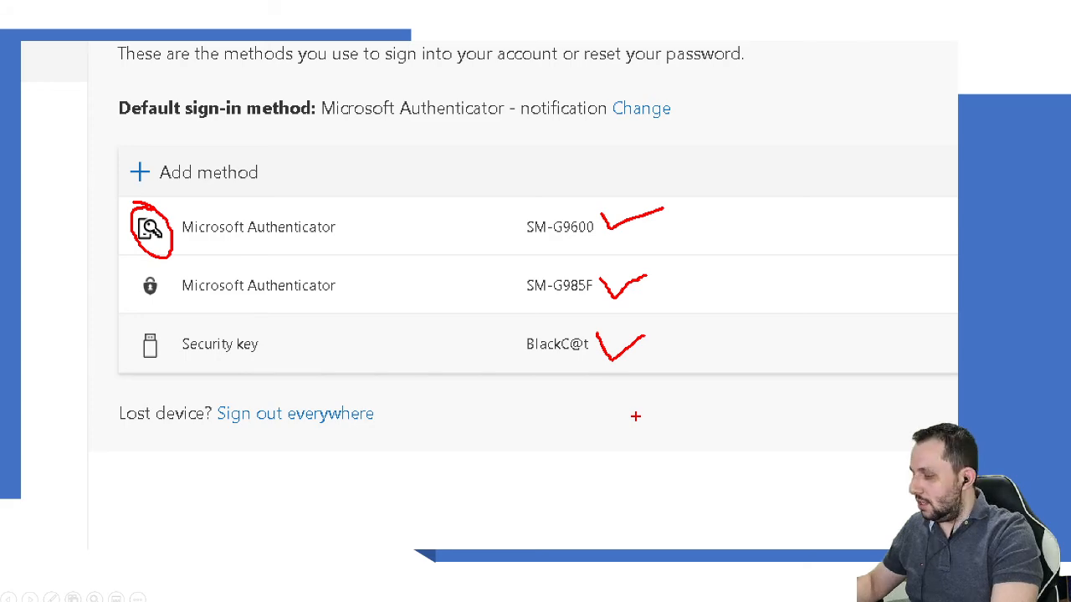
key(Escape)
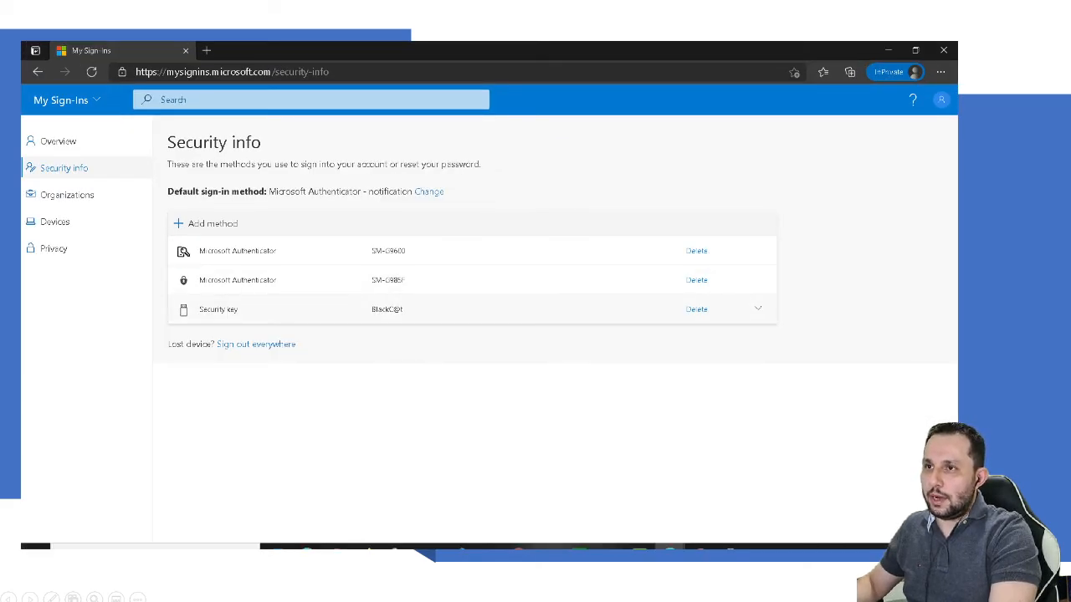
click(758, 309)
key(ctrl+1)
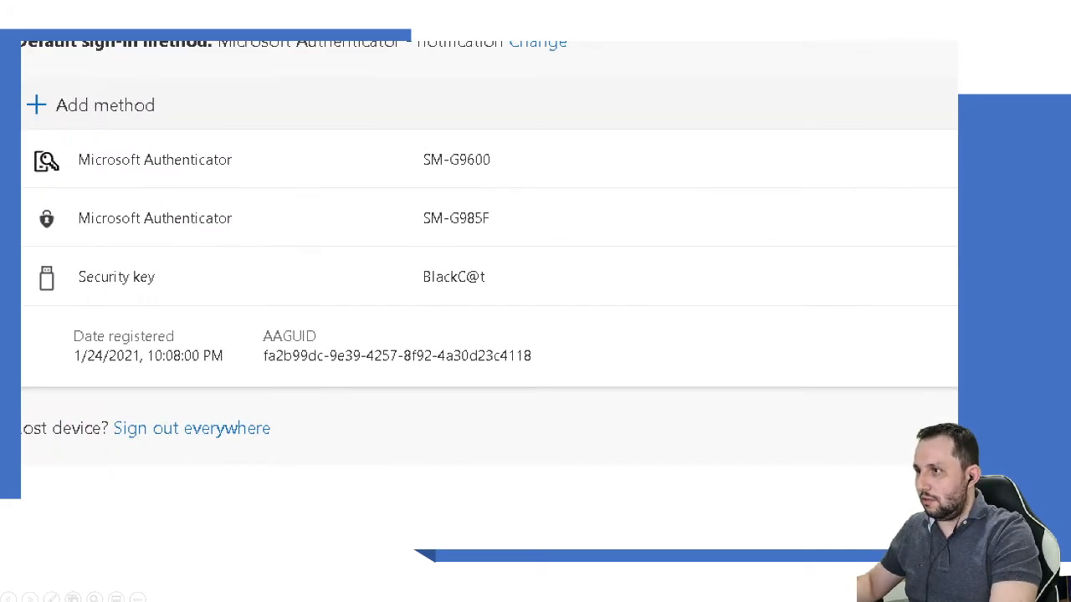
mouse_move(337, 325)
mouse_down()
mouse_move(242, 342)
mouse_move(530, 377)
mouse_move(489, 330)
mouse_move(320, 327)
mouse_up()
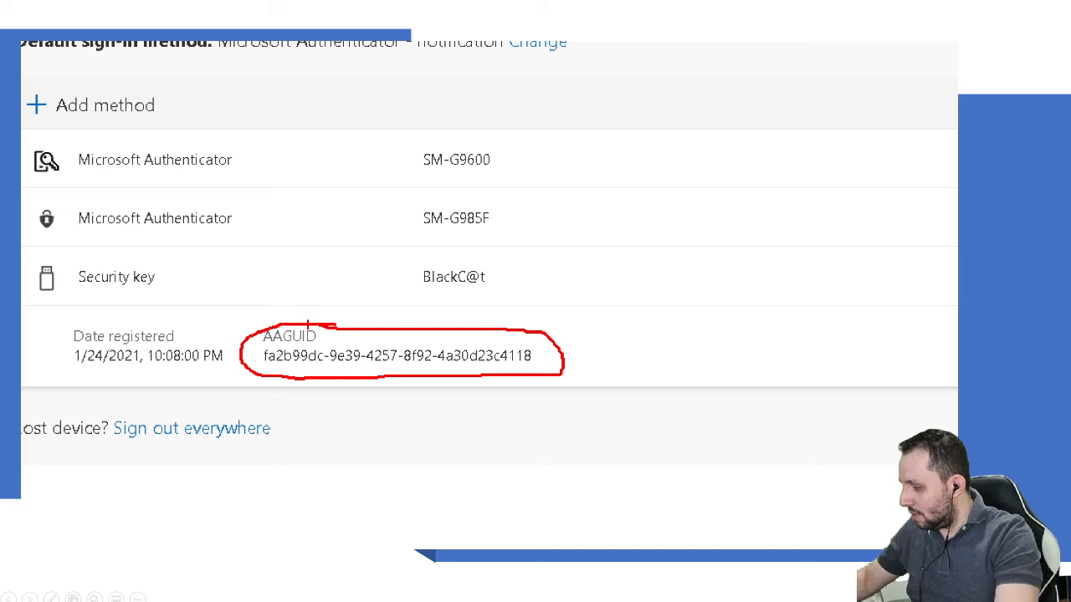
key(Escape)
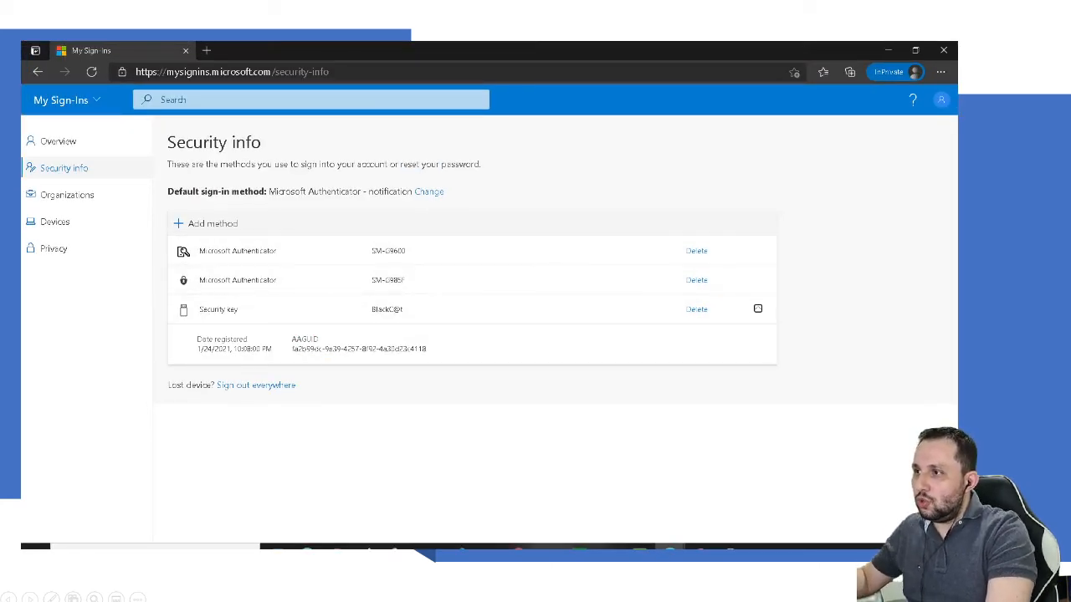
Step: Bring back the Azure portal window showing SQL Admin's user profile
drag(181, 310, 277, 280)
drag(233, 251, 259, 251)
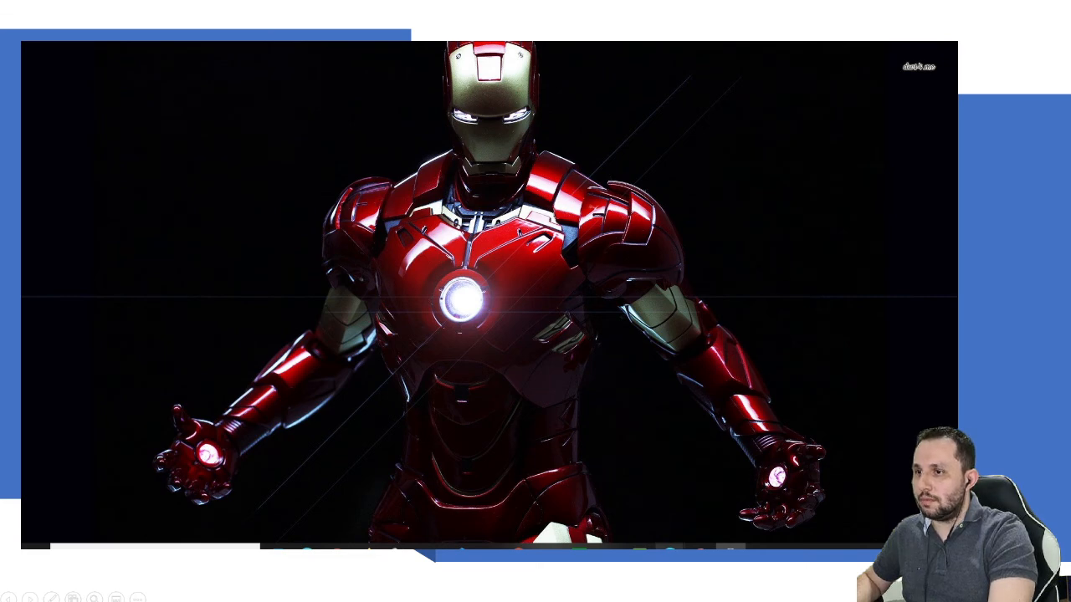
mouse_move(670, 548)
click(607, 507)
Step: Open SQL Admin's Authentication methods page
scroll(117, 318, down, 2)
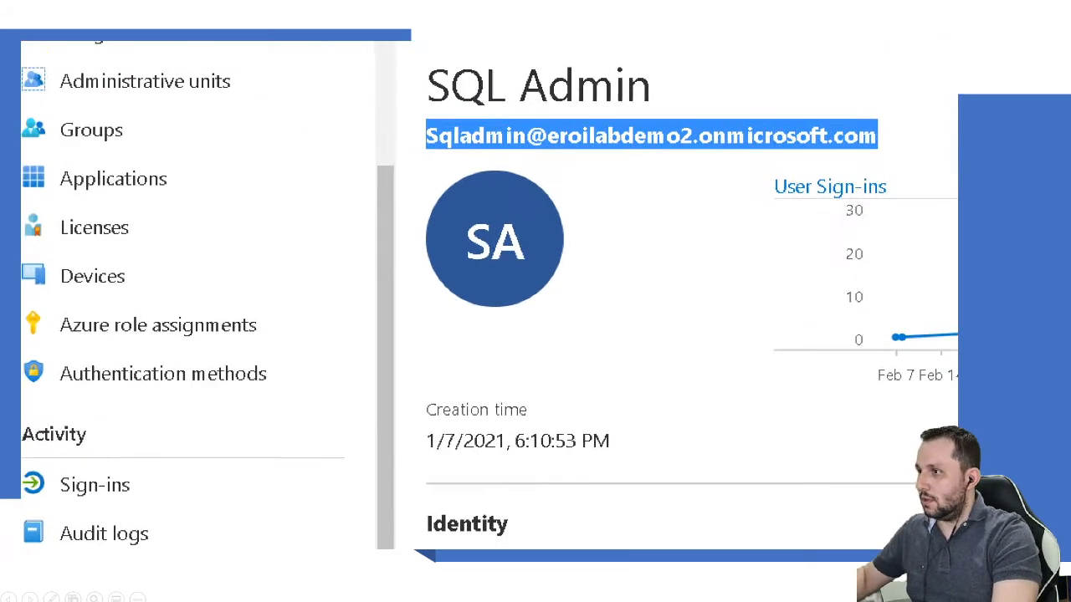
drag(53, 388, 173, 387)
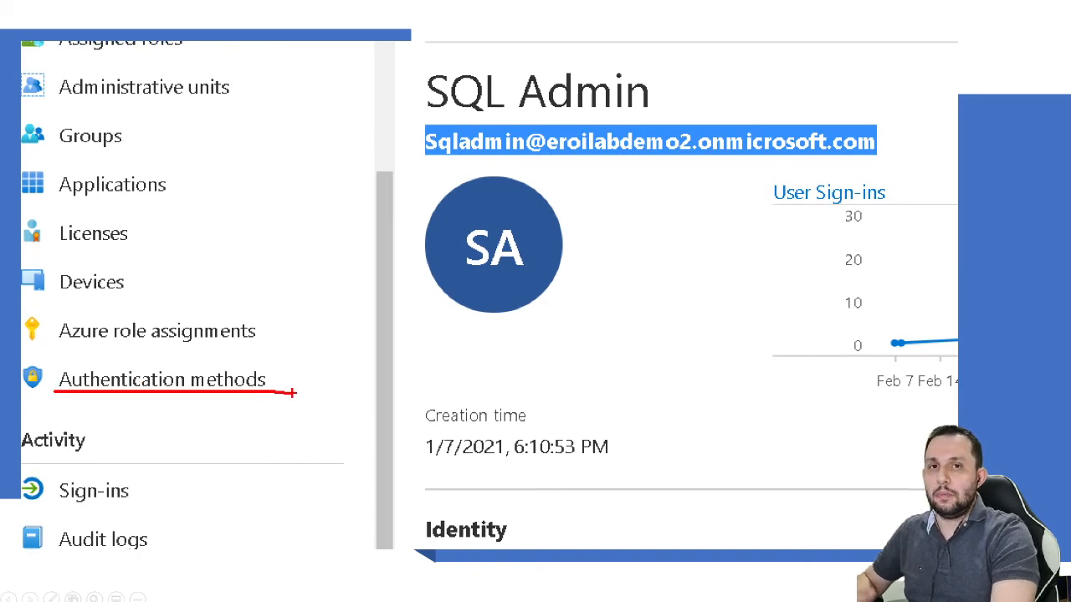
click(162, 380)
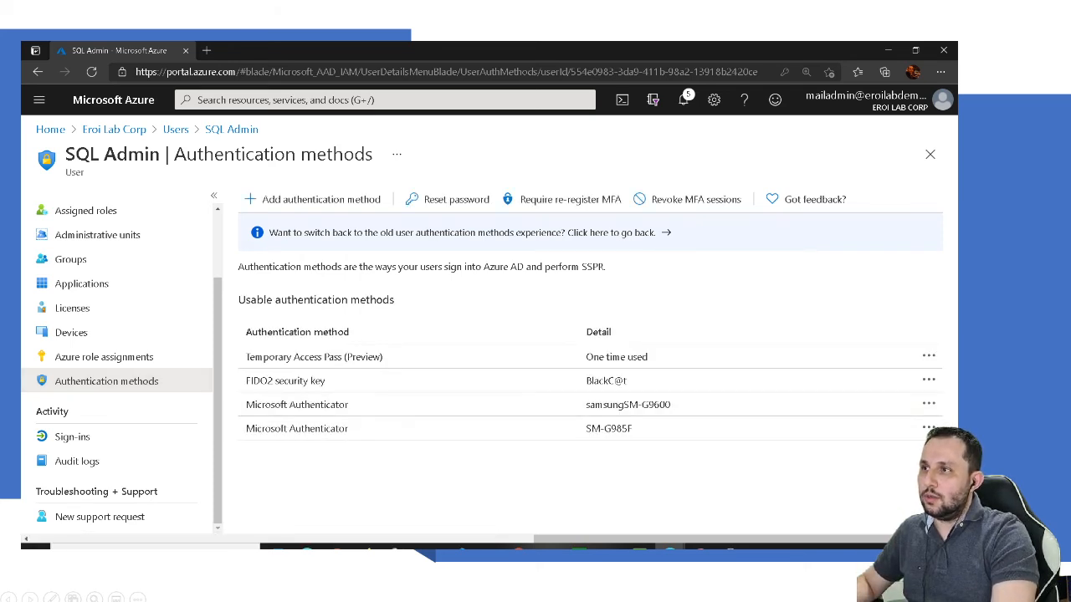
Step: Check the Phone field in the old experience, then return to the new methods list
click(585, 233)
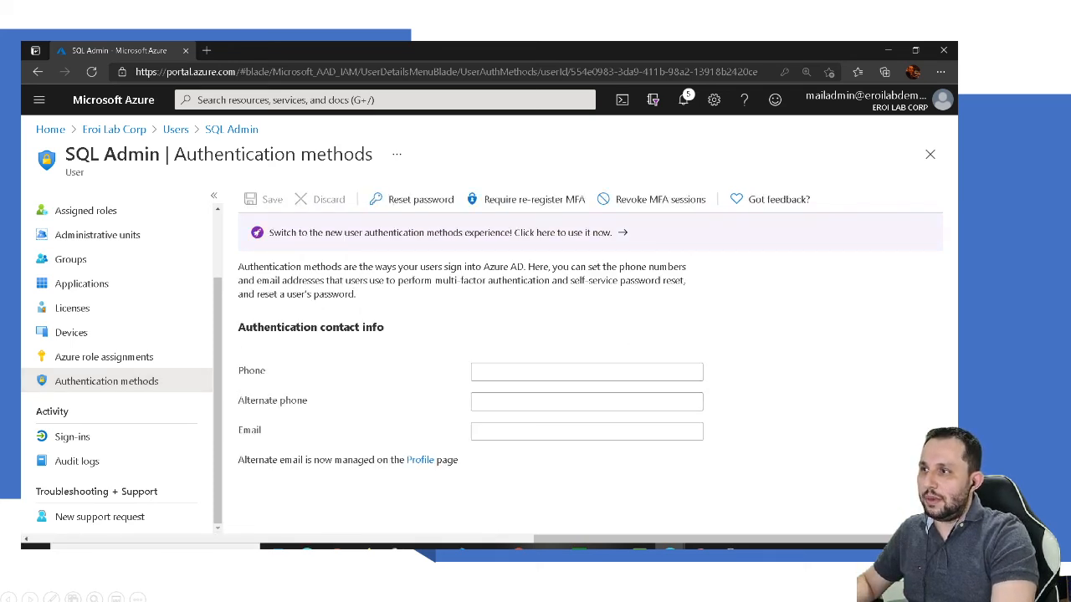
click(586, 373)
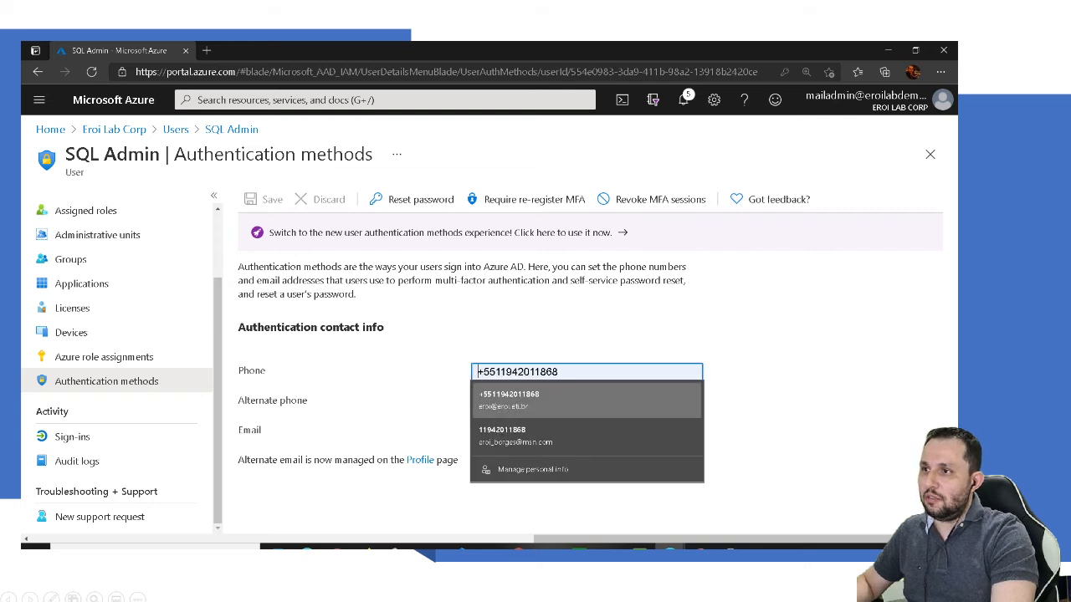
click(753, 385)
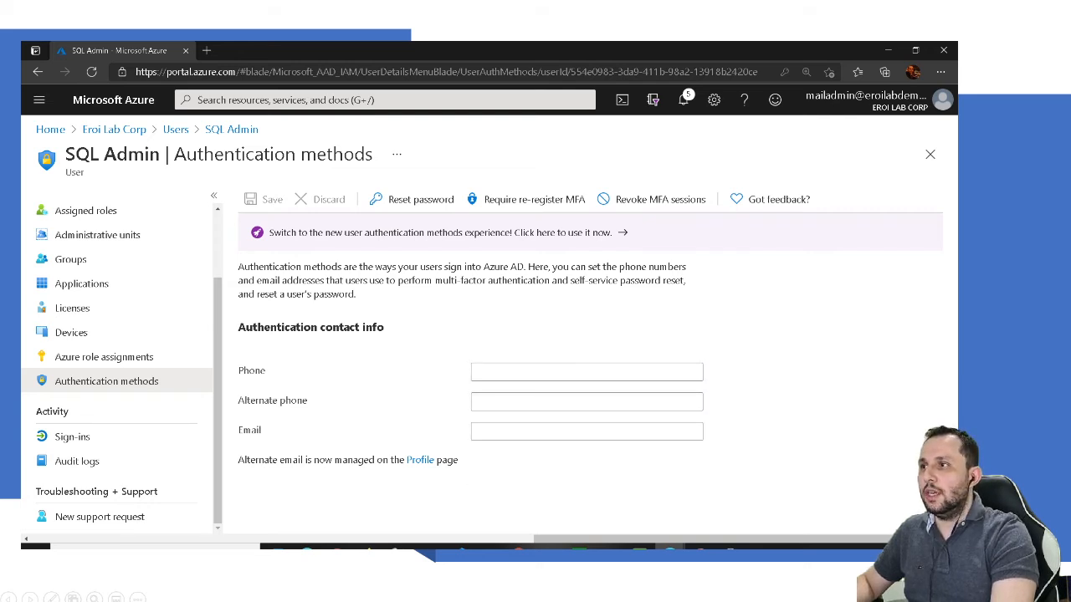
click(448, 233)
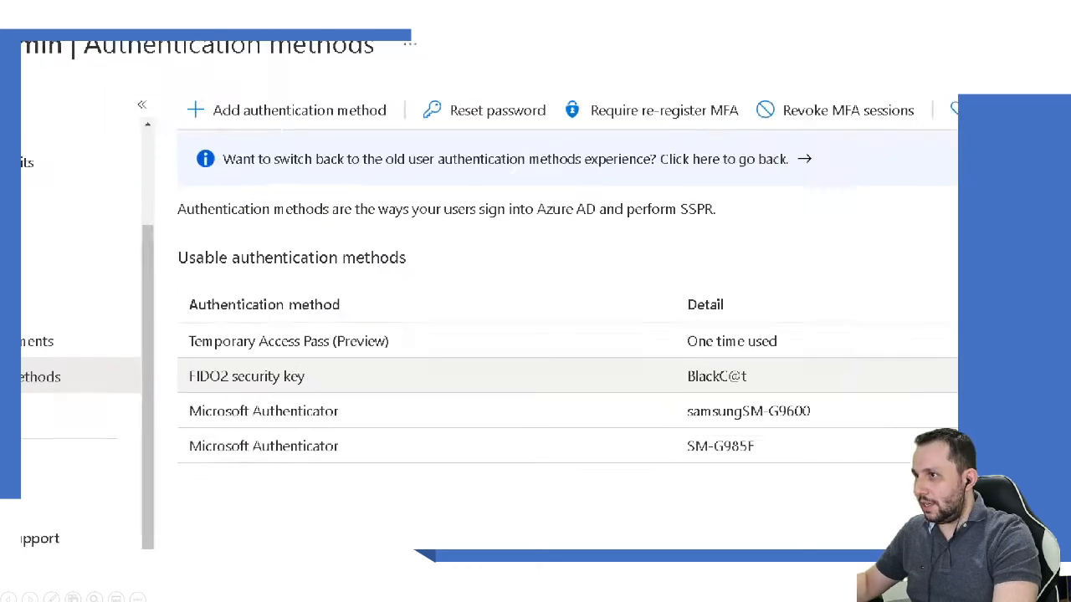
drag(73, 338, 284, 336)
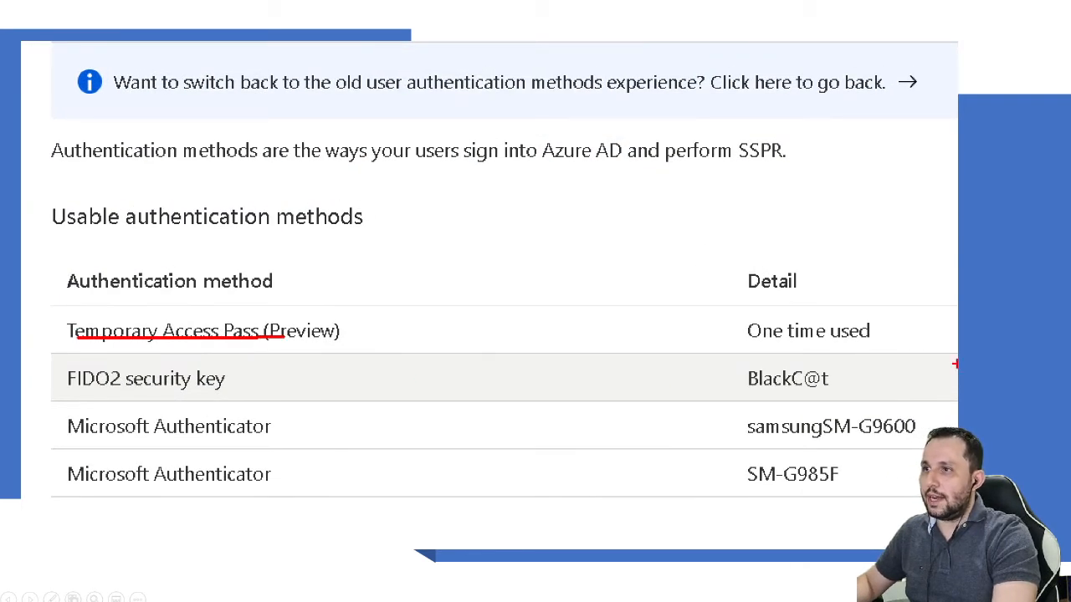
mouse_move(872, 317)
mouse_down()
mouse_move(718, 326)
mouse_move(877, 328)
mouse_move(844, 301)
mouse_up()
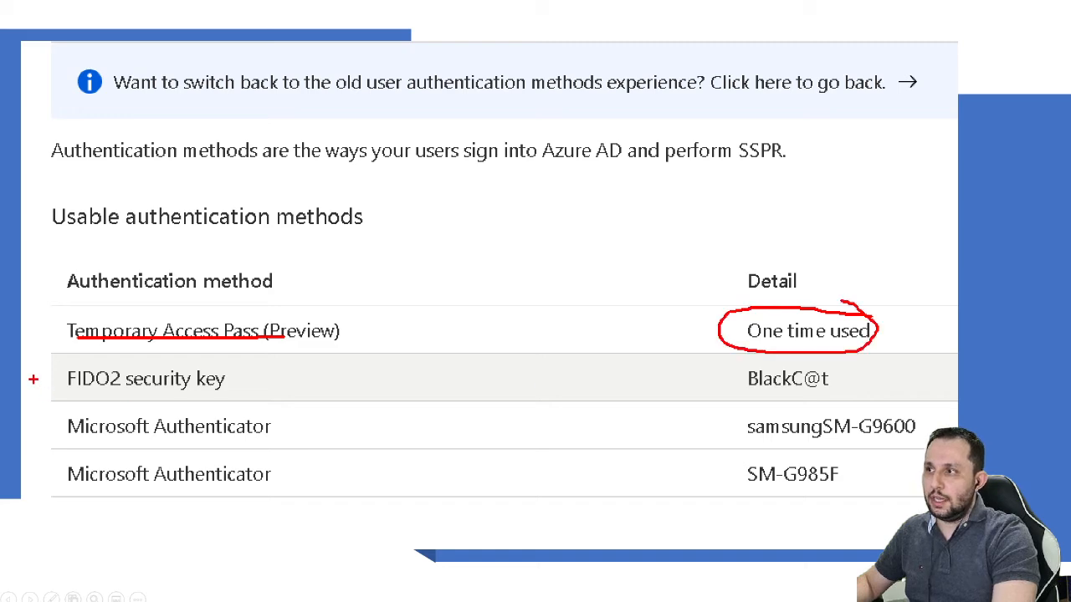
mouse_move(117, 362)
mouse_down()
mouse_move(66, 445)
mouse_move(232, 509)
mouse_up()
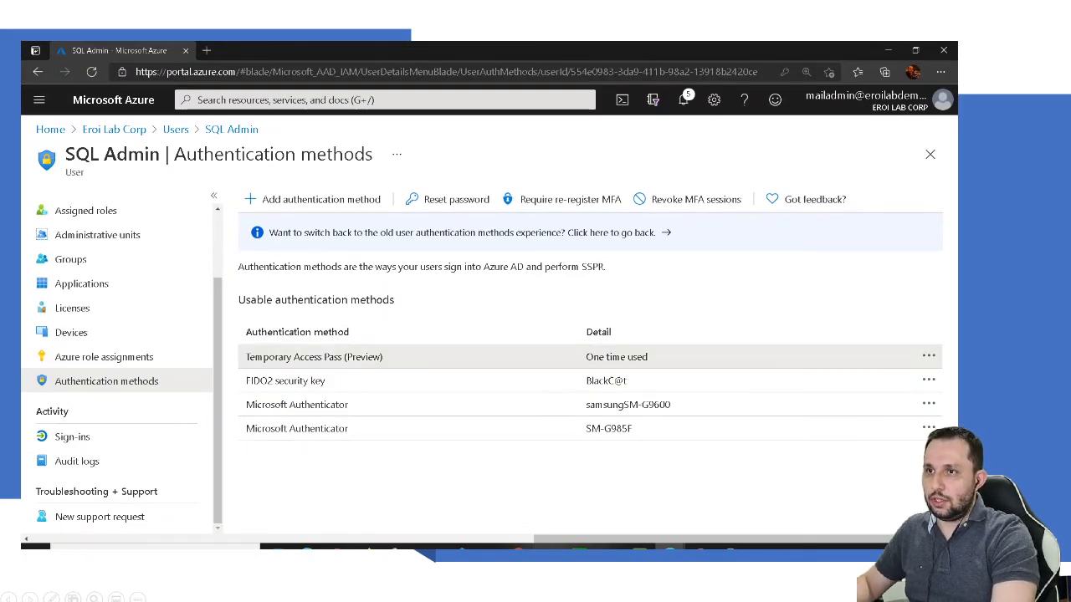
Step: Delete the used Temporary Access Pass
click(928, 356)
click(818, 397)
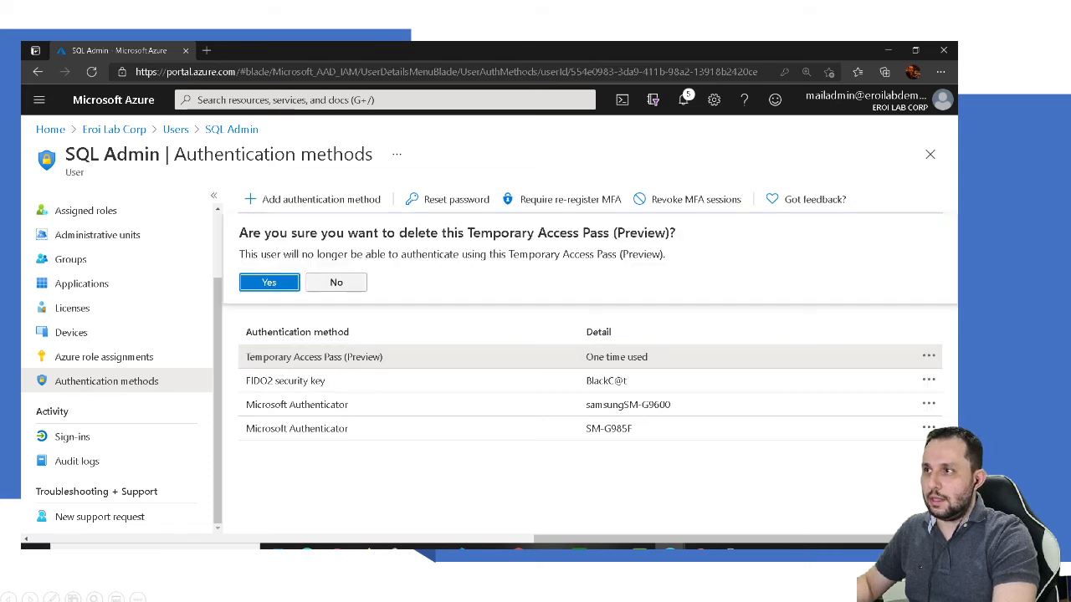
click(271, 279)
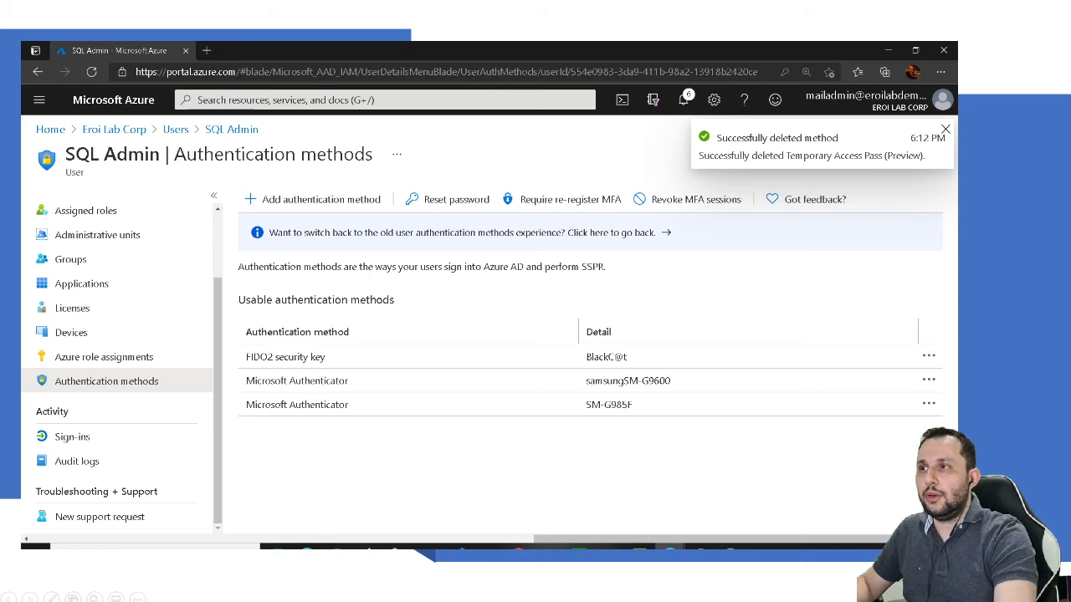
Step: Add a new one-time-use Temporary Access Pass for SQL Admin
click(320, 199)
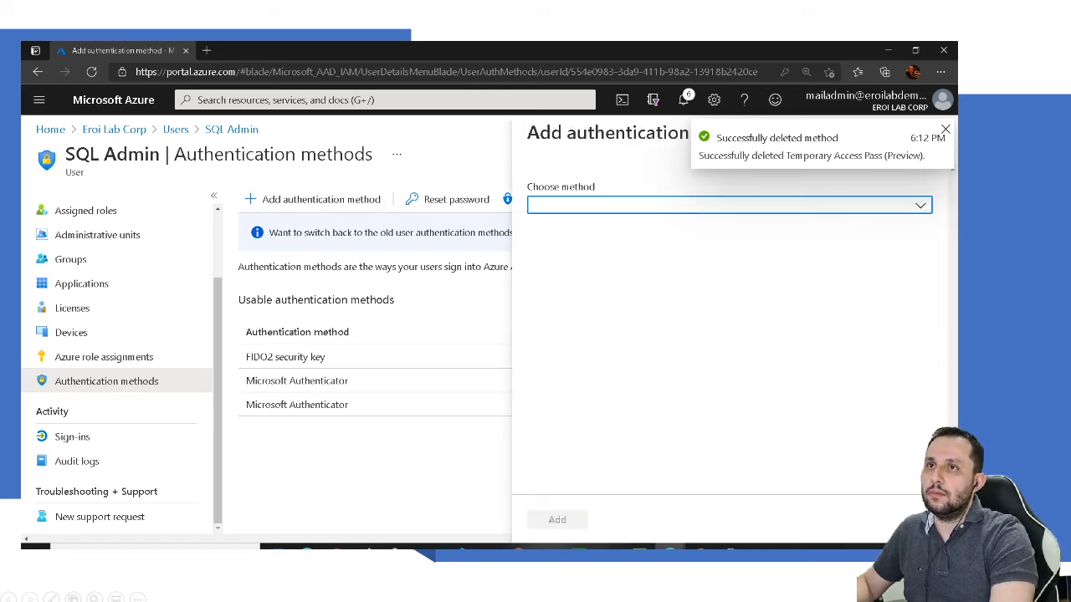
click(946, 129)
click(836, 205)
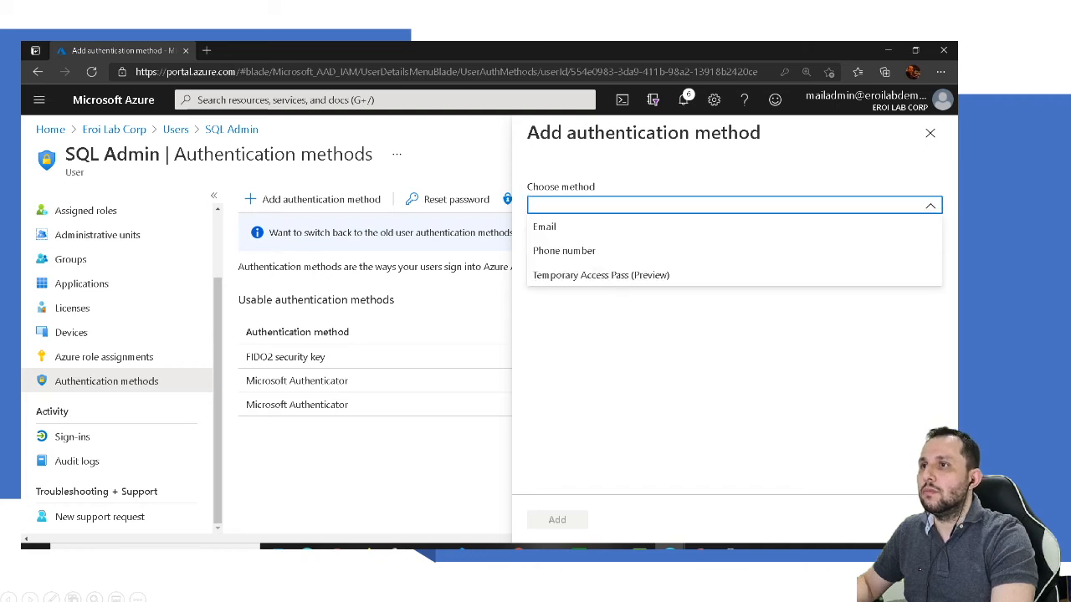
click(601, 275)
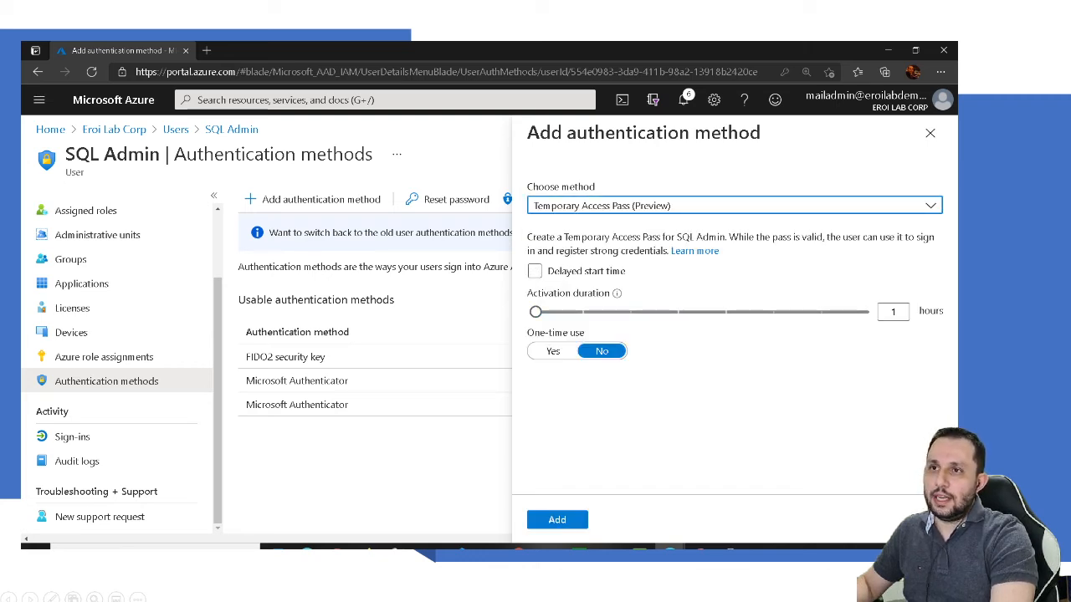
click(553, 350)
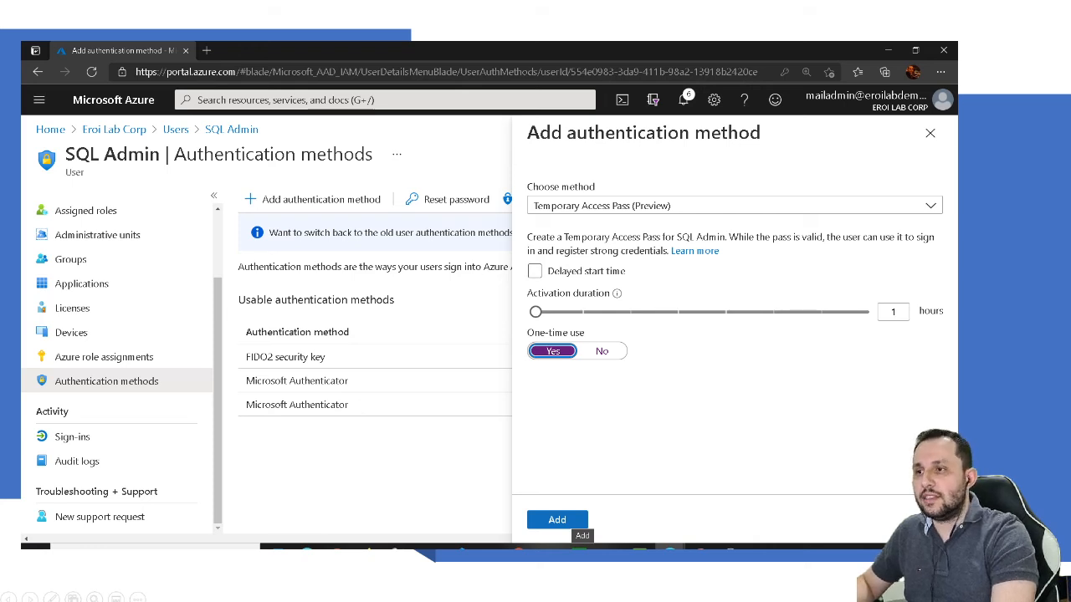
click(569, 520)
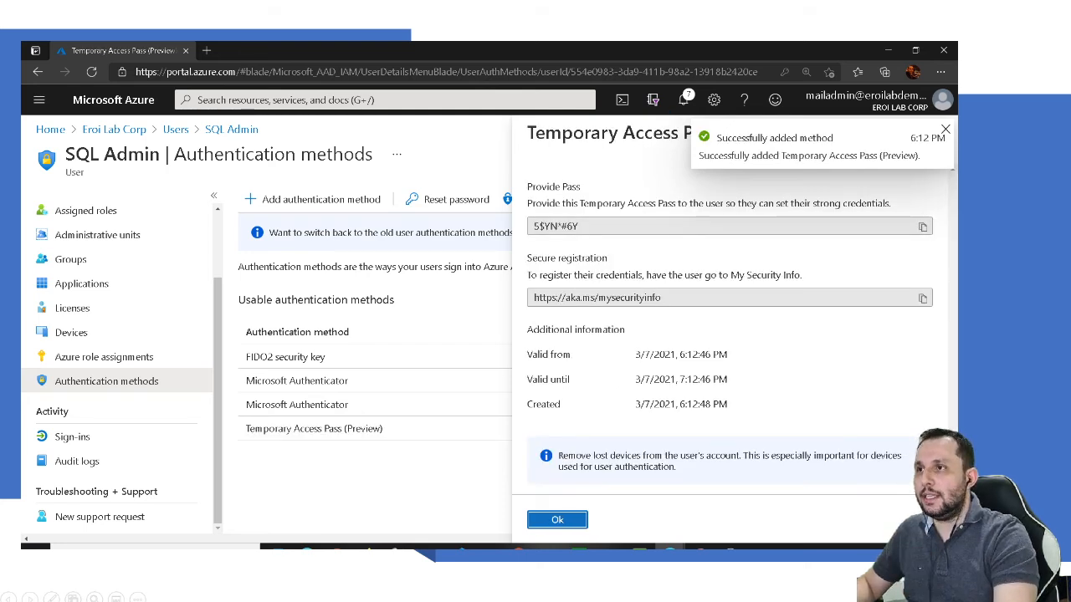
Step: Copy the secure registration link and sign SQL Admin out of My Sign-Ins
drag(667, 298, 532, 298)
key(ctrl+c)
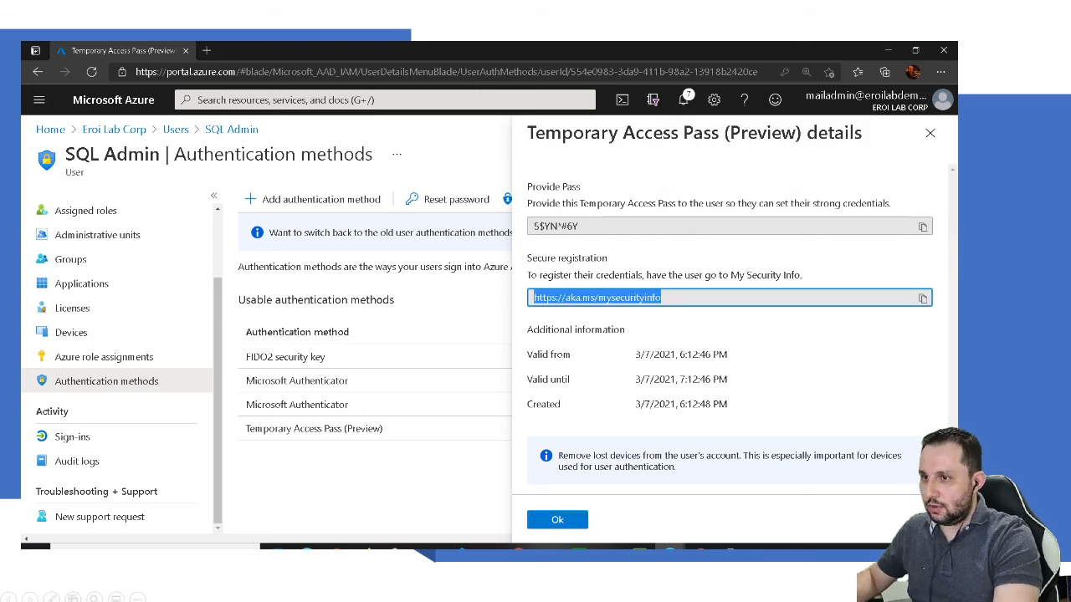
mouse_move(670, 548)
click(734, 507)
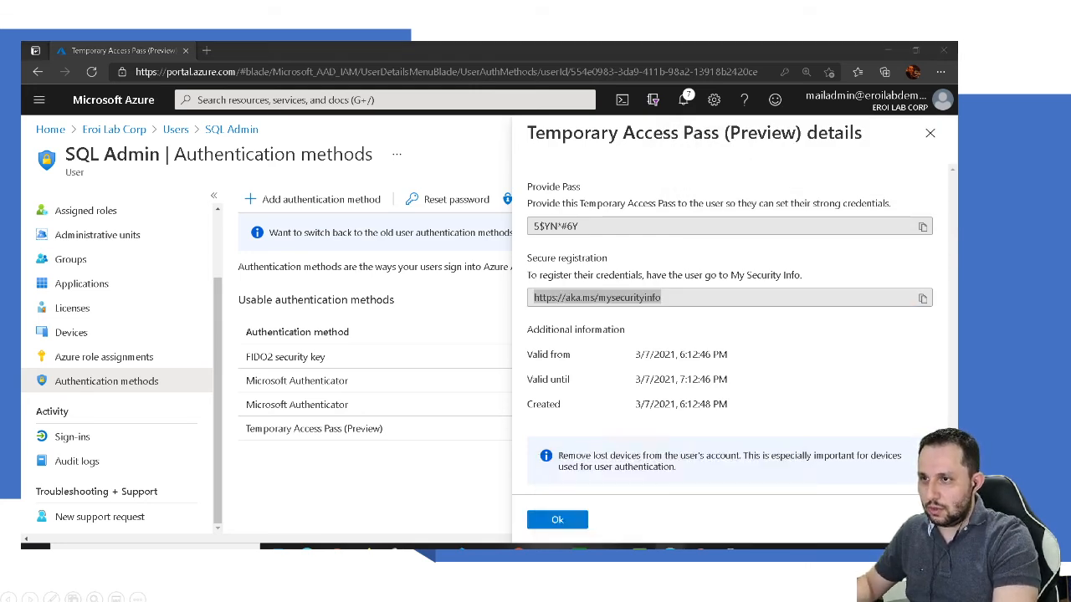
click(941, 100)
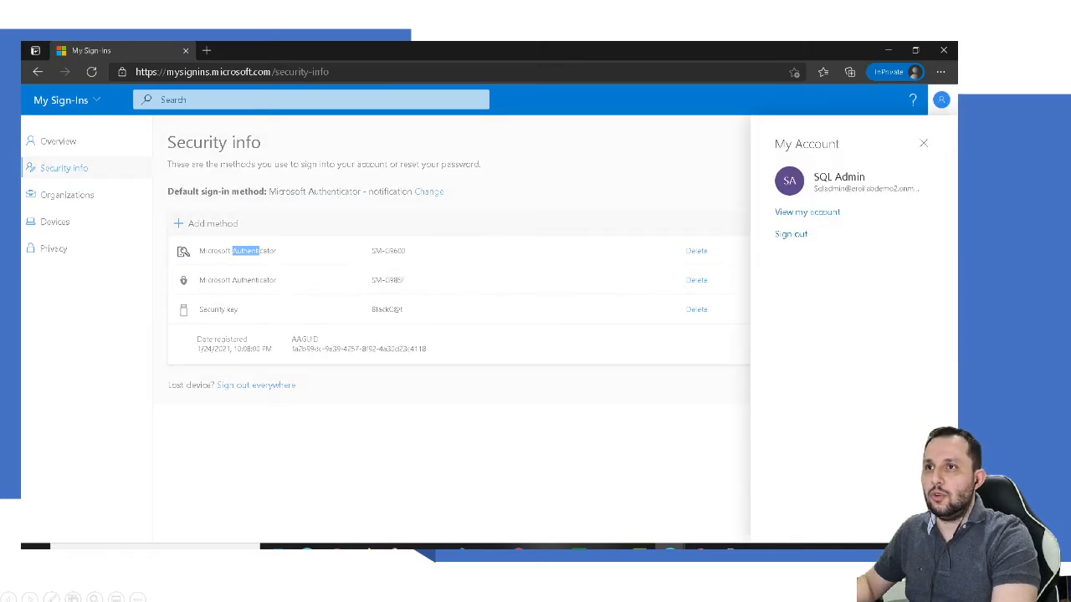
click(790, 235)
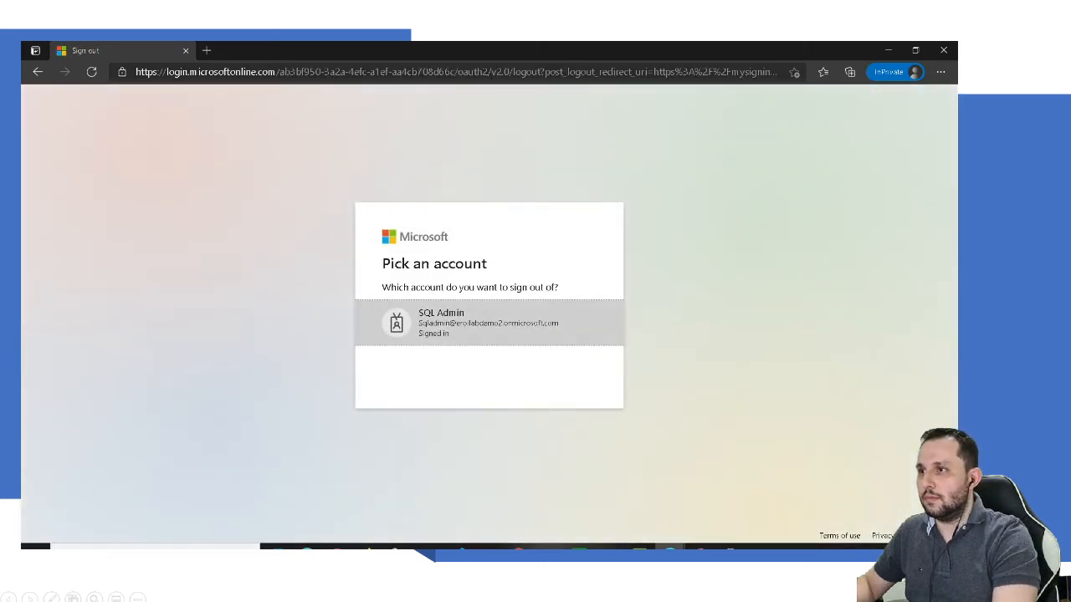
click(488, 323)
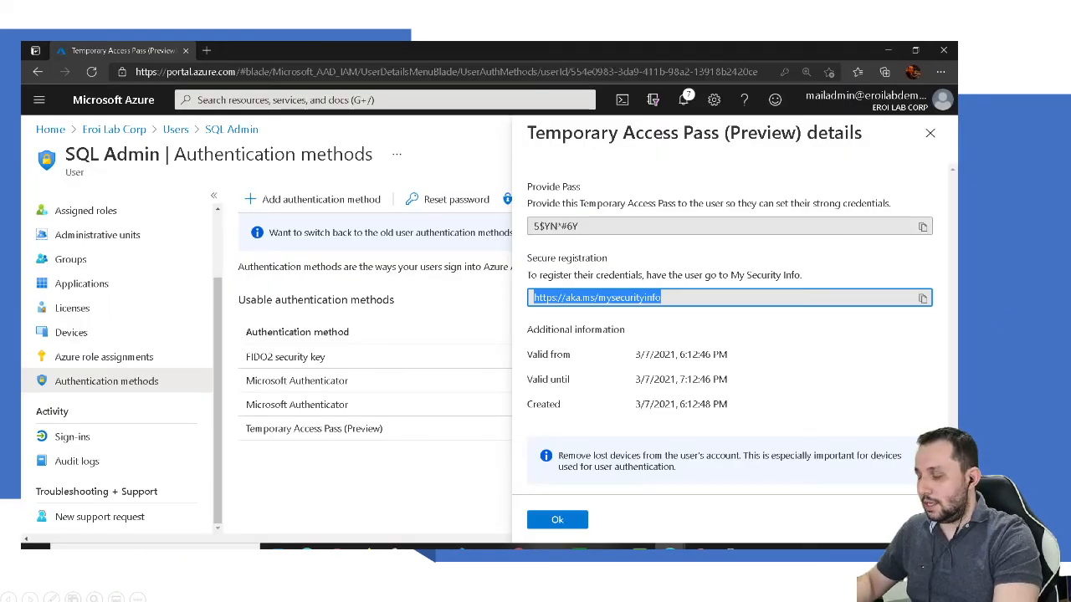
Step: Launch Notepad via Run and paste the registration link into it
right_click(36, 546)
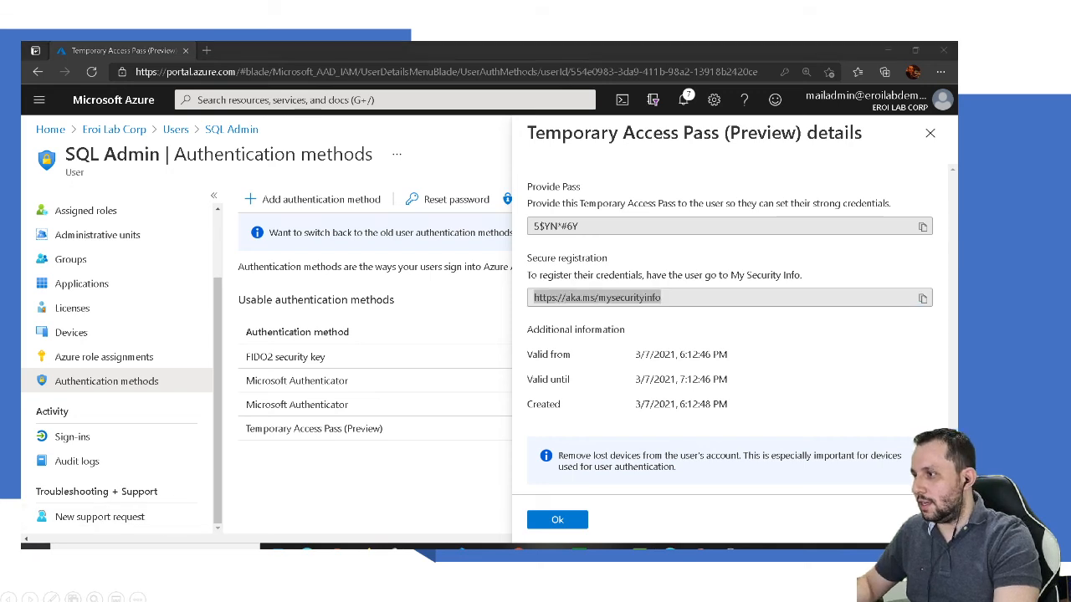
click(62, 495)
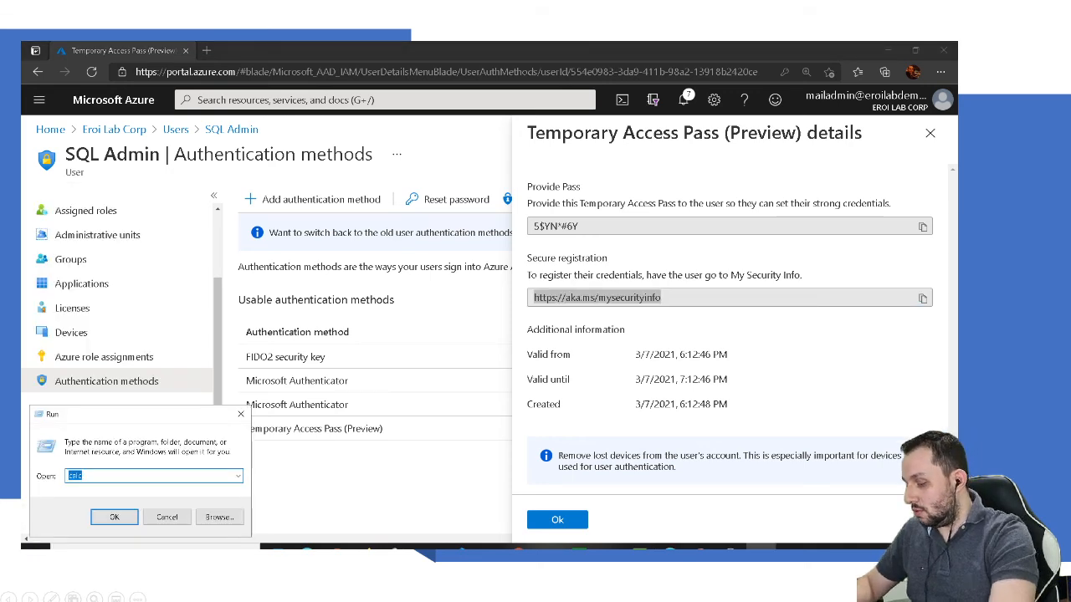
text(notepad)
key(Return)
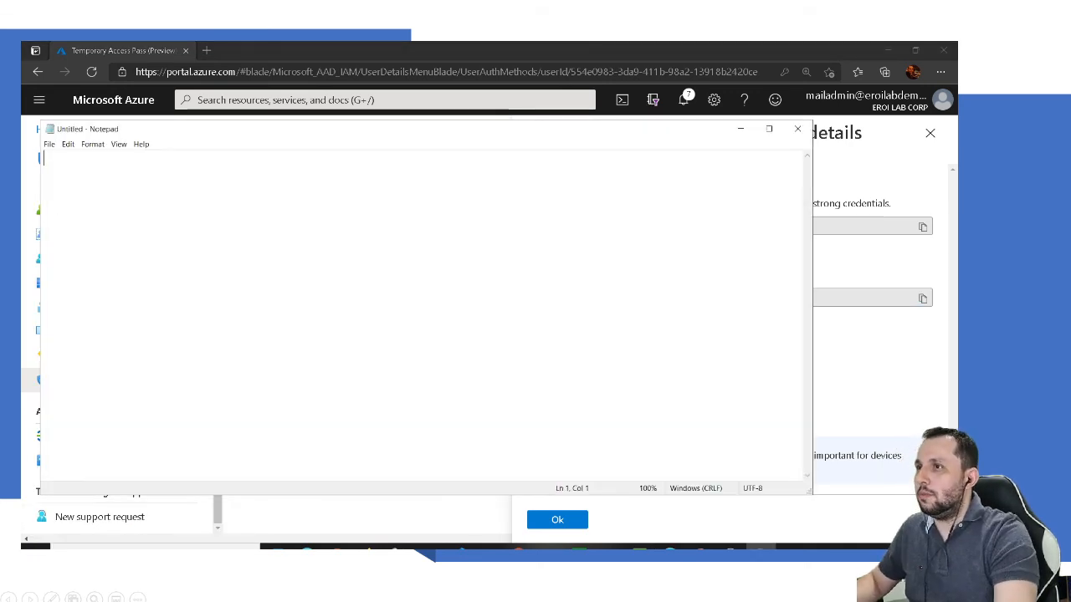
key(ctrl+v)
Step: Copy the temporary pass value and paste it on a new line under the link
key(alt+Tab)
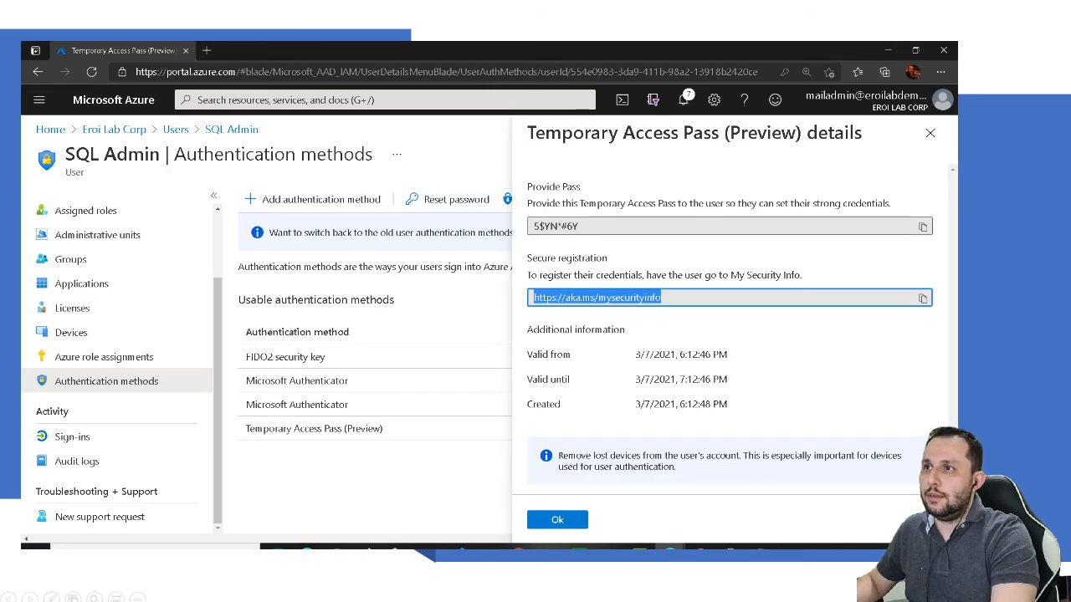
drag(581, 227, 532, 227)
key(ctrl+c)
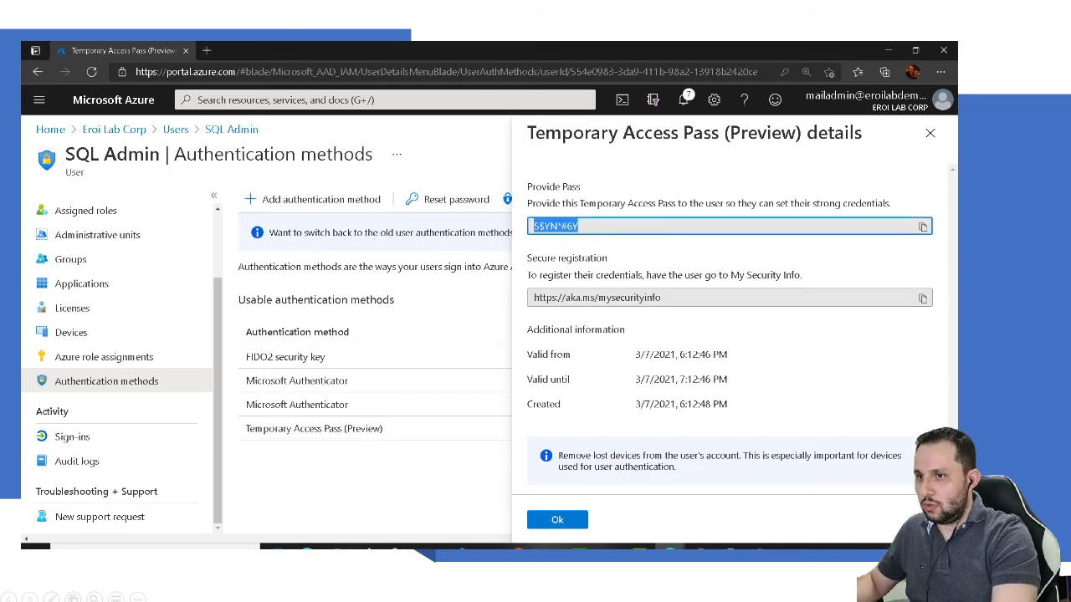
key(alt+Tab)
key(Return)
key(ctrl+v)
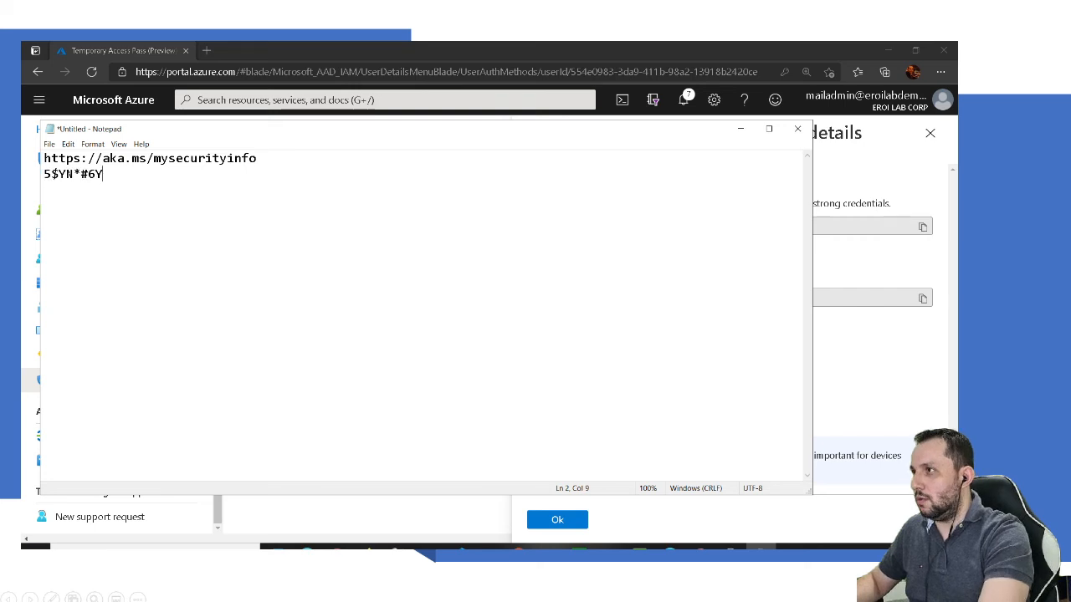
key(alt+Tab)
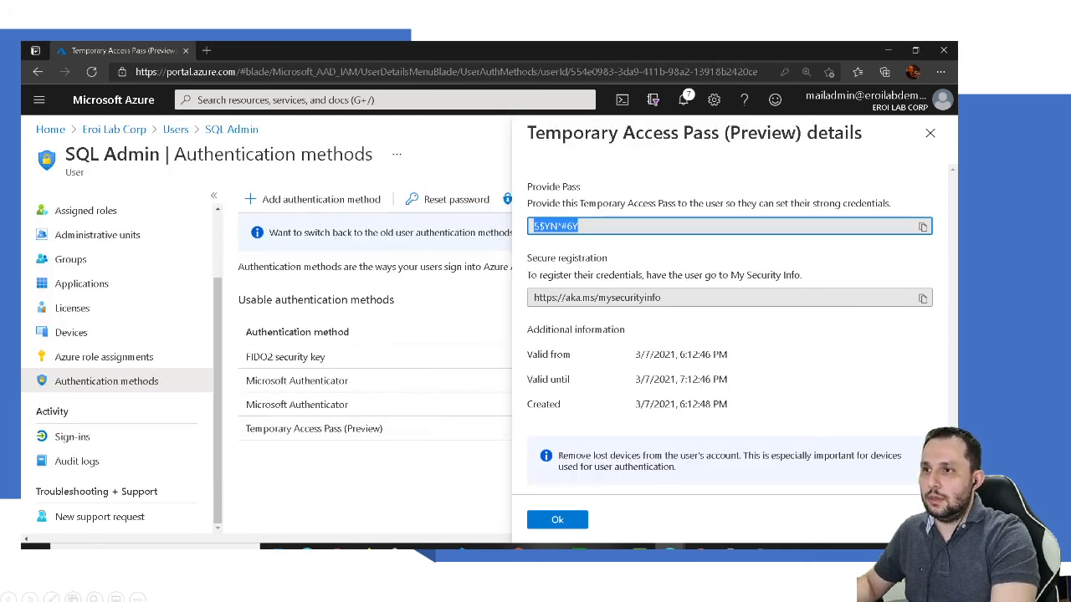
Step: Close the pass details, select its expiry time, and close the Authentication methods page
click(557, 520)
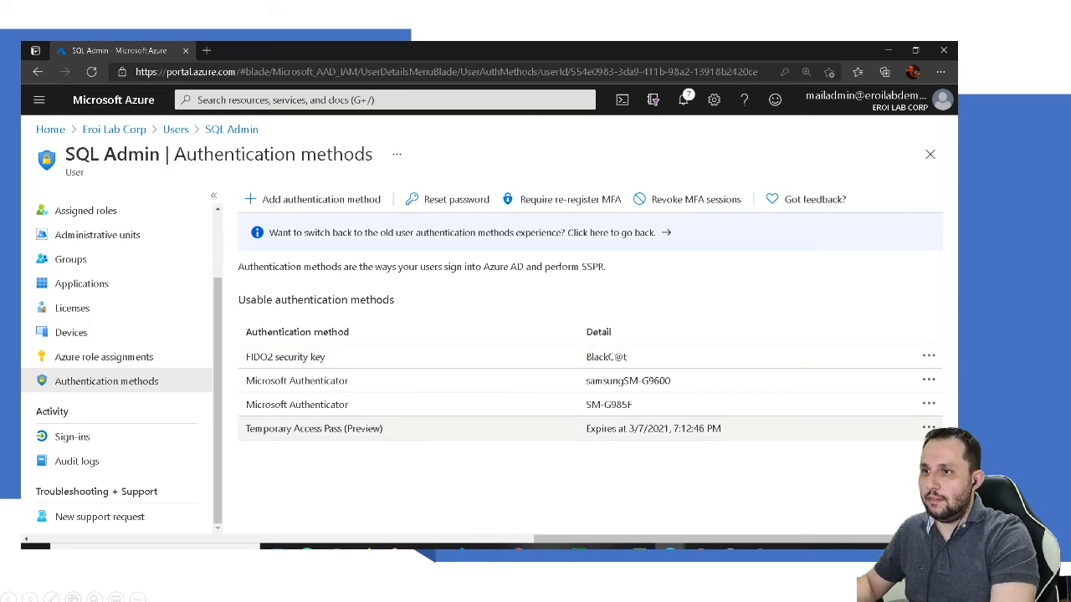
drag(587, 428, 722, 430)
click(675, 462)
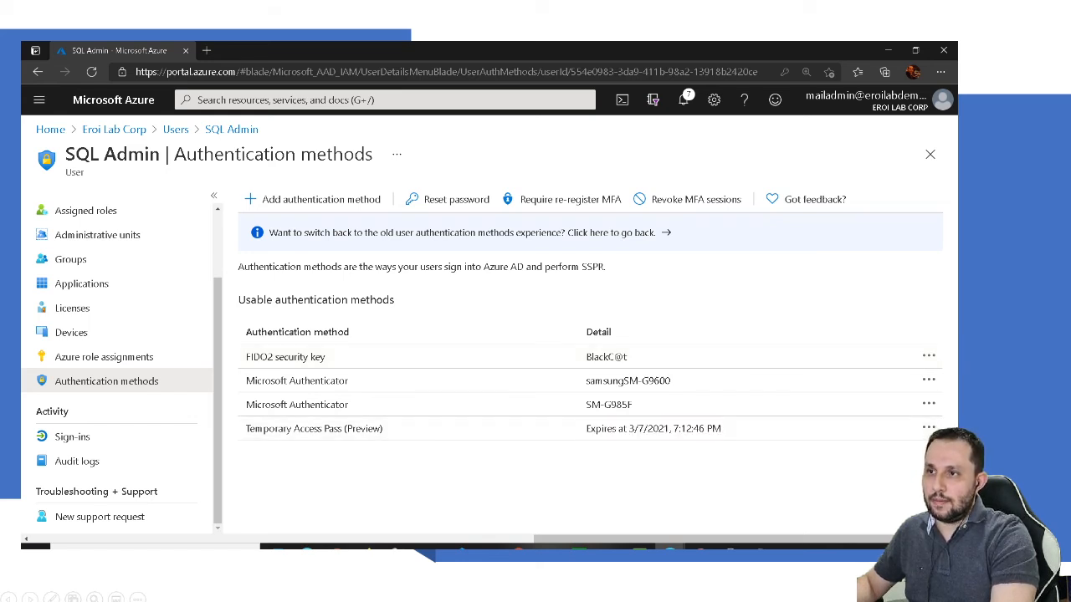
drag(586, 428, 721, 429)
click(653, 404)
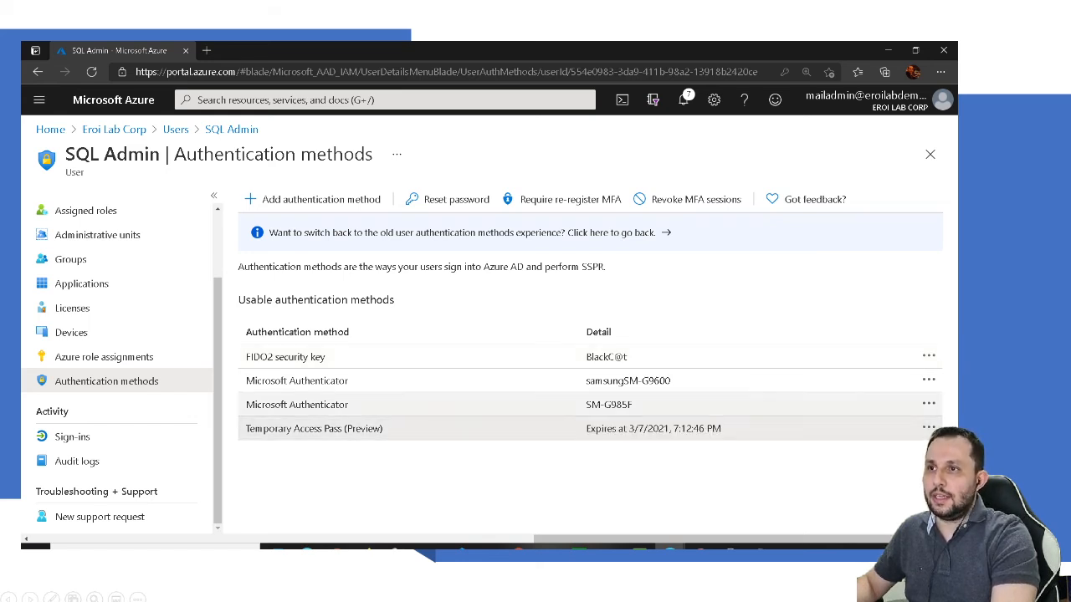
click(930, 154)
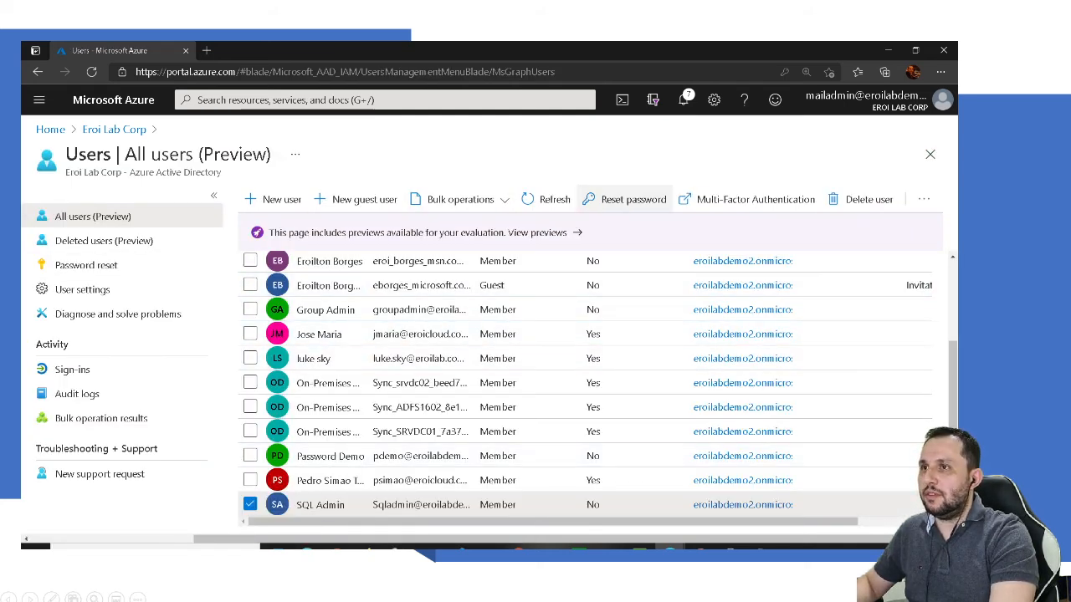
Step: Enable per-user multi-factor authentication for SQL Admin
click(753, 199)
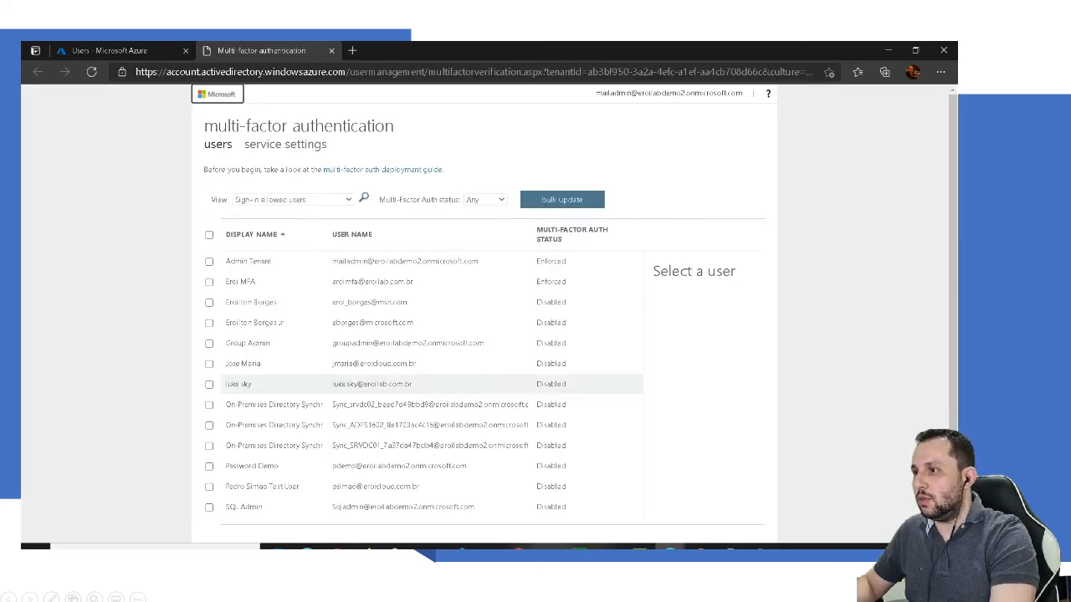
click(209, 508)
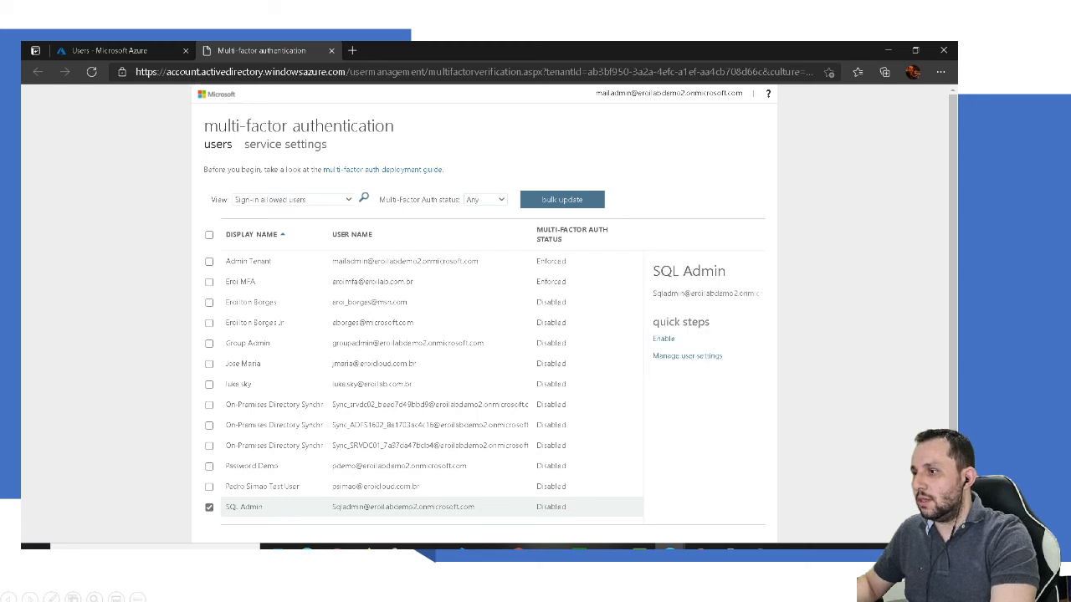
click(664, 339)
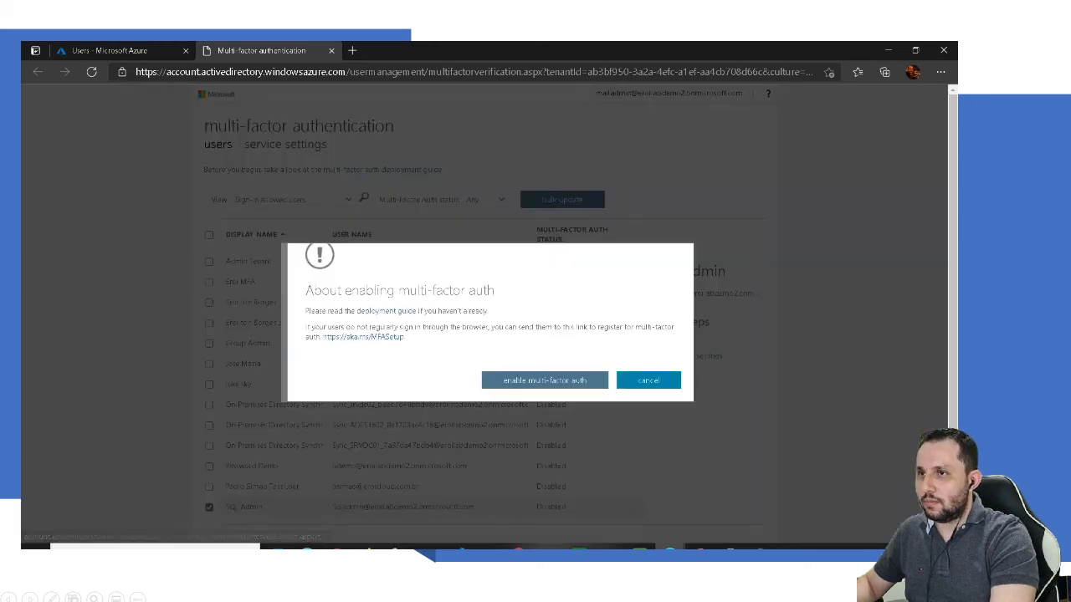
click(545, 381)
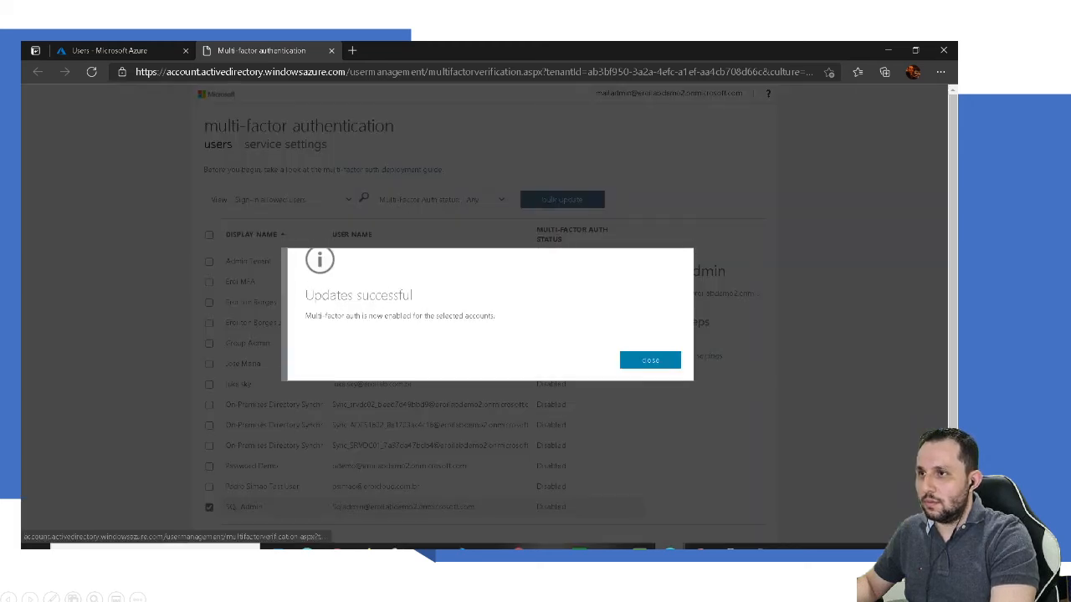
click(650, 361)
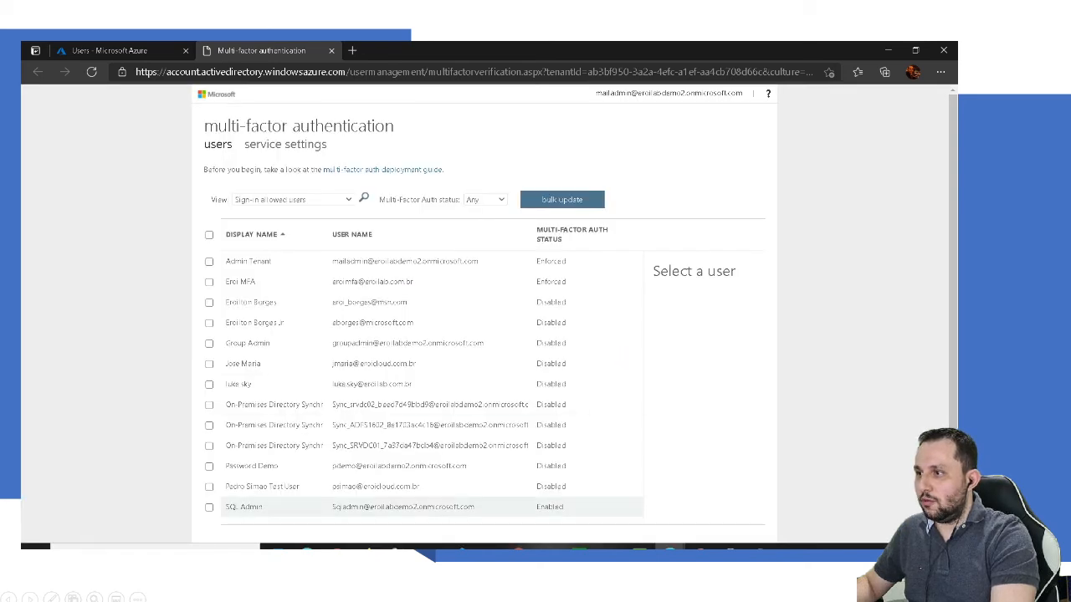
Step: Enforce SQL Admin's MFA and circle the Enforced status
click(209, 507)
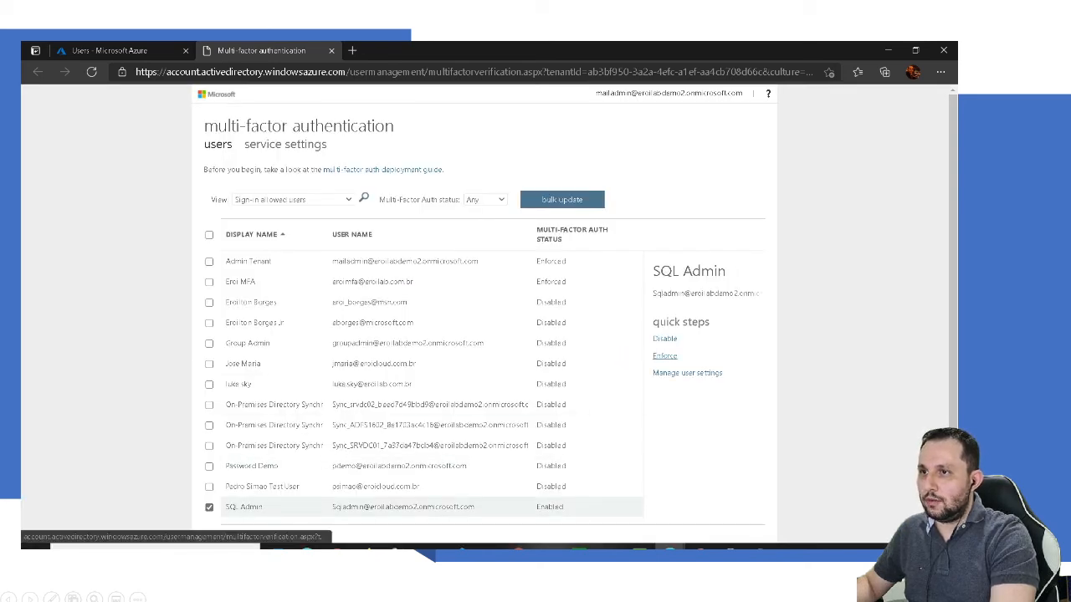
click(666, 338)
click(543, 379)
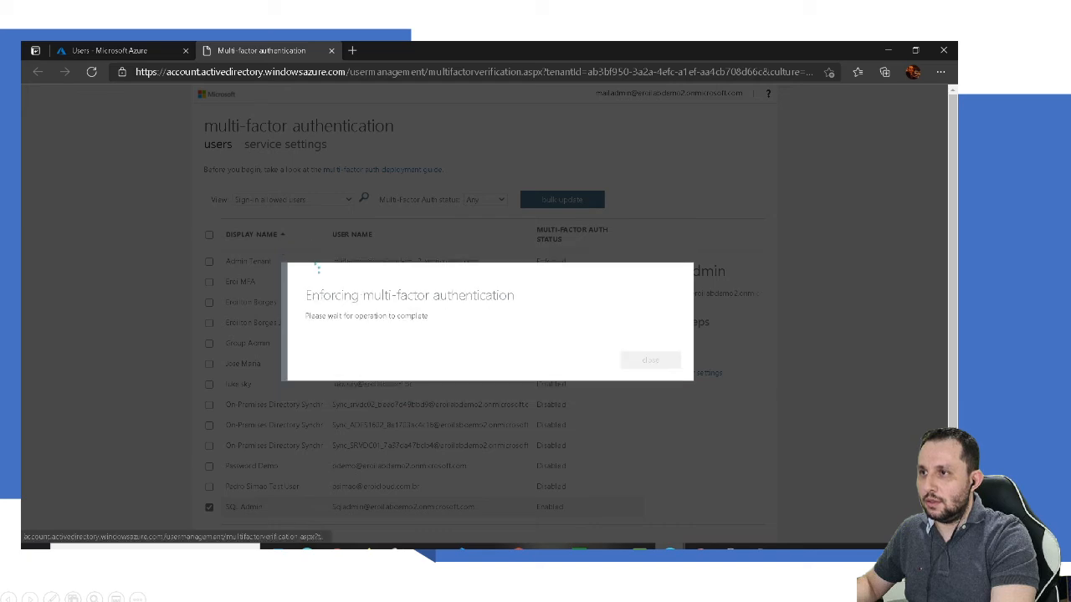
click(650, 359)
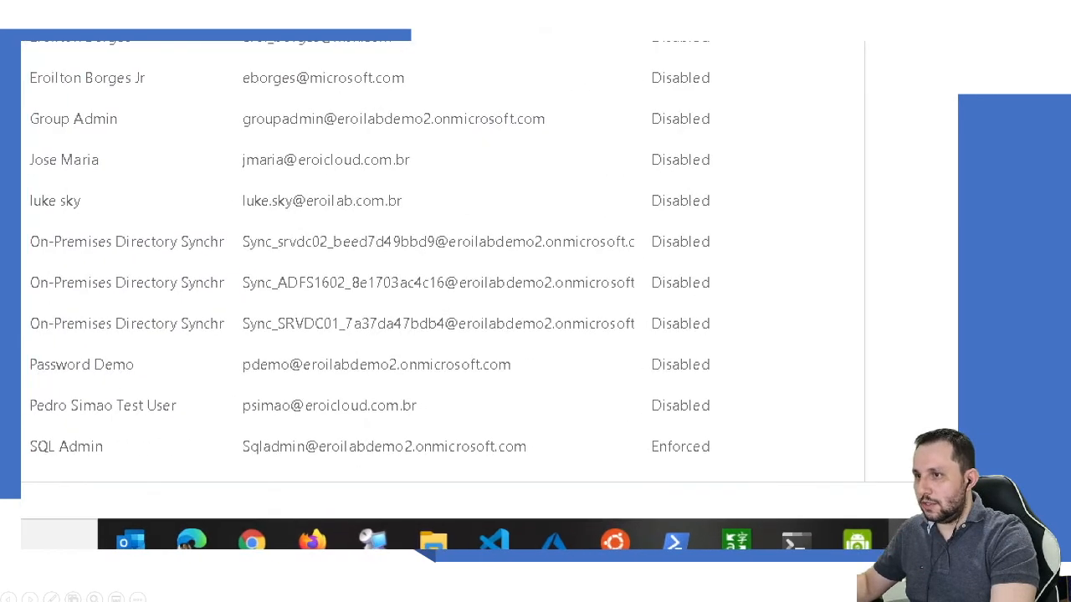
mouse_move(620, 428)
mouse_down()
mouse_move(720, 435)
mouse_move(583, 430)
mouse_up()
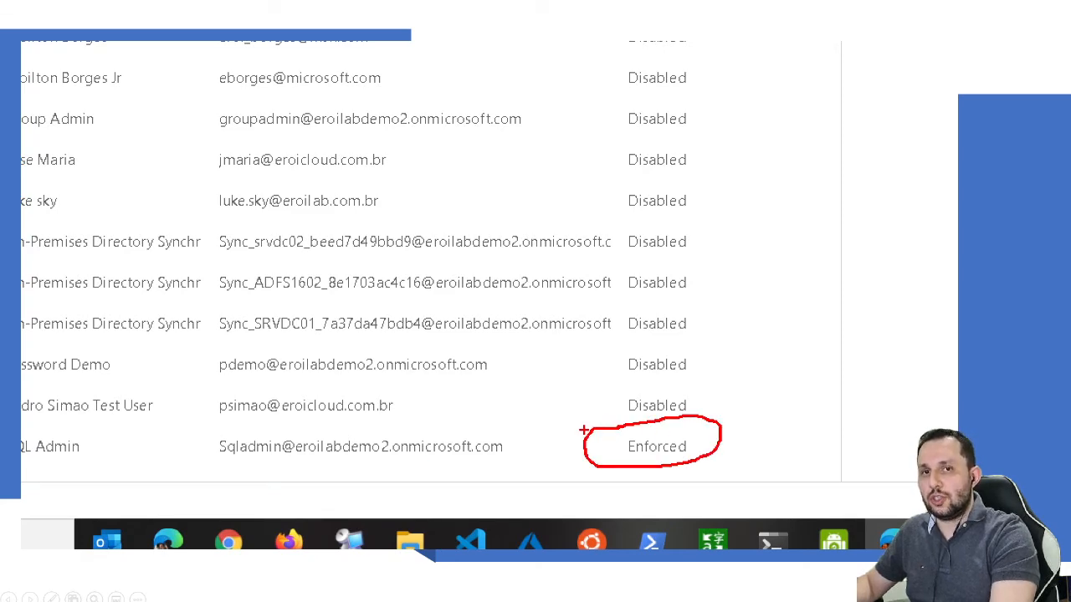
key(Escape)
Step: Switch to the InPrivate window showing Pick an account
mouse_move(428, 548)
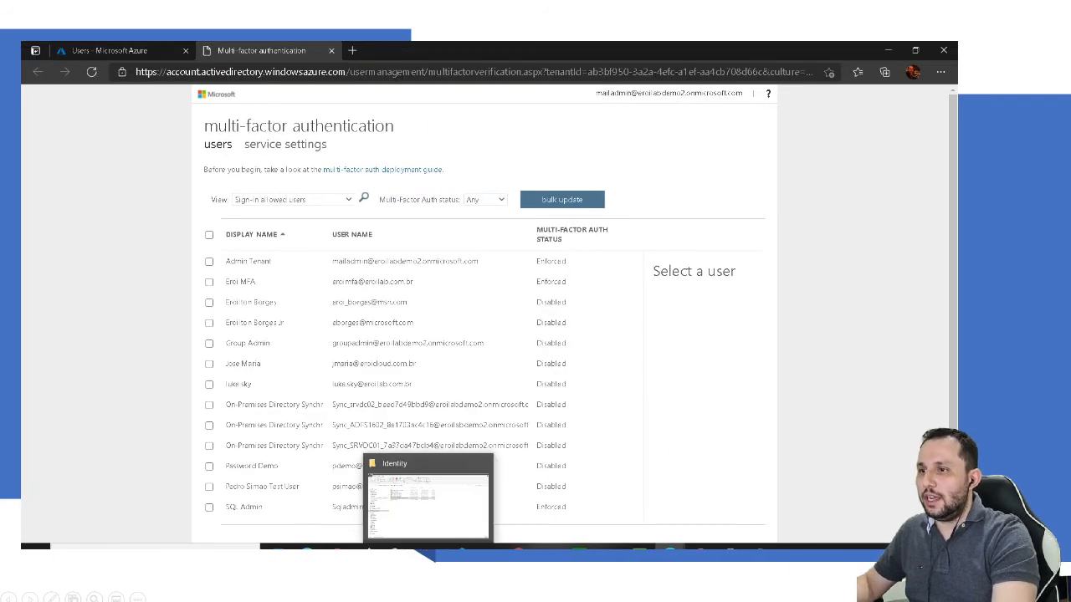
mouse_move(669, 548)
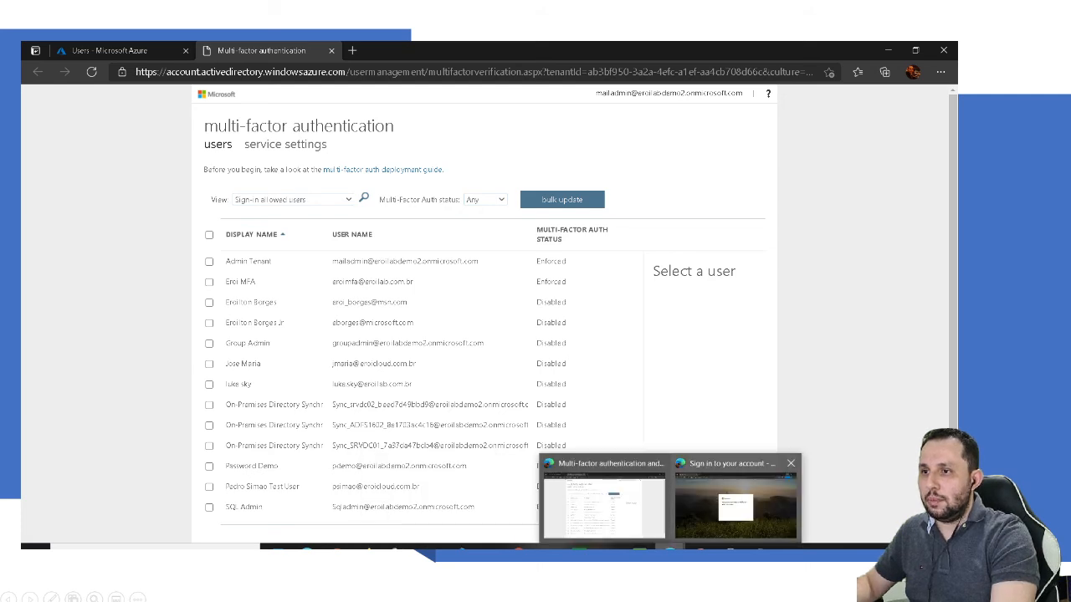
click(737, 500)
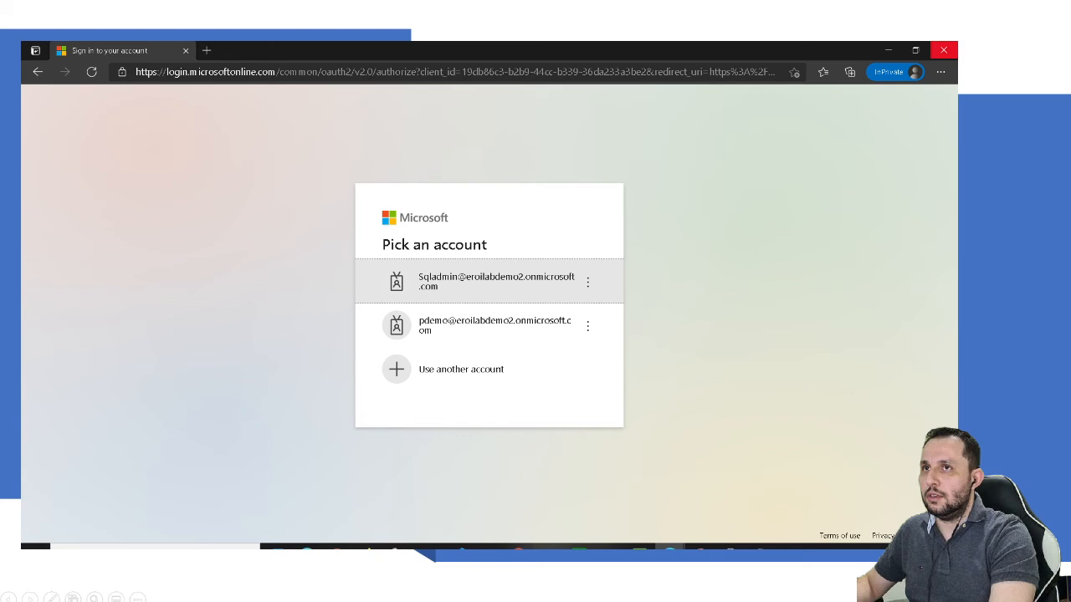
Step: Replace the old InPrivate sign-in window with a fresh New InPrivate window
click(942, 51)
right_click(669, 548)
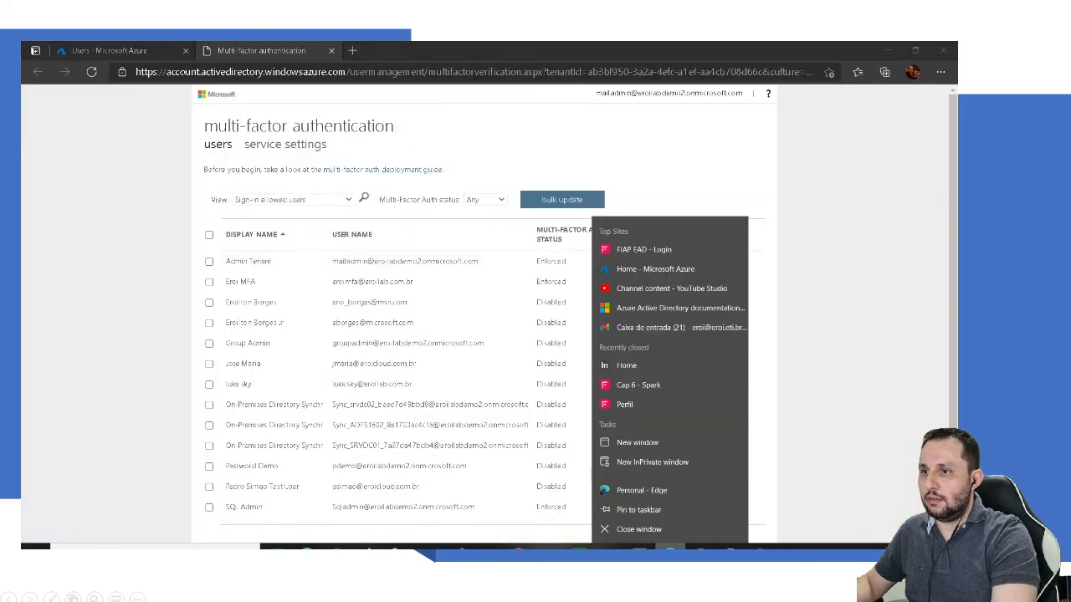
click(653, 462)
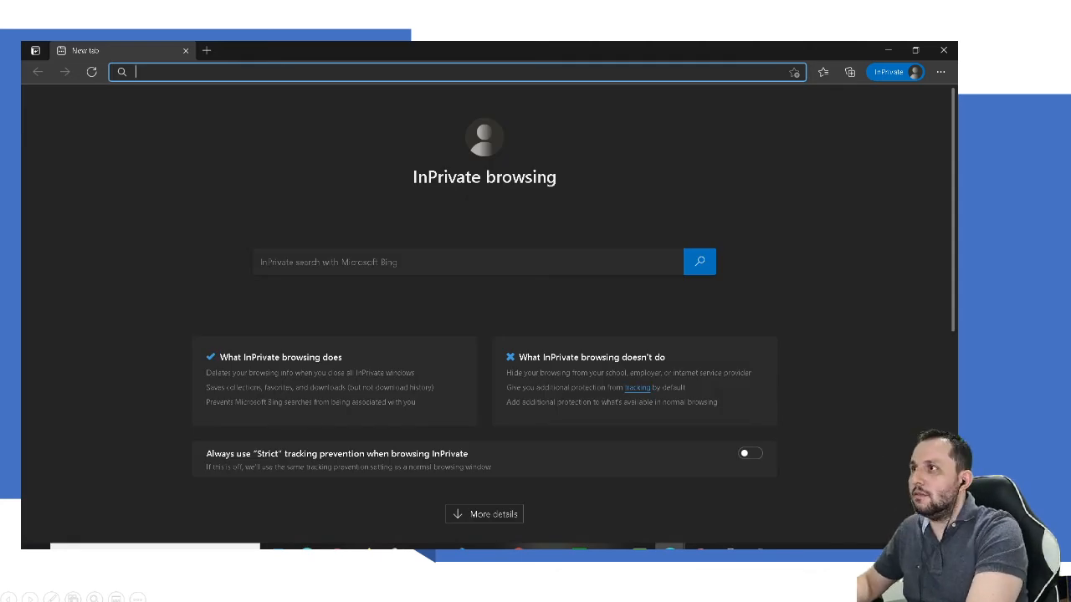
text(myac)
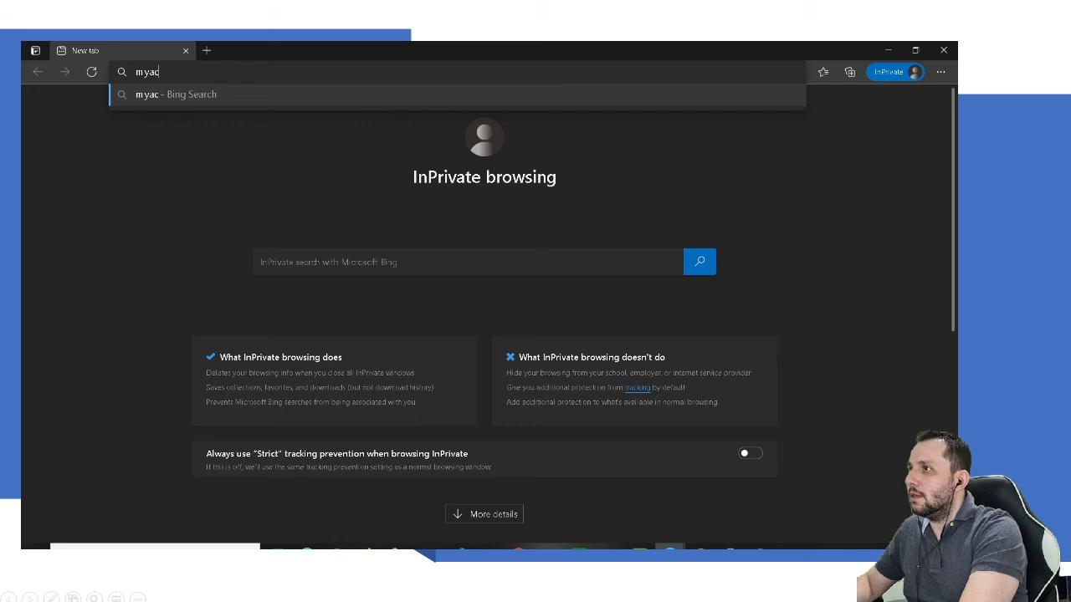
key(ctrl+a)
key(BackSpace)
Step: Copy the aka.ms/mysecurityinfo link from Notepad and load it in the InPrivate window
key(alt+Tab)
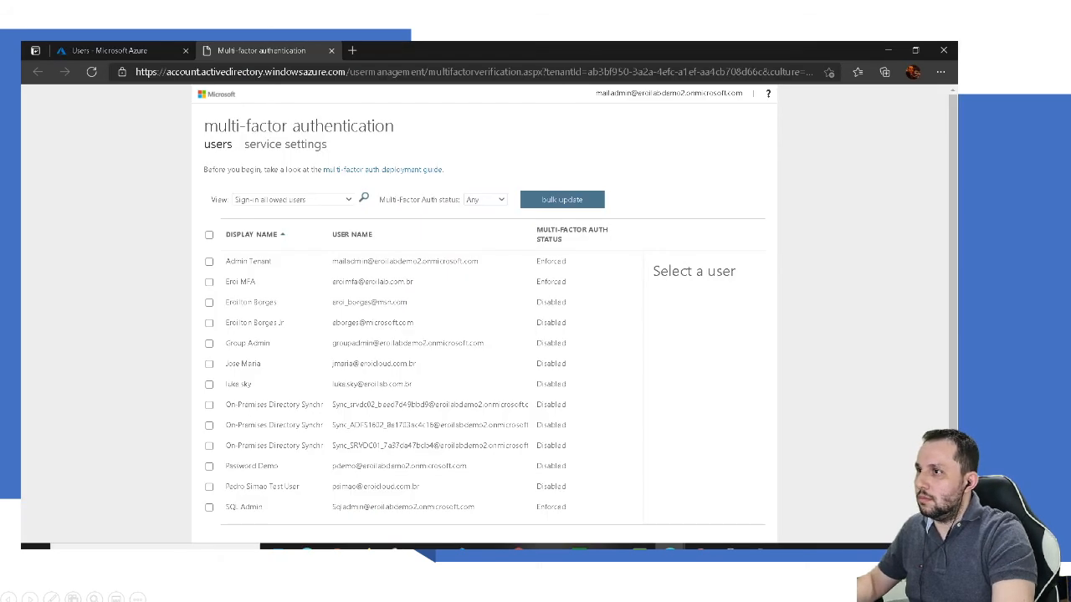
key(alt+Tab)
key(alt+Tab)
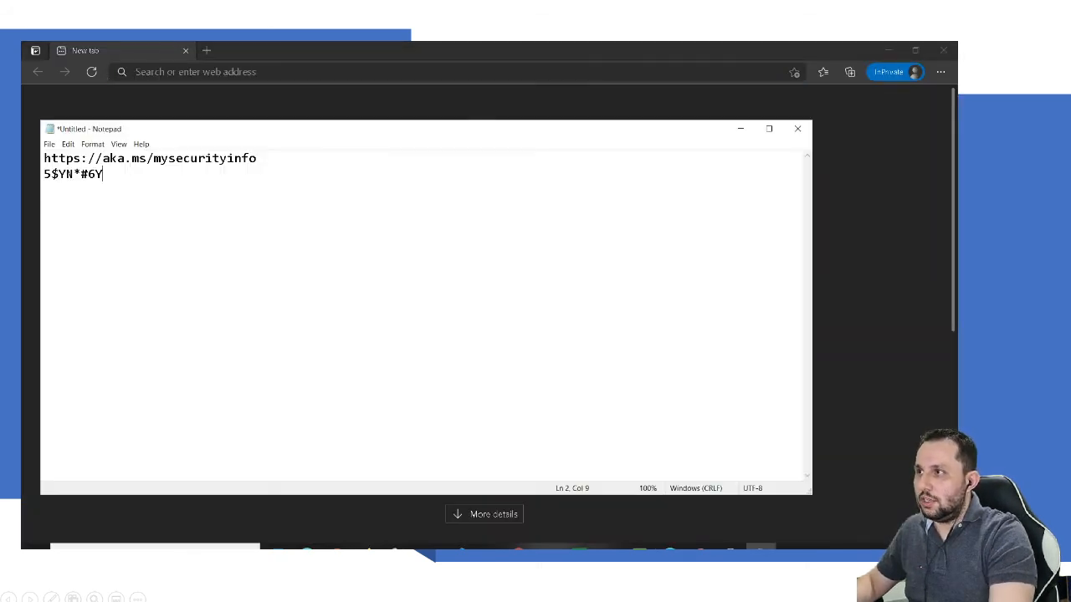
drag(257, 159, 43, 158)
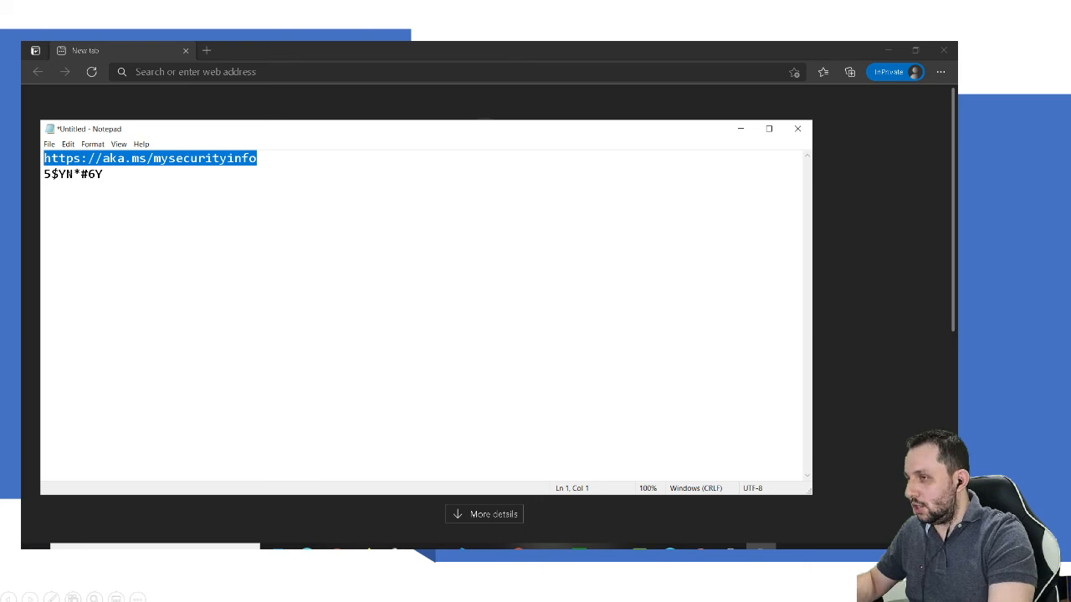
key(ctrl+c)
click(740, 129)
key(ctrl+v)
key(Return)
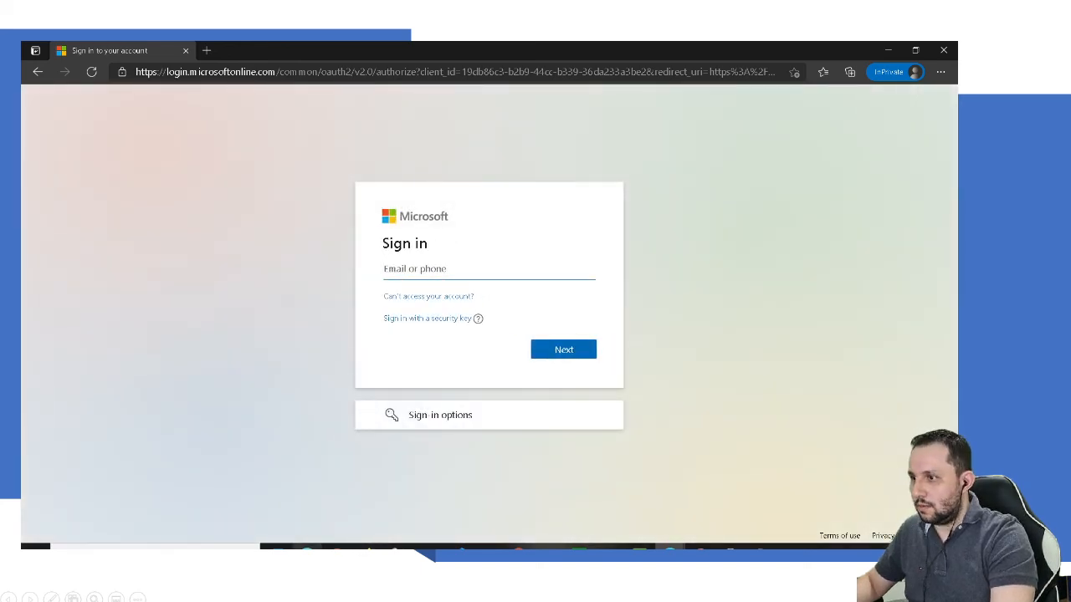
Step: Get back from the MFA users page to the Azure portal users list
click(307, 548)
click(944, 50)
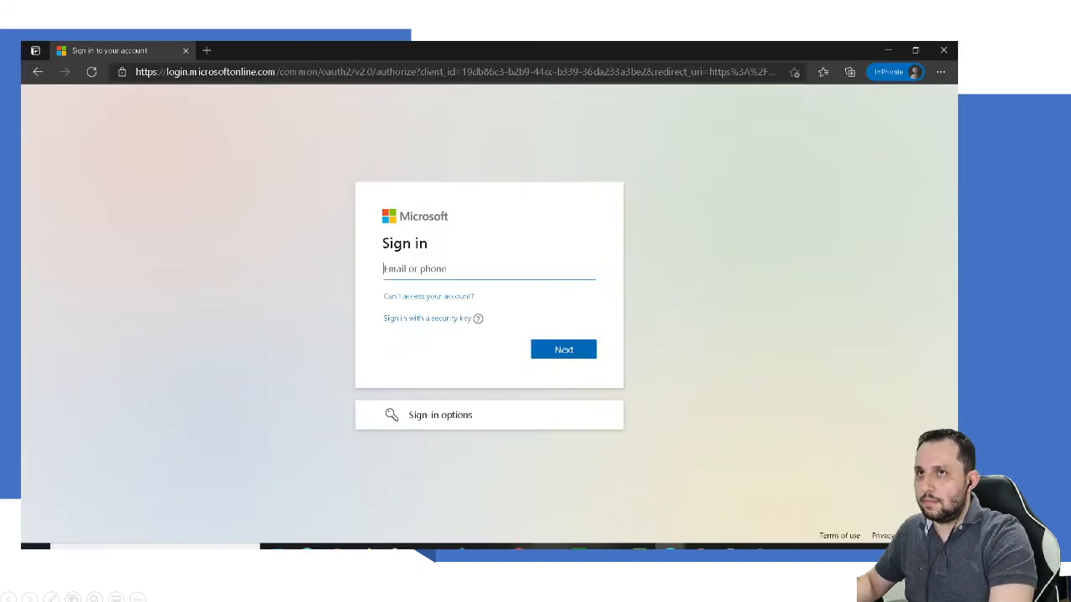
mouse_move(673, 549)
click(602, 501)
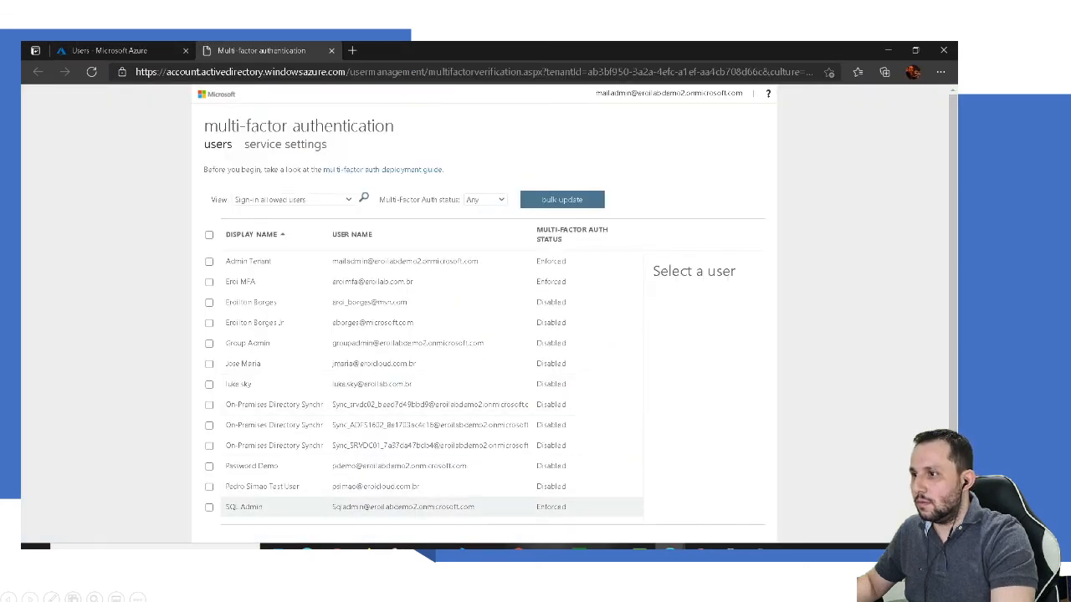
click(209, 507)
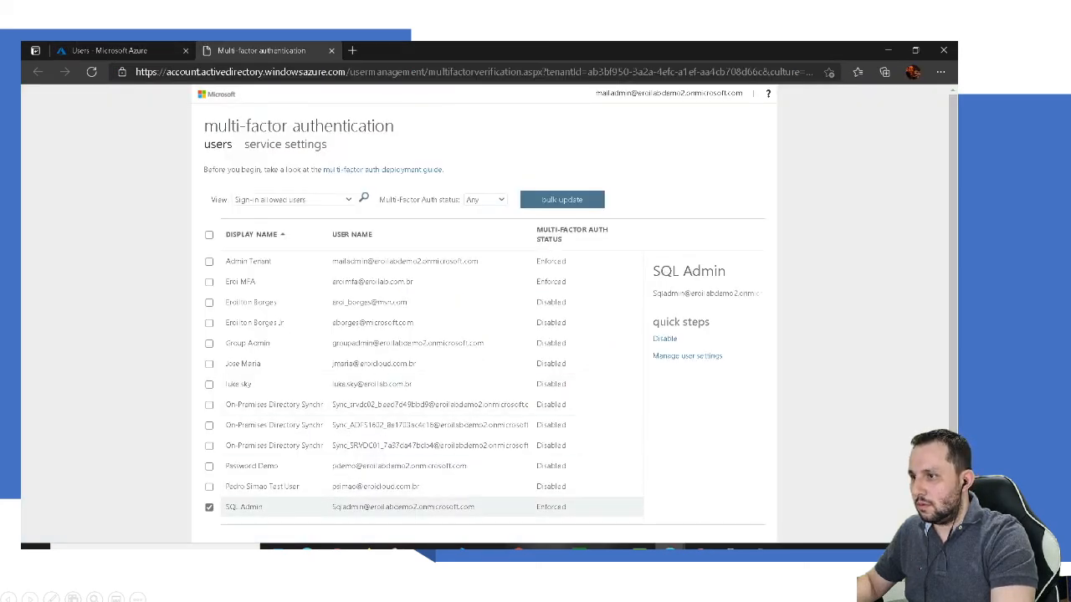
click(209, 507)
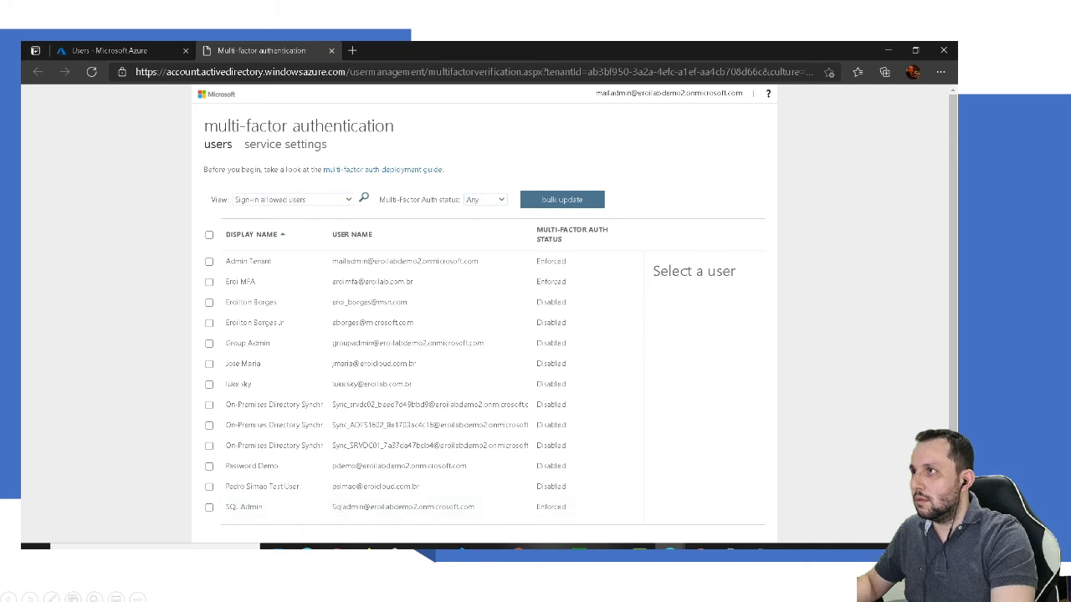
click(109, 50)
Step: Open the SQL Admin profile and select its full User Principal Name
click(320, 506)
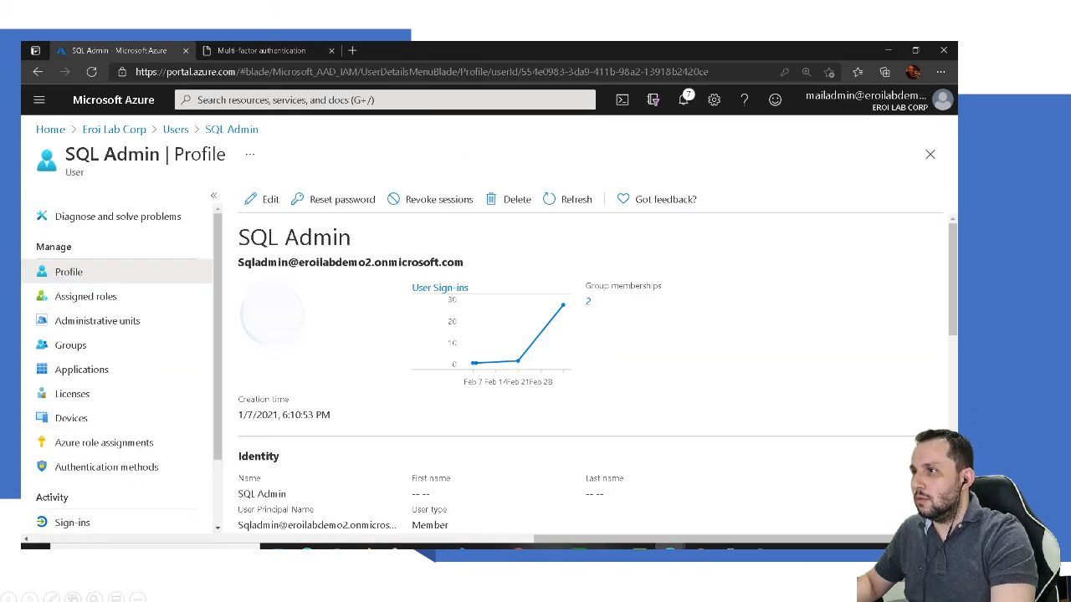
double_click(264, 263)
drag(288, 262, 466, 262)
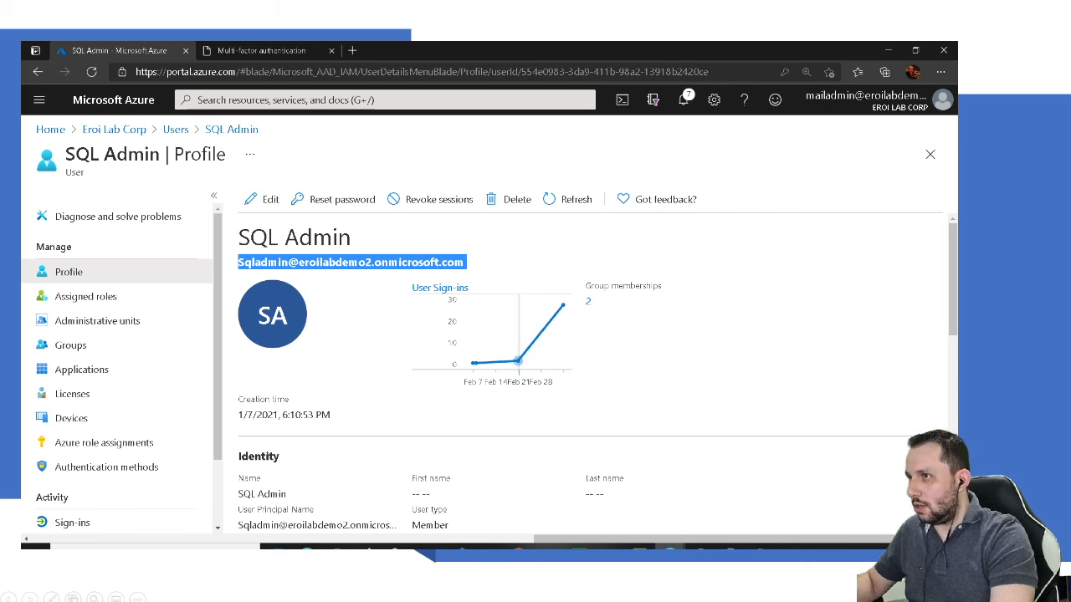
click(670, 548)
Step: Enter the SQL Admin user principal name on the InPrivate Microsoft sign-in page
click(736, 503)
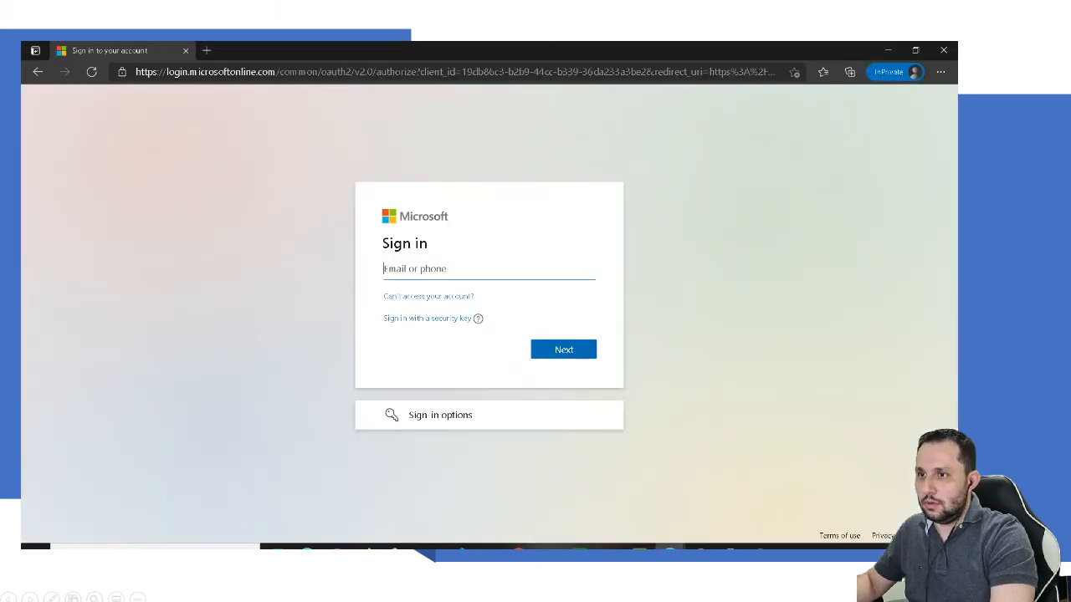
key(ctrl+v)
key(Return)
key(Return)
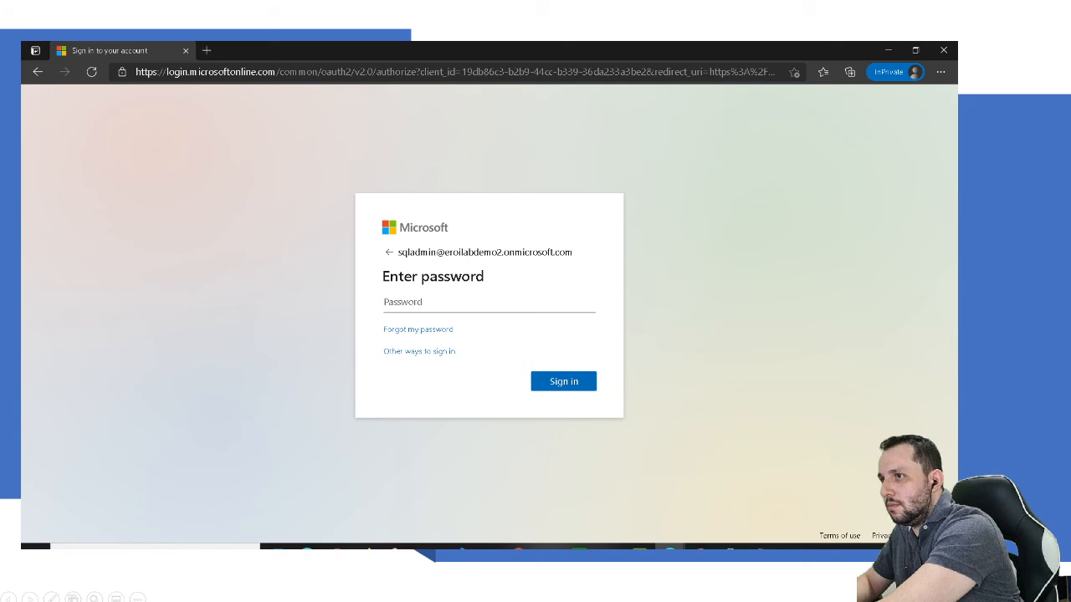
Step: Try the account password twice; both attempts are rejected as incorrect
key(ctrl+v)
key(Return)
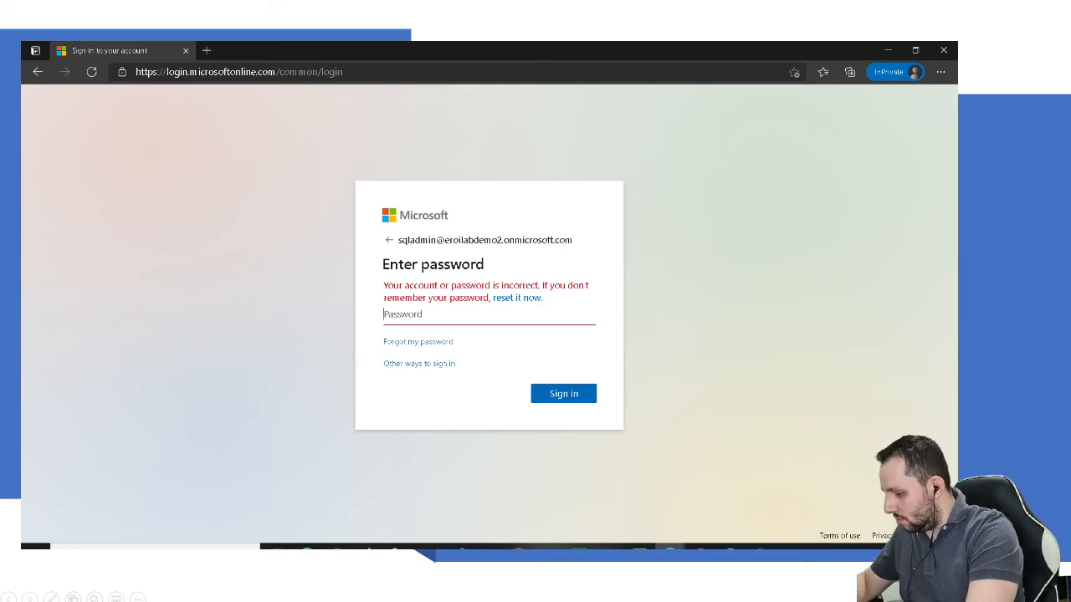
text(•)
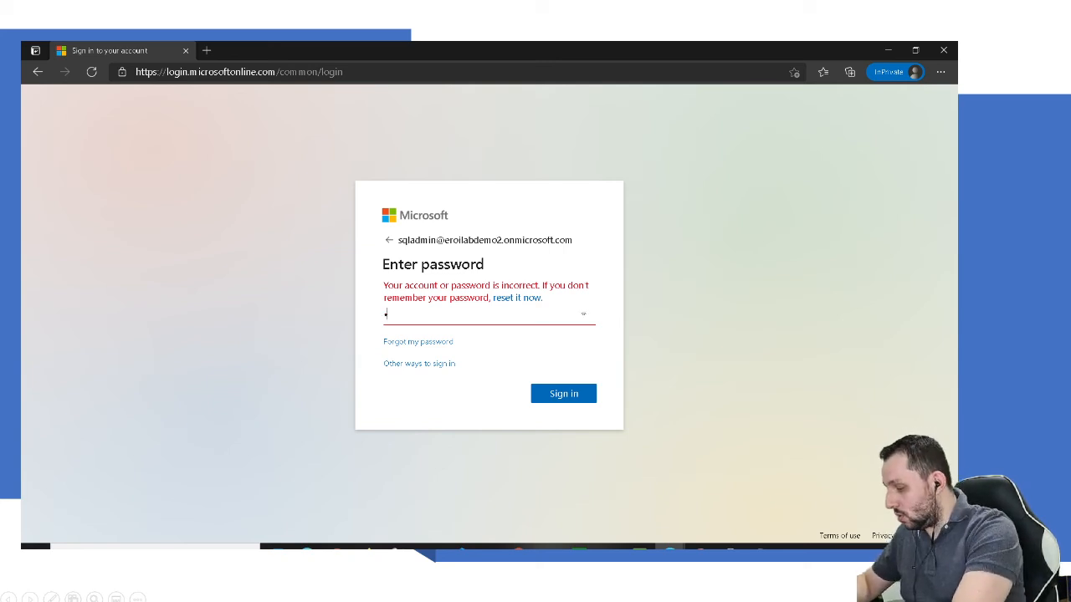
text(••)
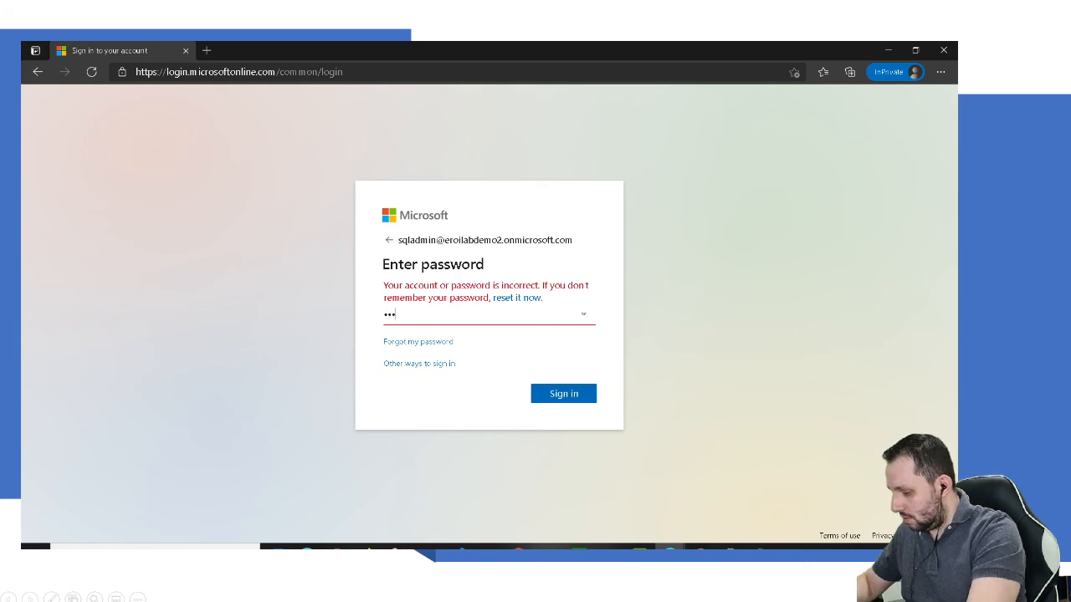
text(••••)
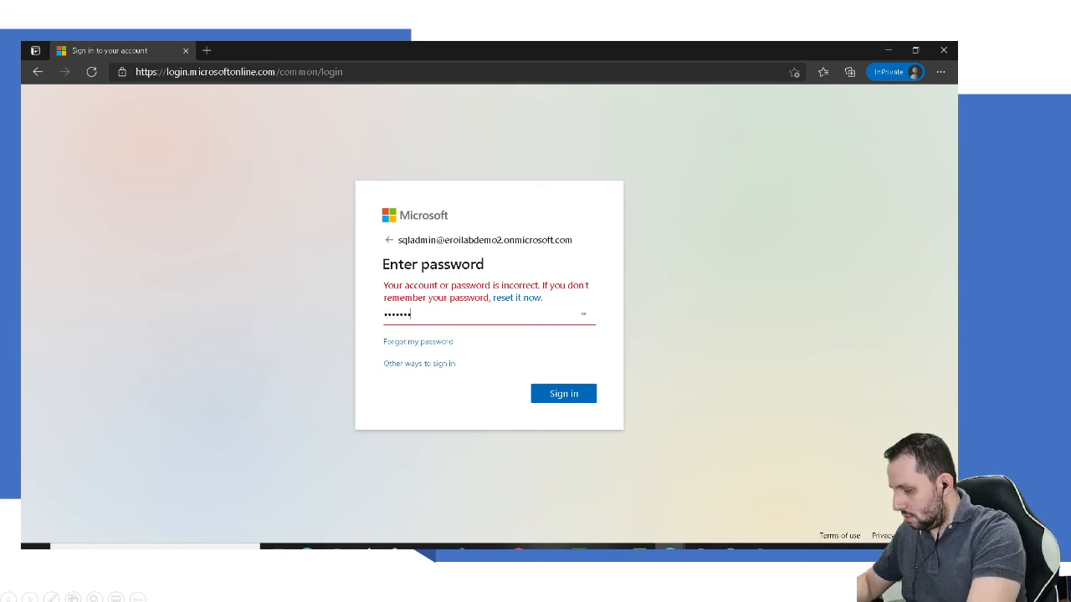
text(••)
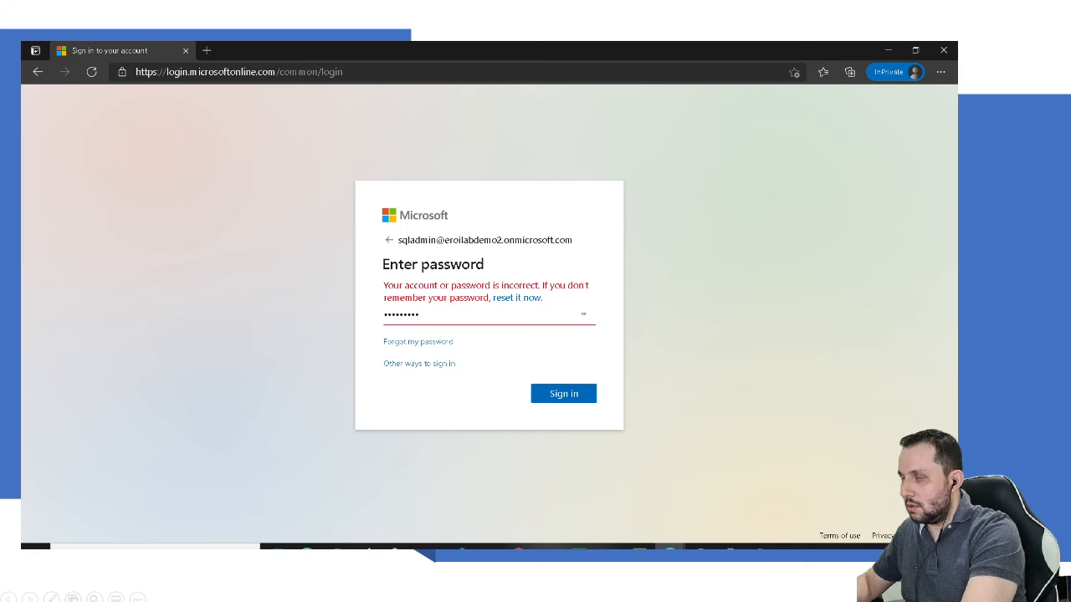
text(••)
key(Return)
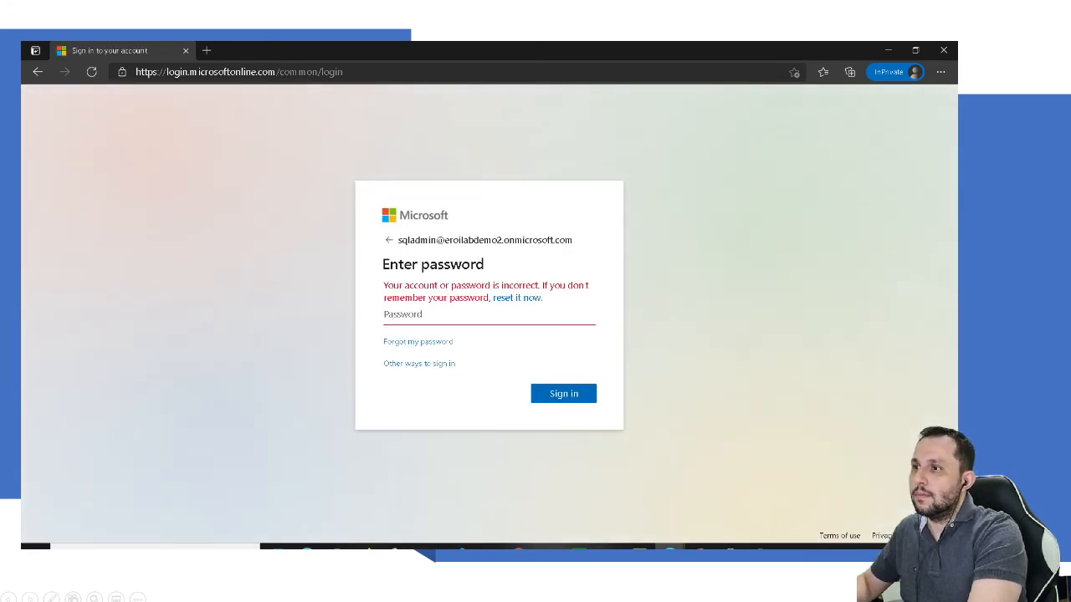
Step: From Other ways to sign in, choose Use Temporary Access Pass
click(419, 363)
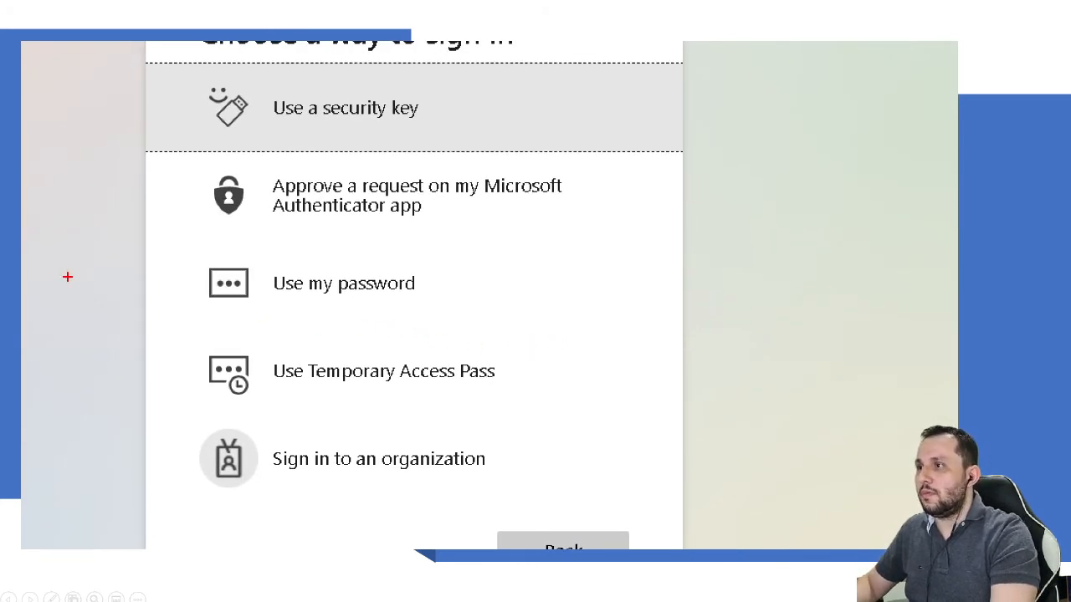
mouse_move(393, 82)
mouse_down()
mouse_move(417, 78)
mouse_move(414, 130)
mouse_up()
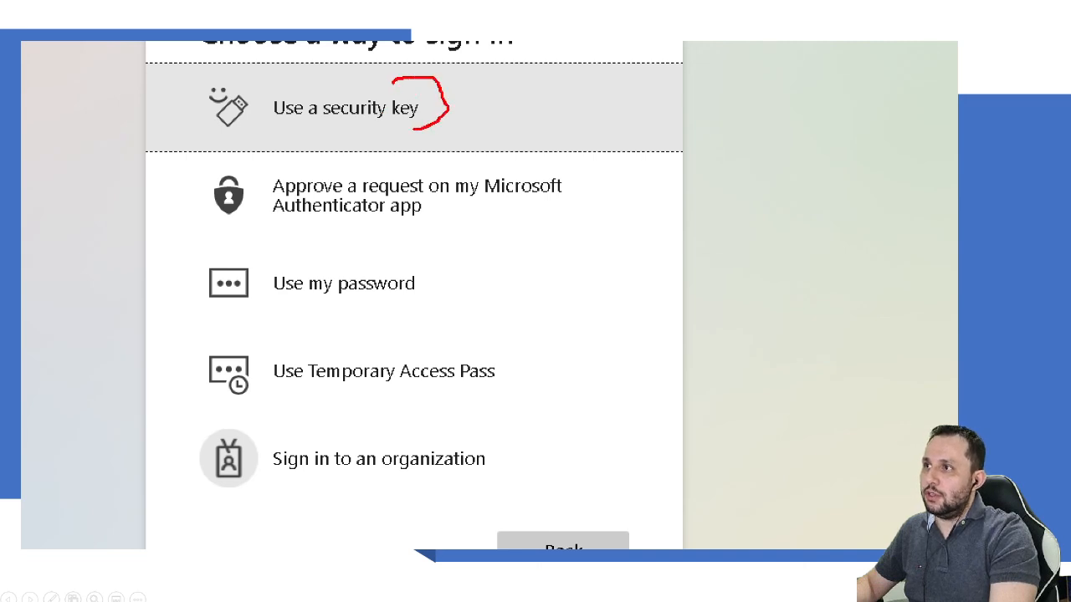
mouse_move(520, 158)
mouse_down()
mouse_move(645, 158)
mouse_move(527, 219)
mouse_up()
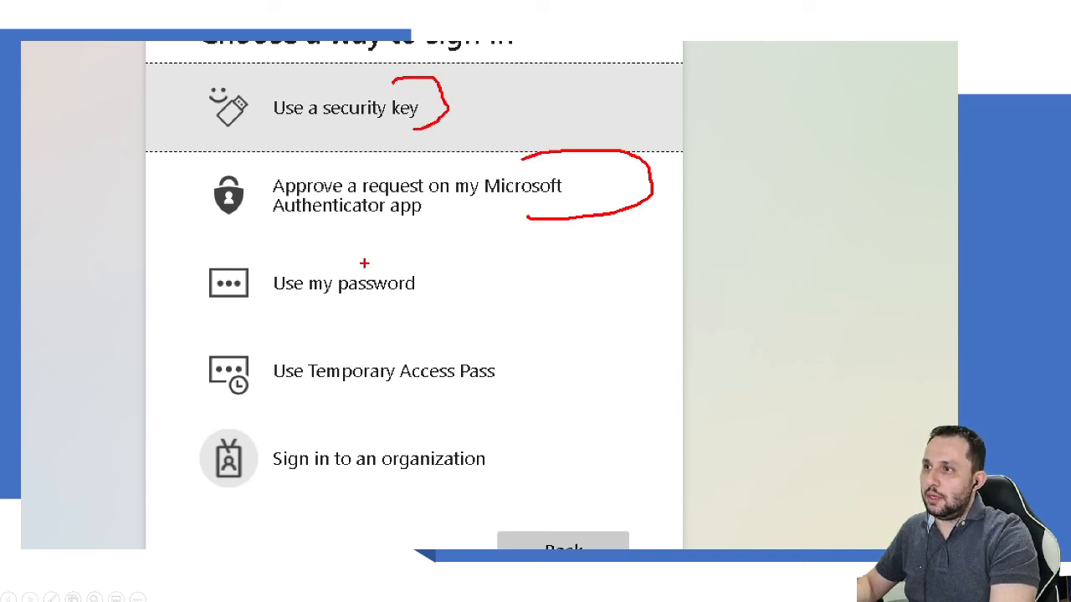
drag(364, 262, 430, 317)
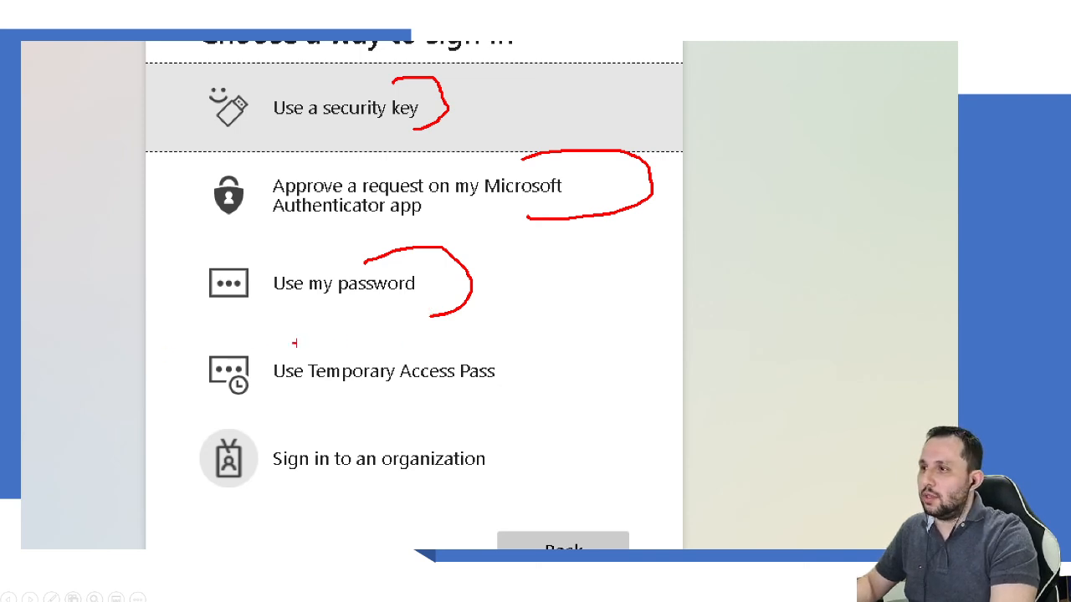
mouse_move(410, 337)
mouse_down()
mouse_move(227, 331)
mouse_move(197, 400)
mouse_move(418, 423)
mouse_move(559, 362)
mouse_move(384, 334)
mouse_up()
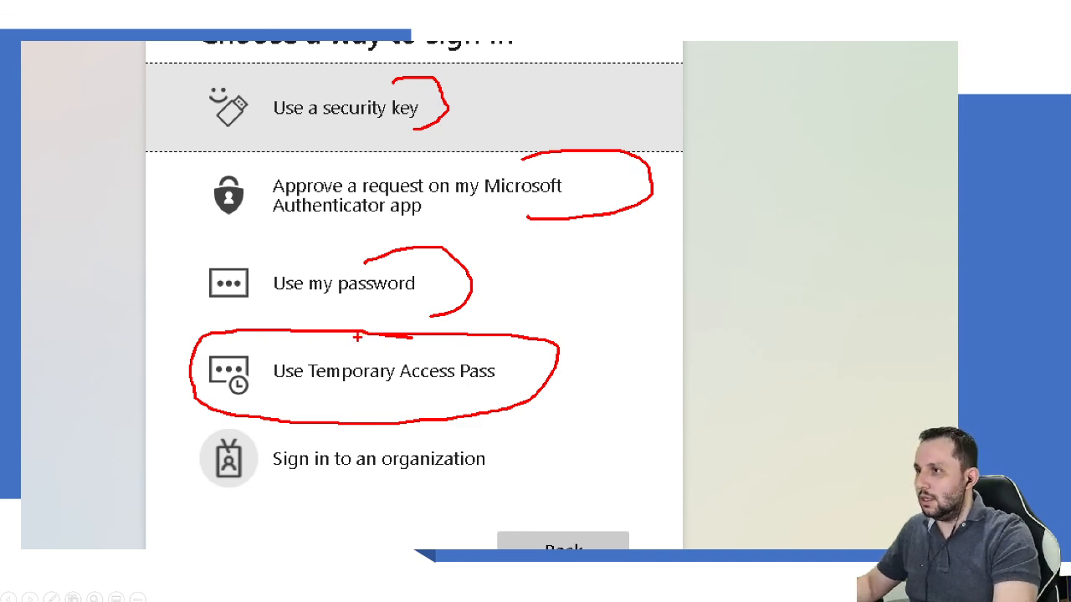
key(Escape)
click(474, 357)
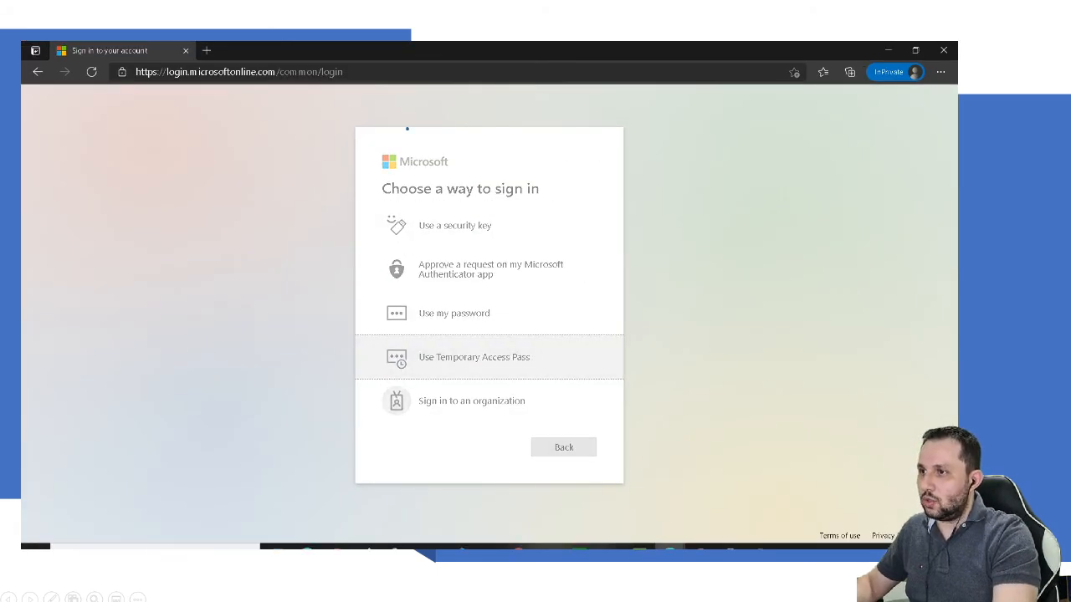
Step: Sign in with the Temporary Access Pass from Notepad and decline Stay signed in
click(760, 548)
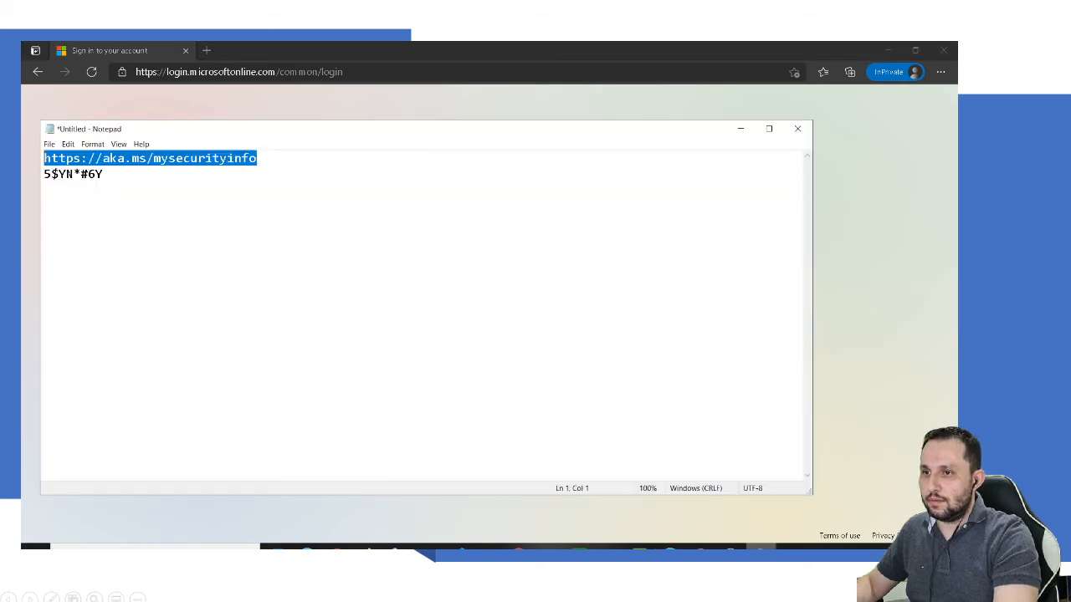
drag(103, 174, 44, 174)
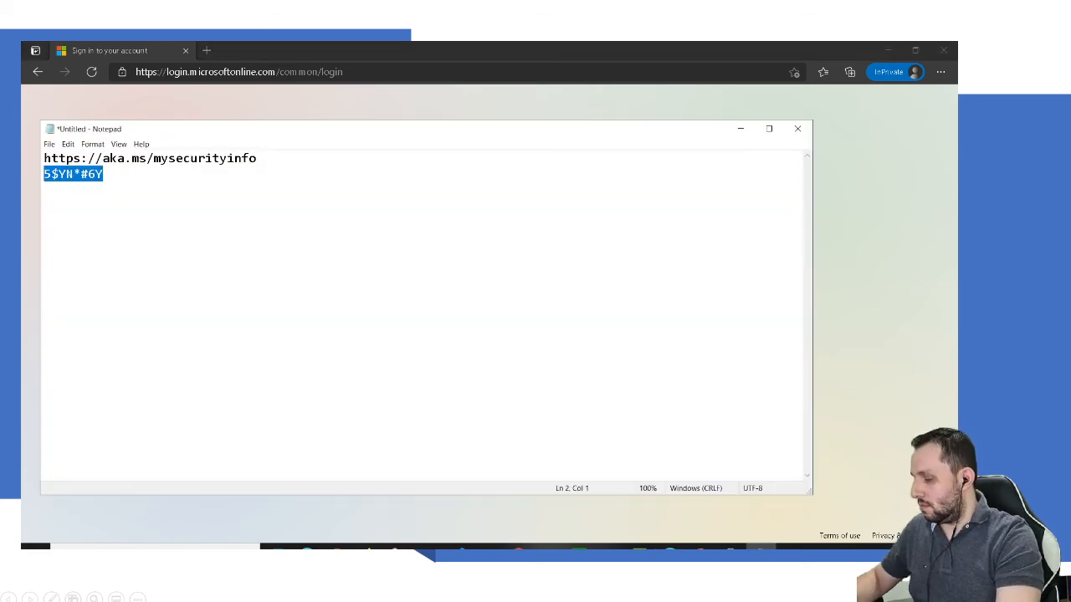
click(740, 129)
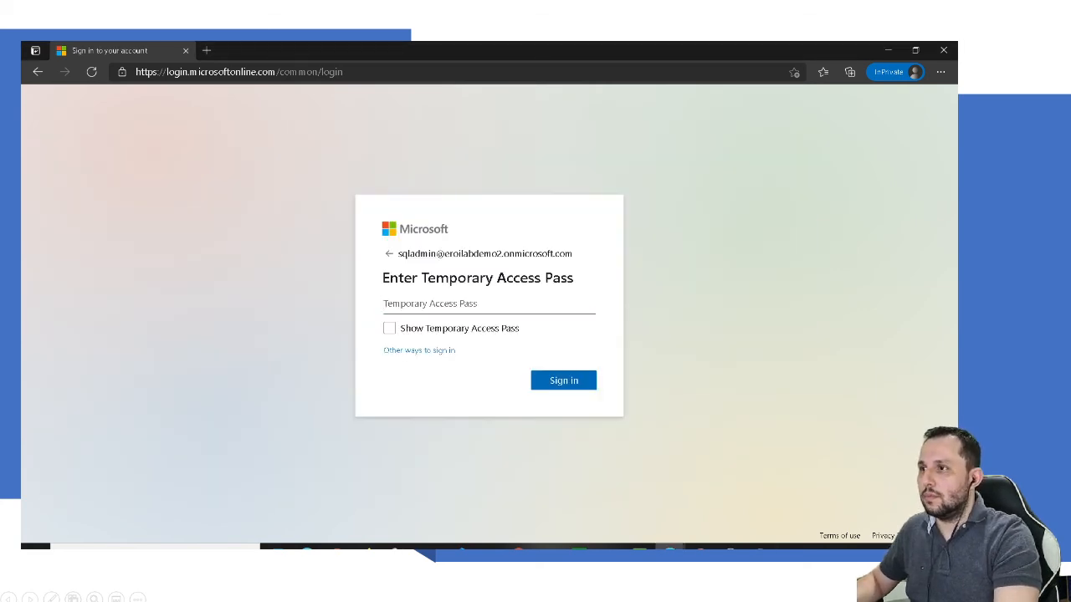
key(ctrl+v)
click(549, 381)
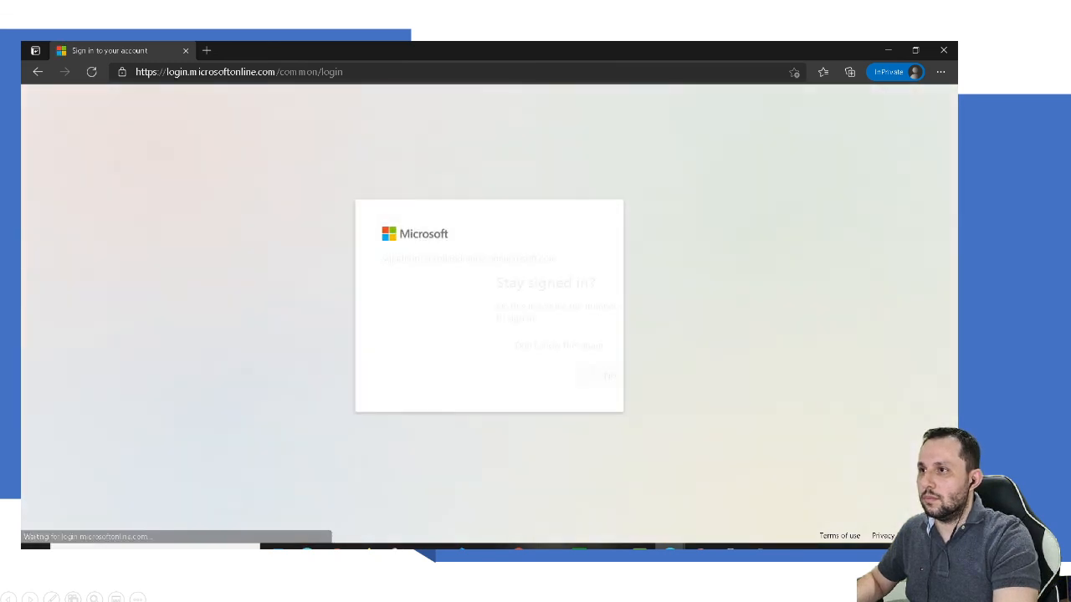
click(496, 376)
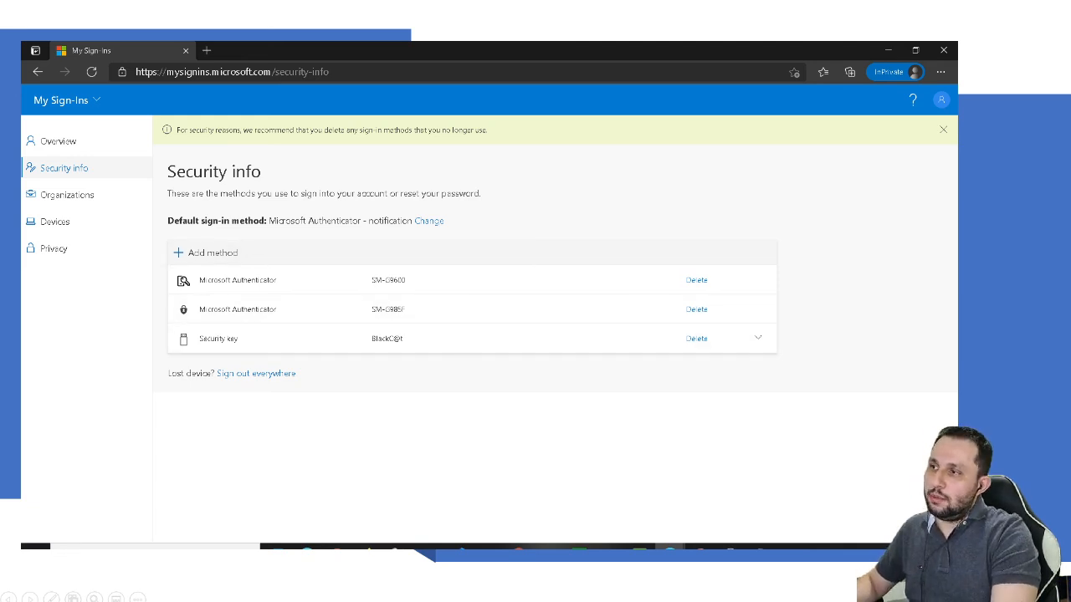
click(206, 253)
click(489, 333)
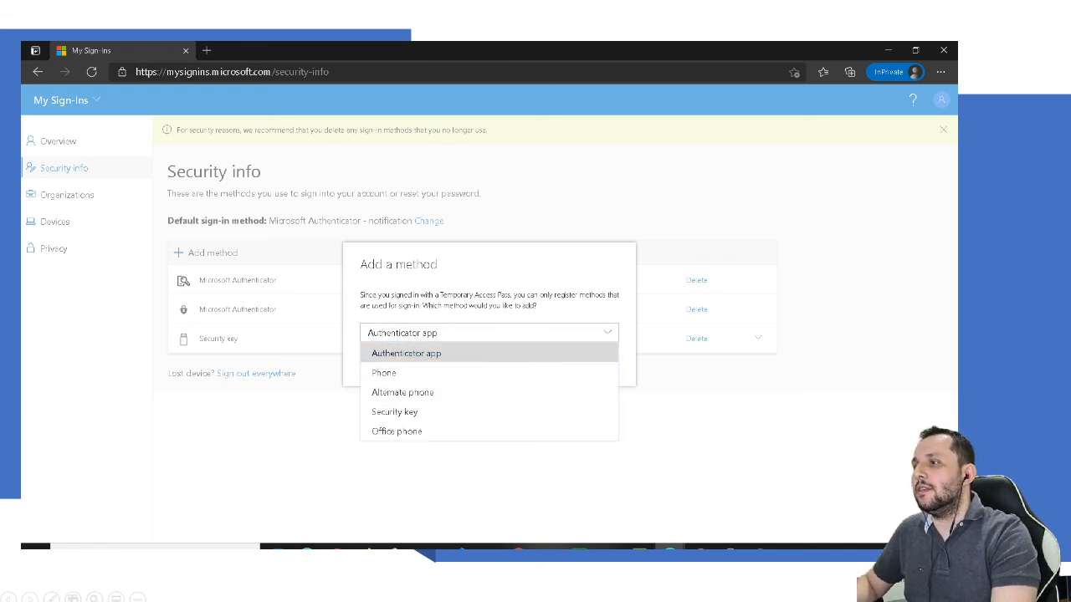
click(407, 354)
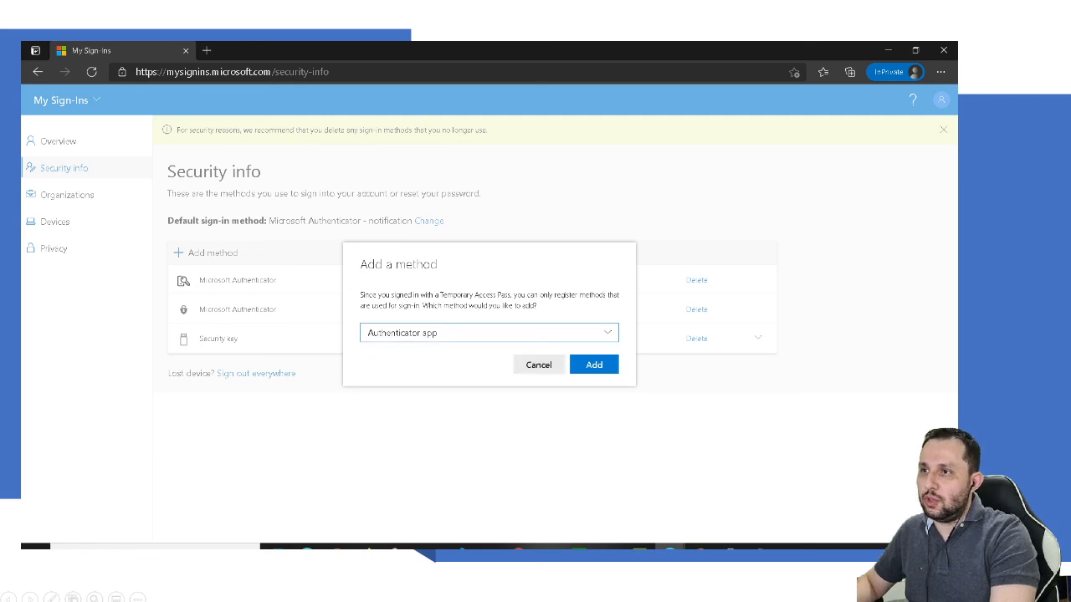
click(539, 365)
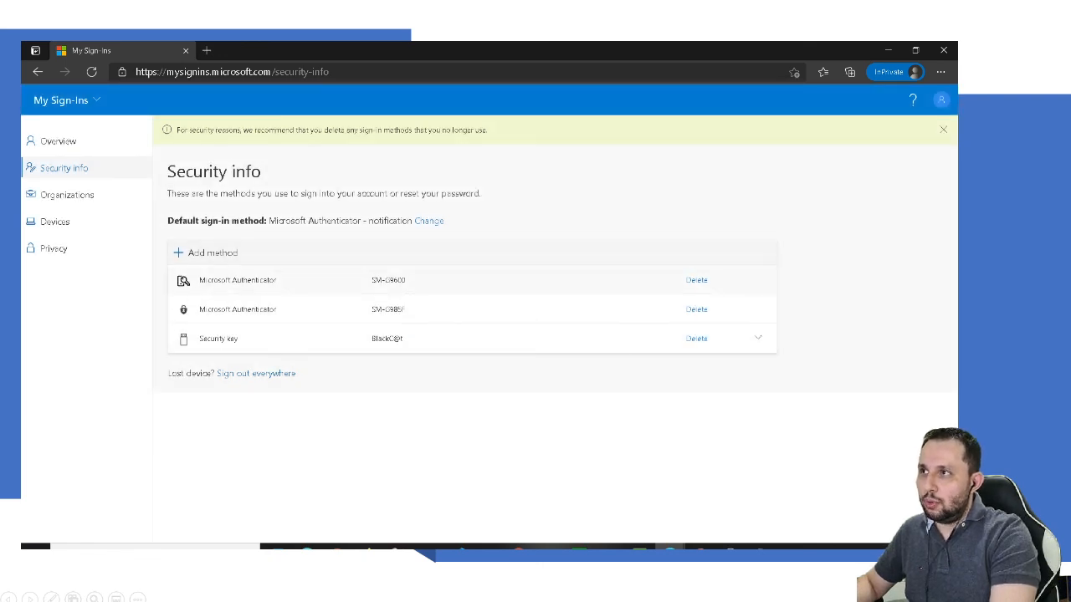